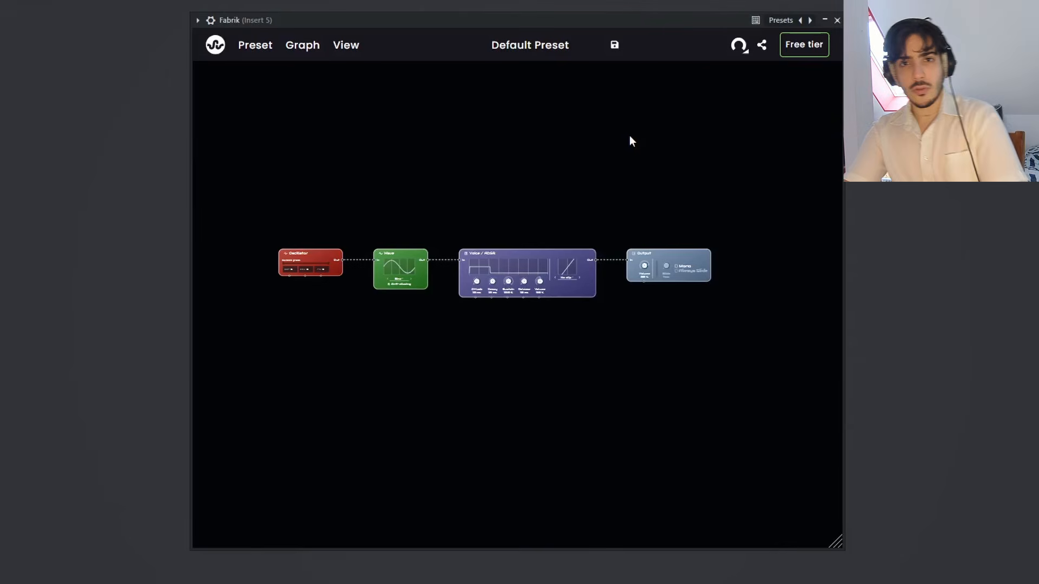
Step: Move the Oscillator node slightly farther from the Wave node and set its octave to -3
left_click_drag(431, 217, 492, 186)
scroll(492, 202, "up", 3)
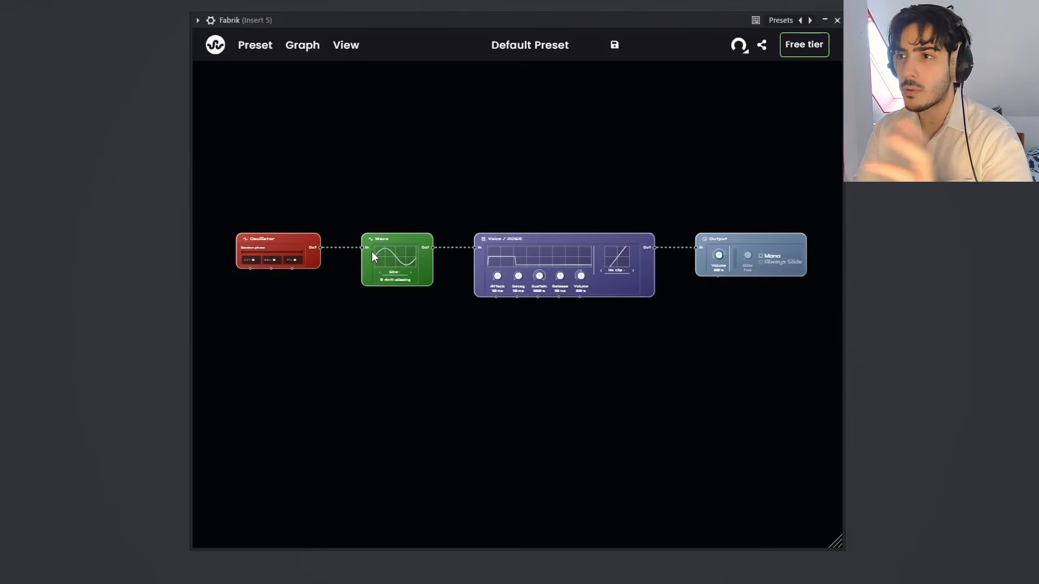
left_click_drag(433, 194, 439, 190)
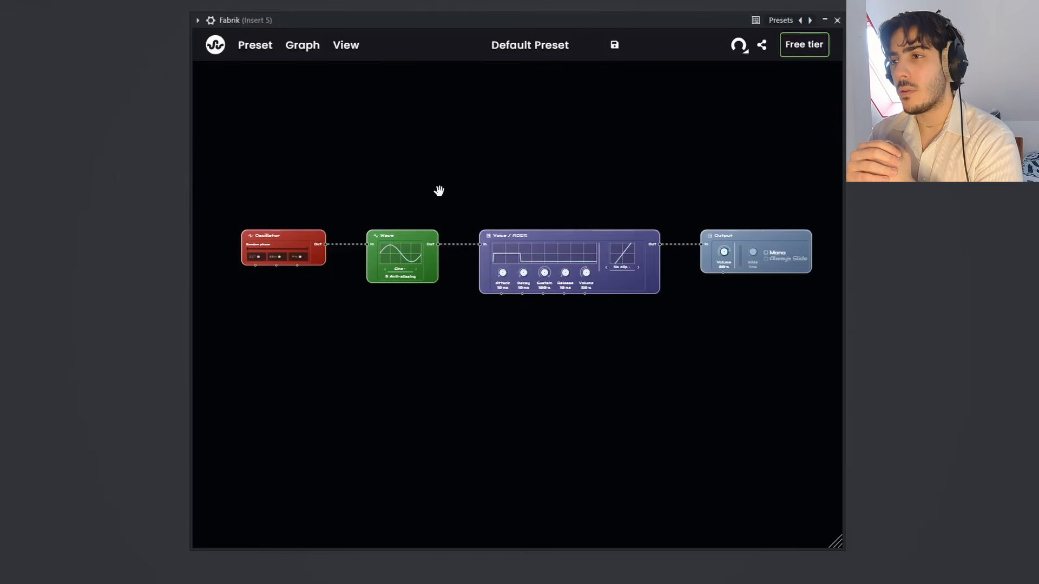
scroll(450, 238, "up", 3)
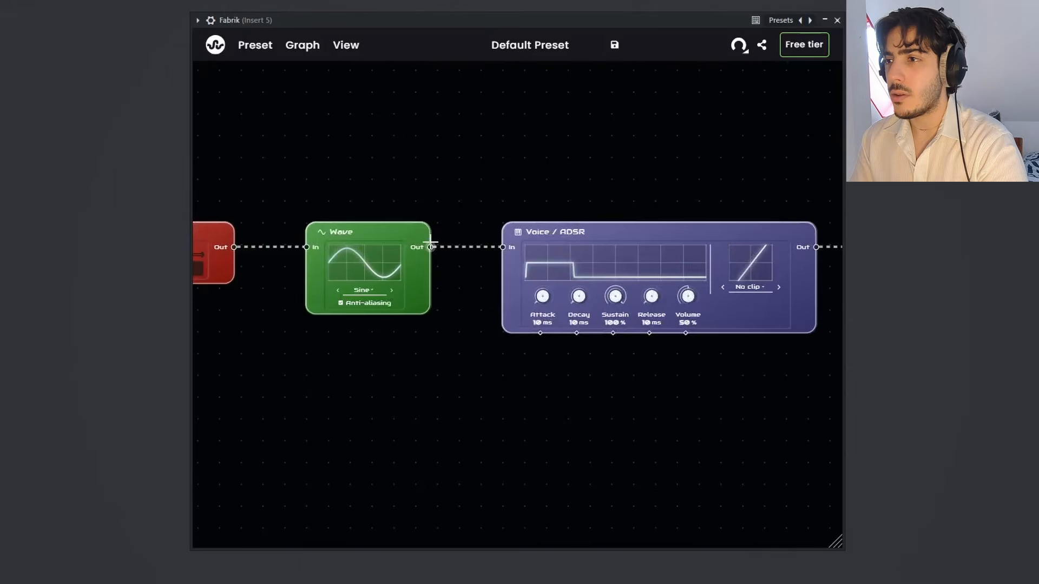
left_click_drag(433, 336, 511, 337)
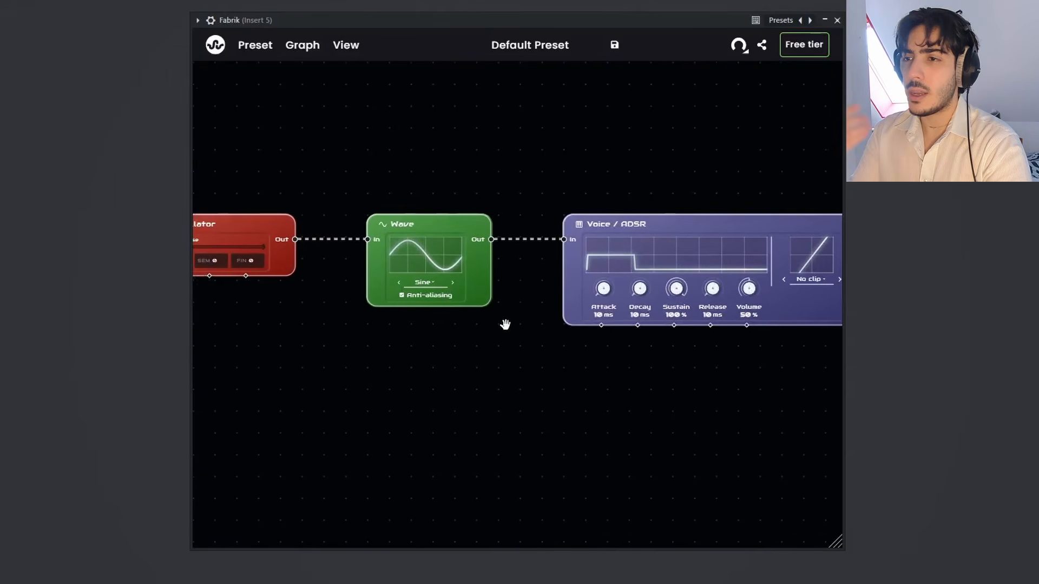
left_click_drag(458, 164, 594, 150)
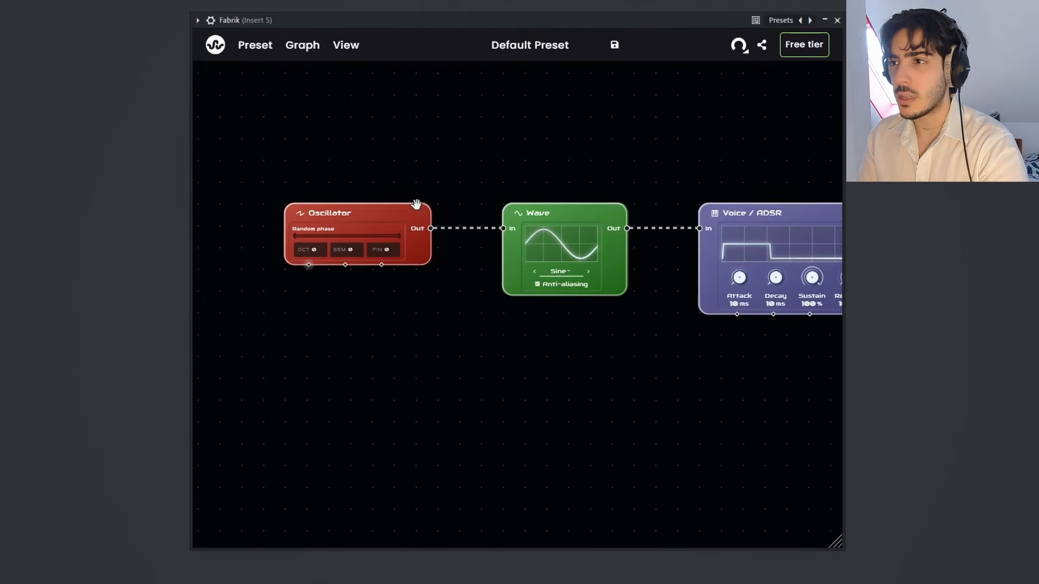
left_click_drag(406, 216, 396, 218)
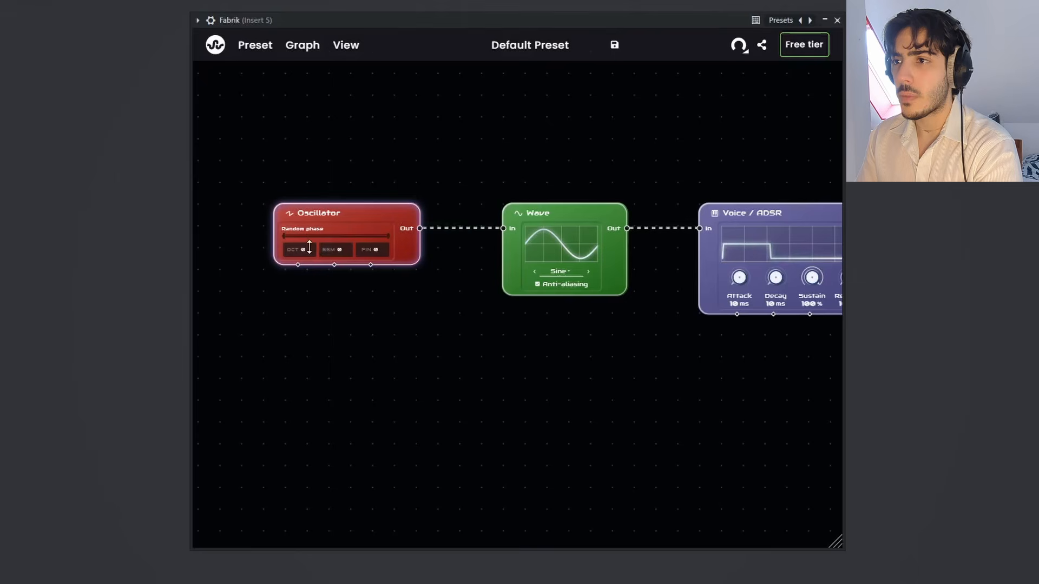
left_click_drag(308, 249, 333, 201)
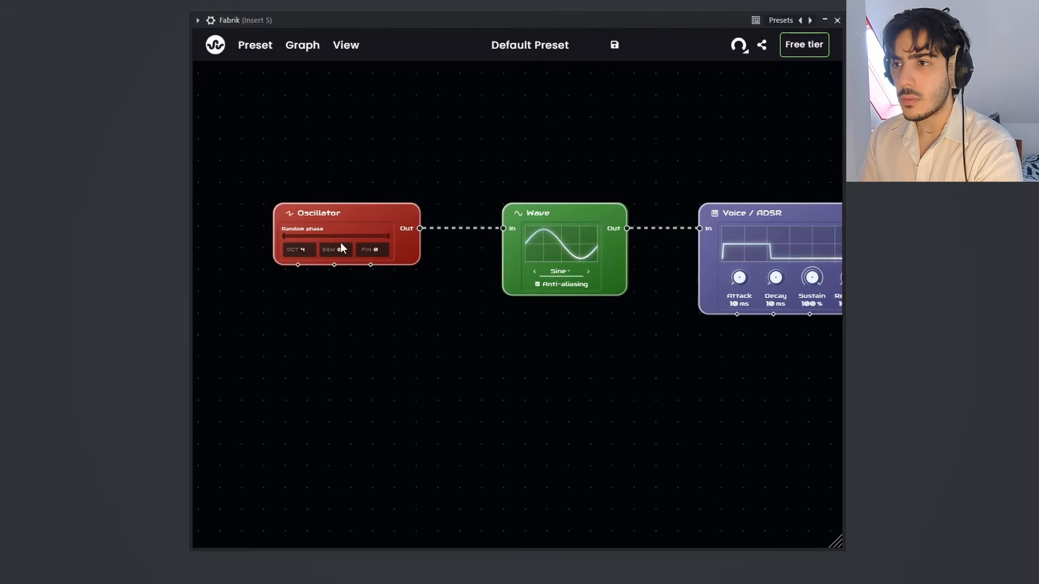
left_click_drag(314, 249, 302, 345)
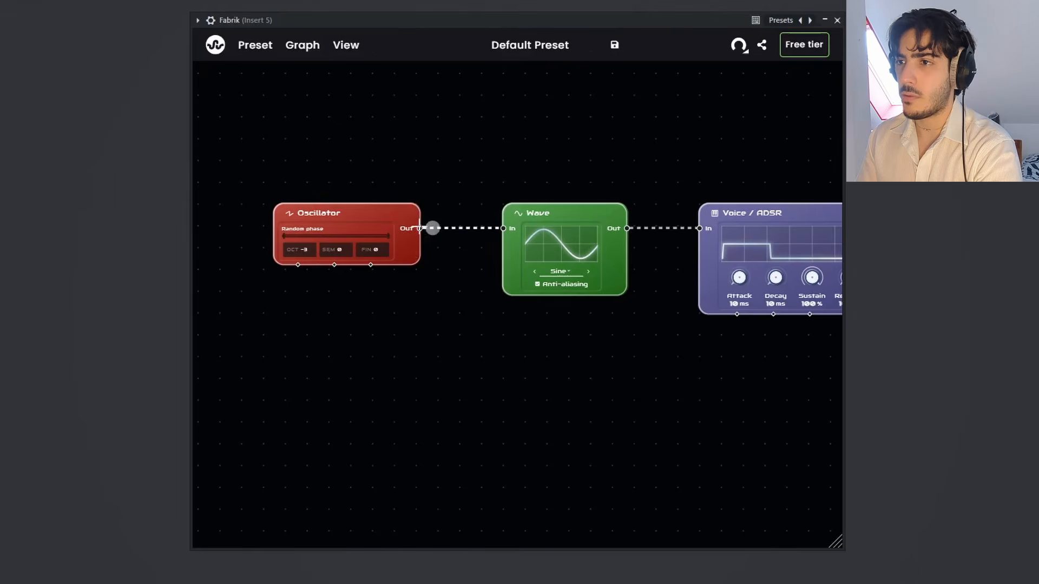
Step: Move the sine Wave node closer to the Oscillator, and delete it from the graph
left_click_drag(430, 196, 402, 183)
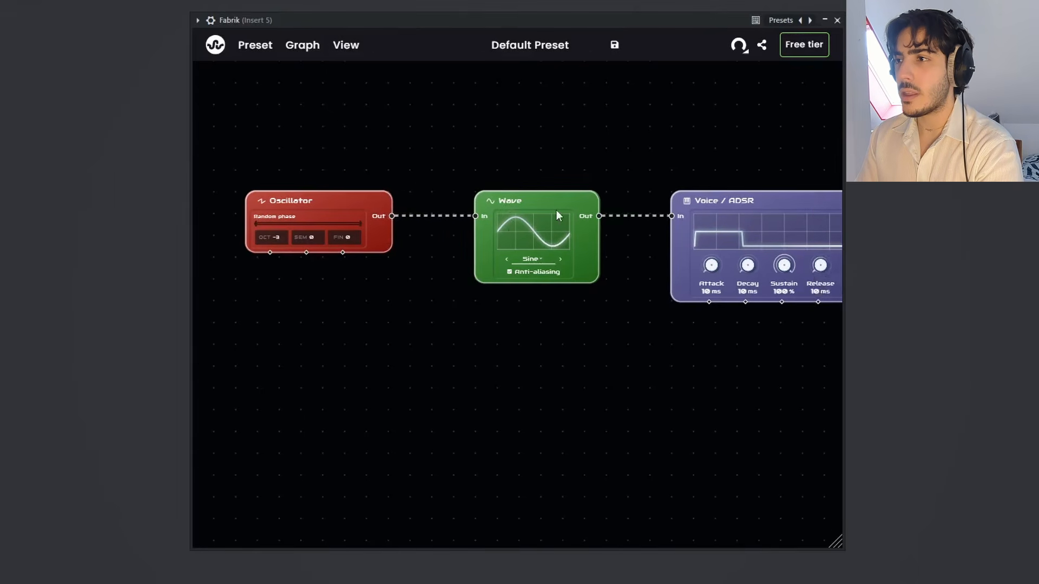
left_click_drag(509, 203, 488, 203)
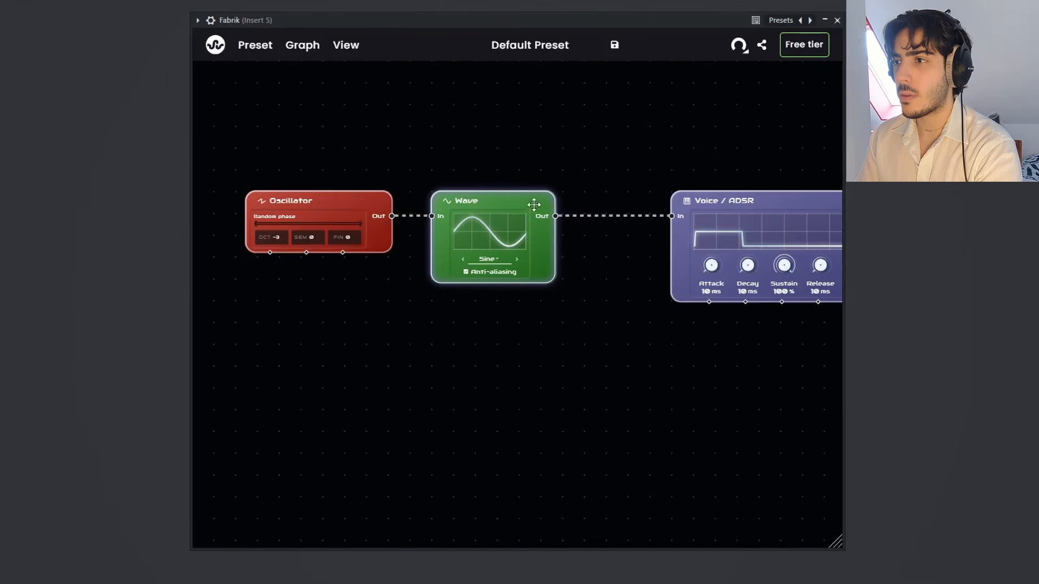
right_click(479, 201)
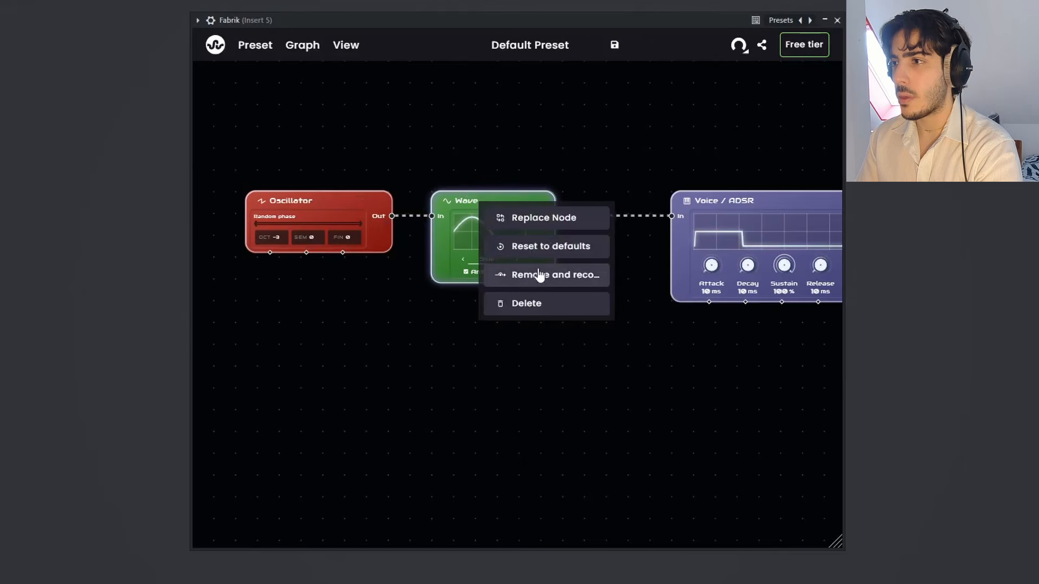
left_click(538, 306)
Step: Add a saw Wave node fed by the Oscillator, connect its output to Voice / ADSR, and place it between them
left_click_drag(392, 216, 480, 133)
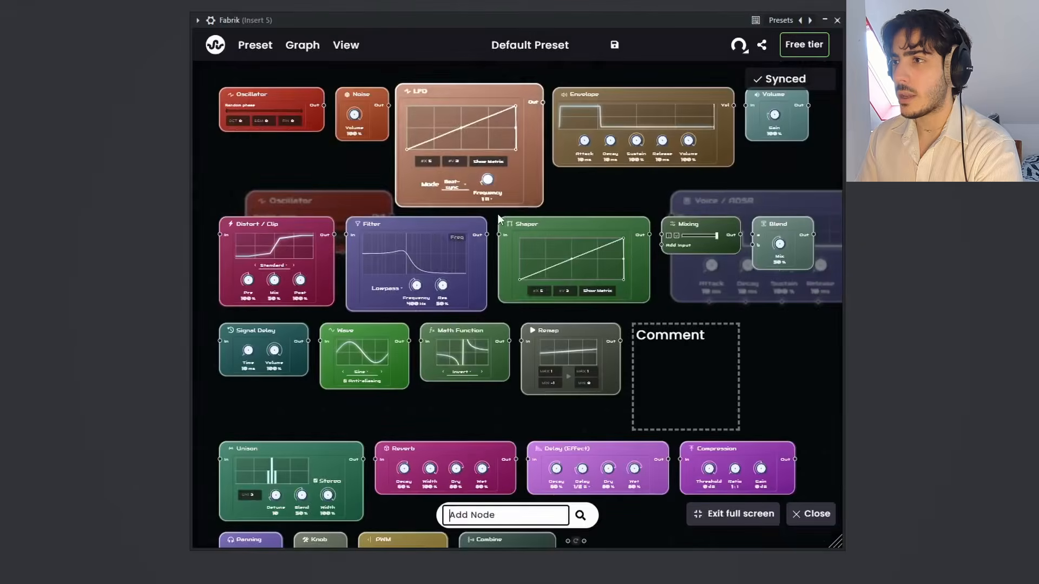
type("saw")
key("Return")
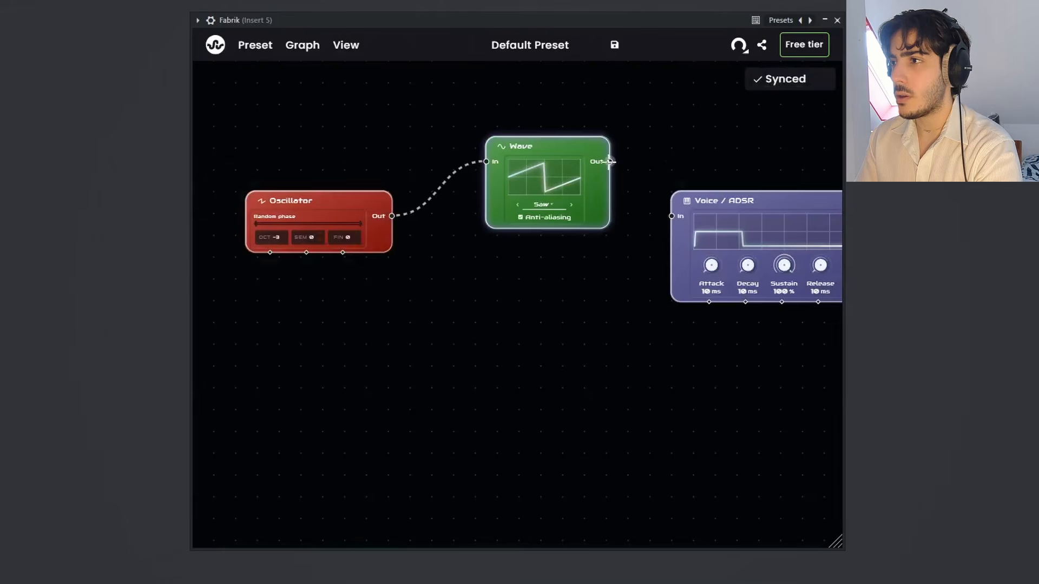
left_click_drag(610, 162, 671, 216)
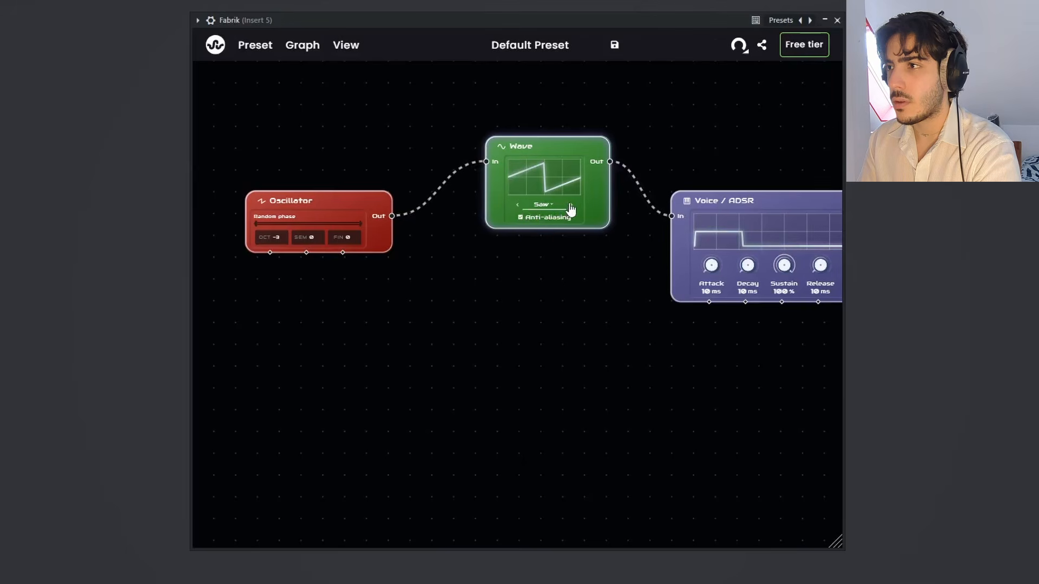
left_click_drag(542, 144, 497, 188)
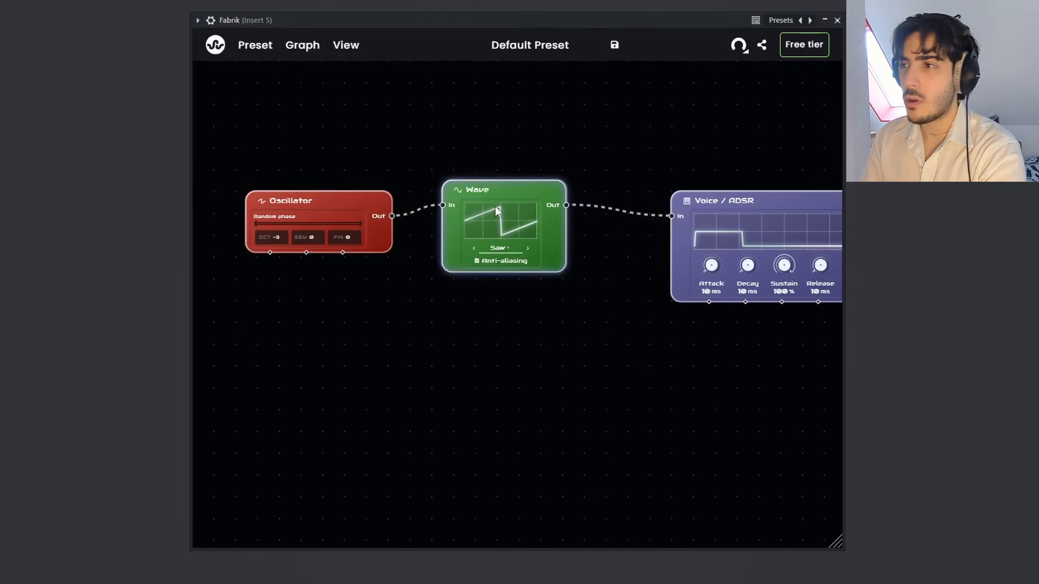
Step: Cycle through the Wave node's shapes and set it to Triangle
left_click(528, 249)
left_click(529, 249)
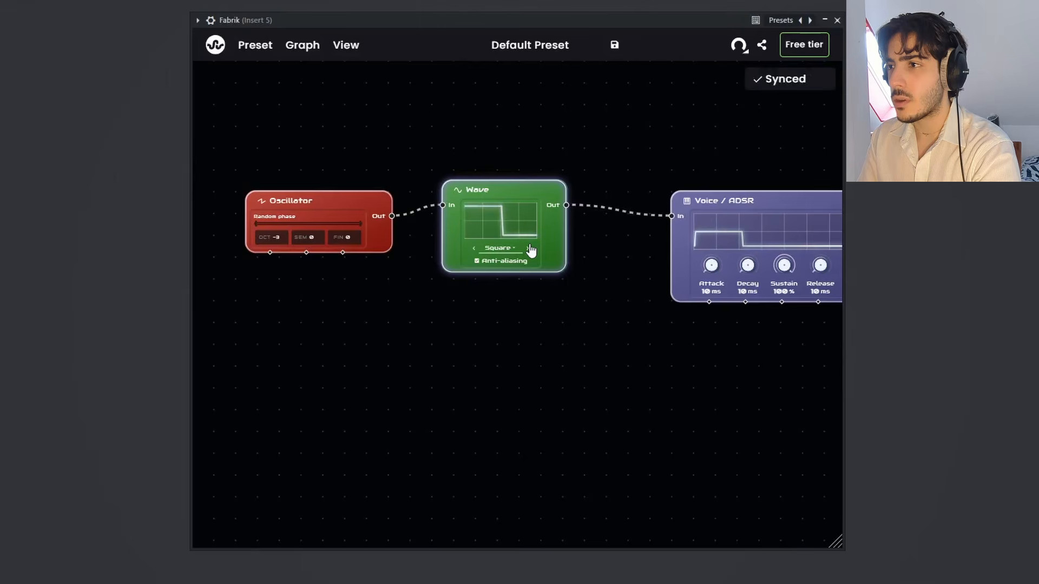
left_click(530, 250)
left_click(530, 249)
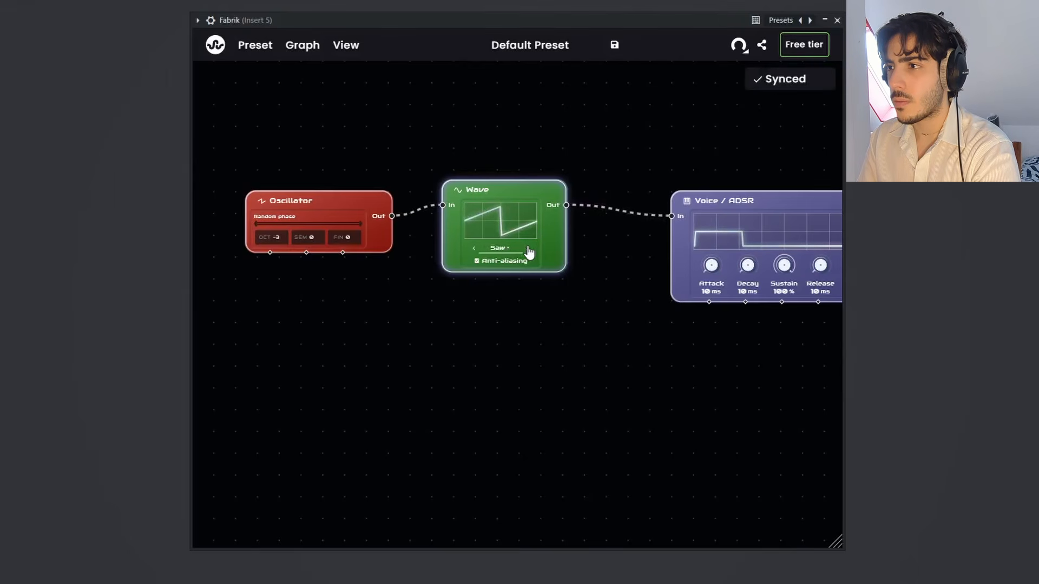
left_click(529, 249)
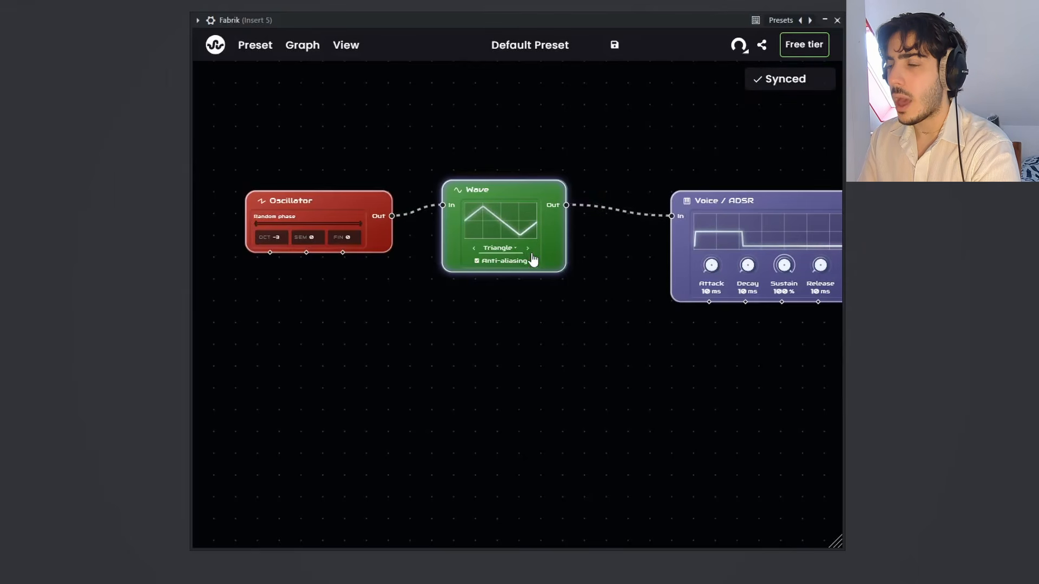
Step: Add a second Oscillator below the first and connect its output to a new saw Wave node beside it
right_click(290, 370)
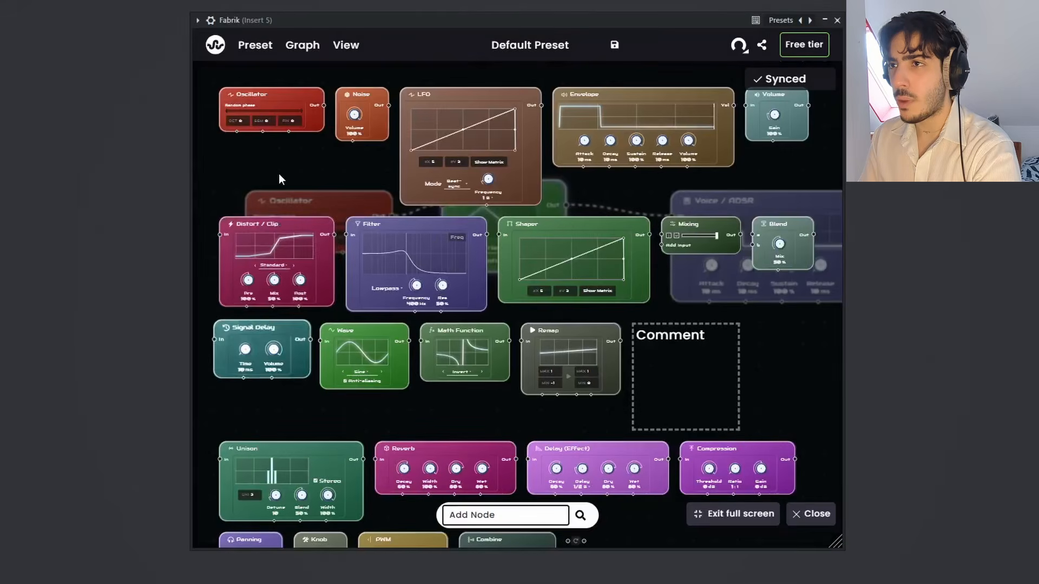
left_click(281, 118)
left_click_drag(359, 352, 318, 319)
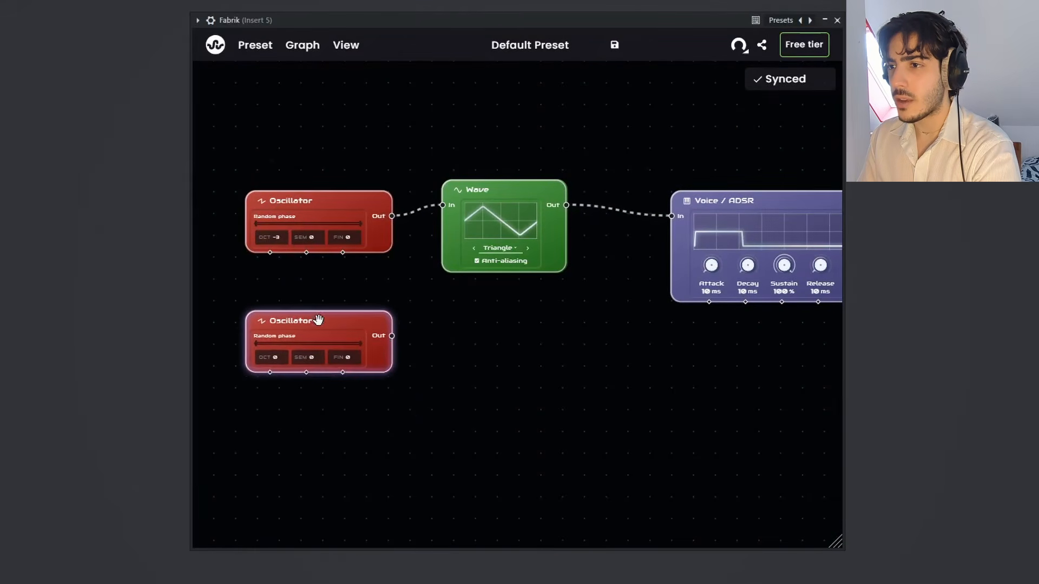
left_click_drag(394, 337, 520, 359)
type("wa")
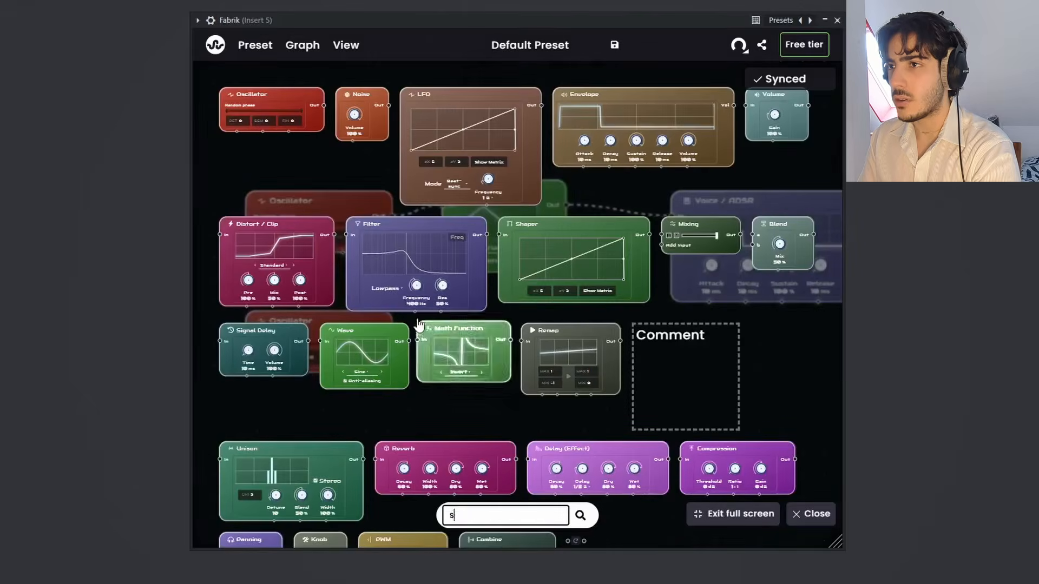
left_click(295, 143)
left_click_drag(584, 364, 529, 330)
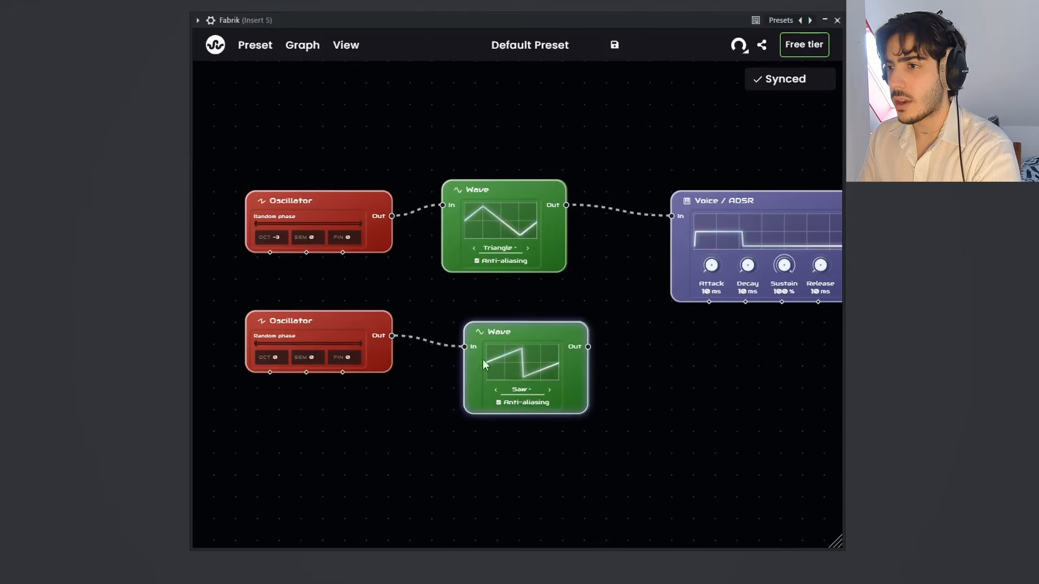
Step: Add a third Oscillator below the second, connect it to a new saw Wave node, and align both with their columns
left_click_drag(395, 409, 437, 329)
right_click(382, 402)
left_click(277, 112)
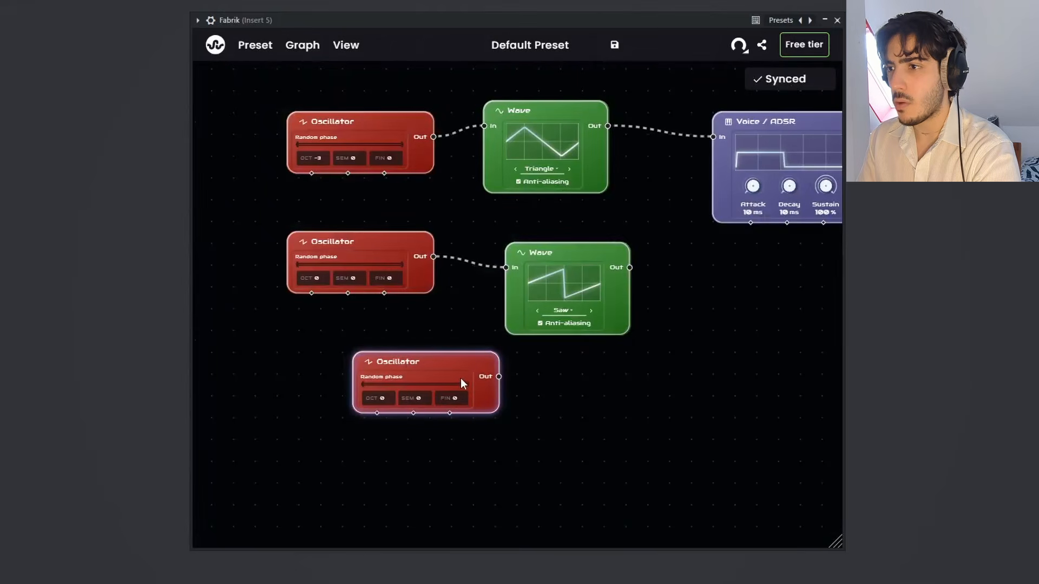
left_click_drag(431, 367, 367, 401)
left_click_drag(432, 410, 559, 425)
type("saw")
key("Return")
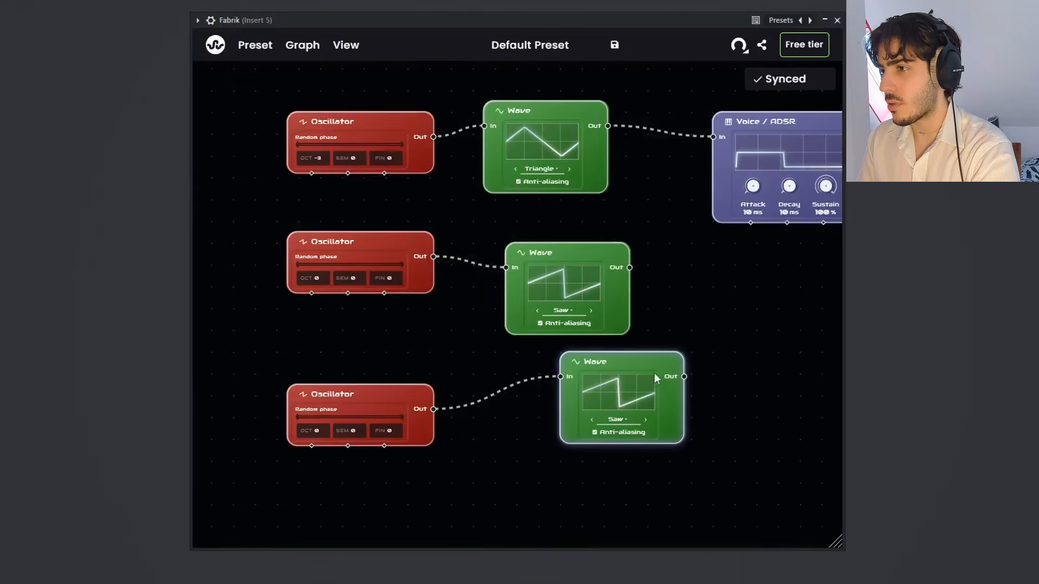
left_click_drag(635, 353, 584, 373)
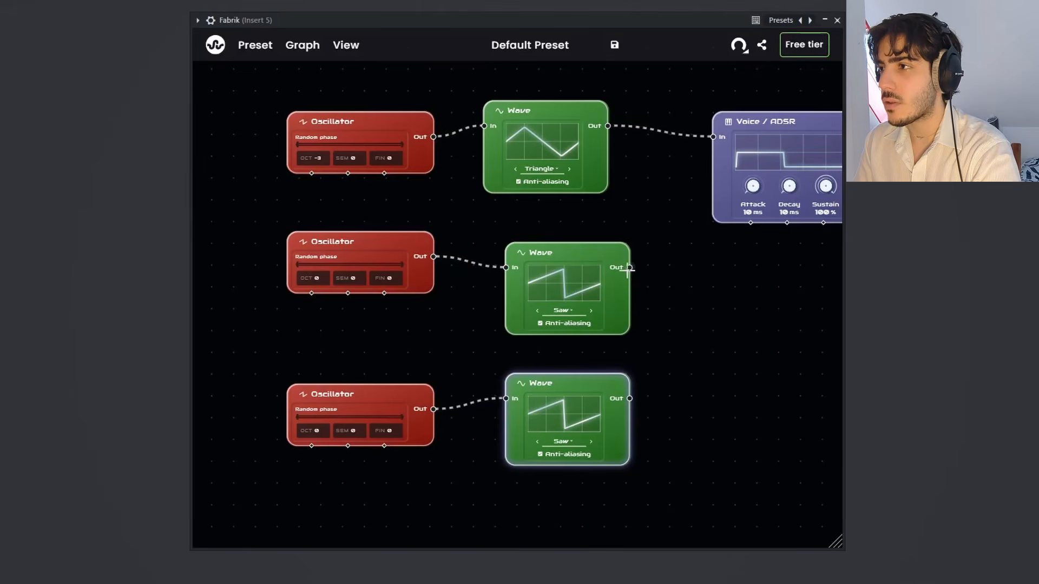
Step: Lower the Voice / ADSR node and connect both saw Wave outputs to its input
left_click_drag(745, 141, 756, 227)
left_click_drag(749, 161, 694, 154)
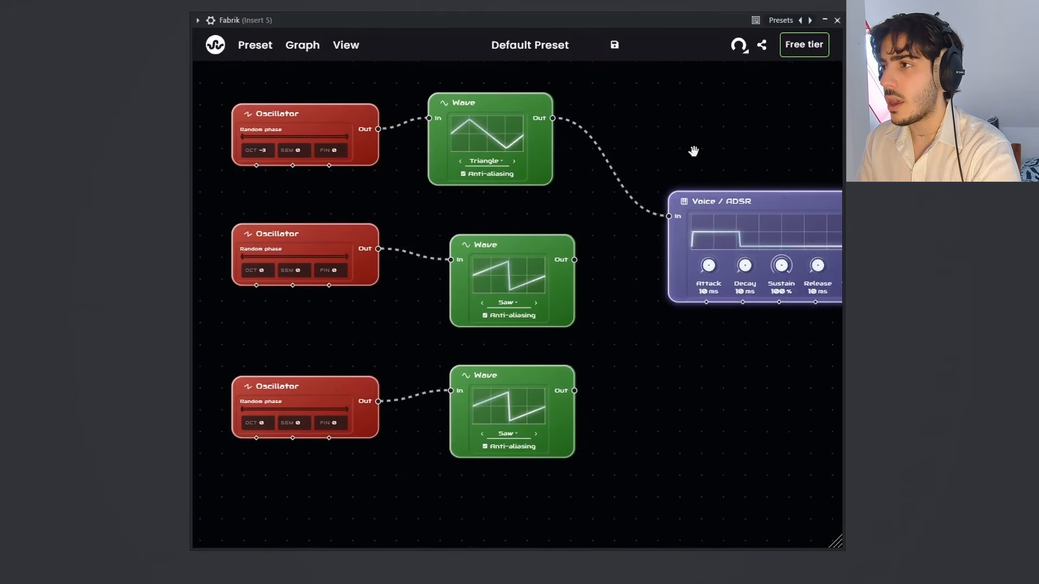
left_click_drag(573, 259, 669, 216)
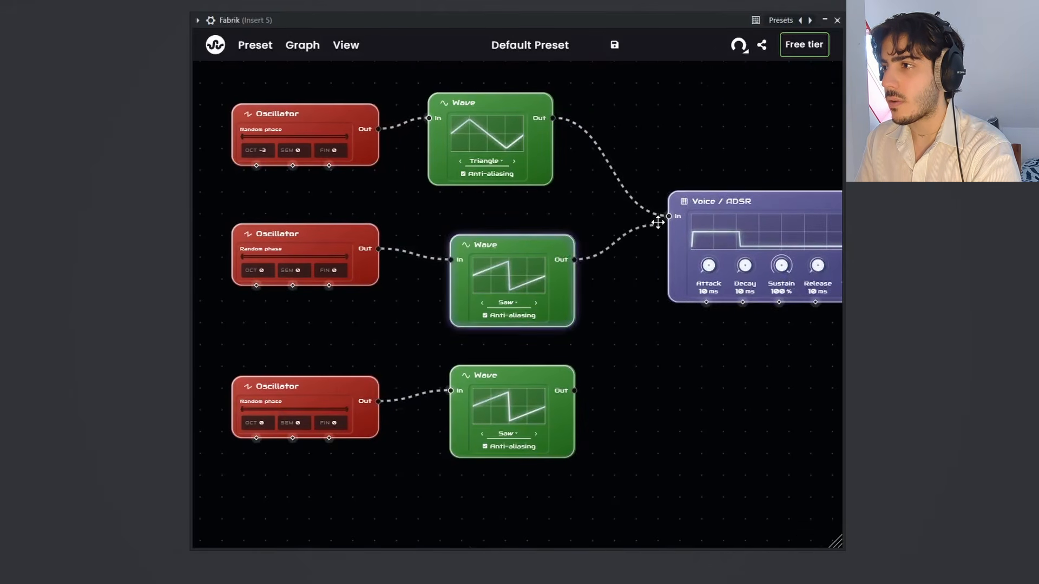
left_click_drag(575, 390, 669, 216)
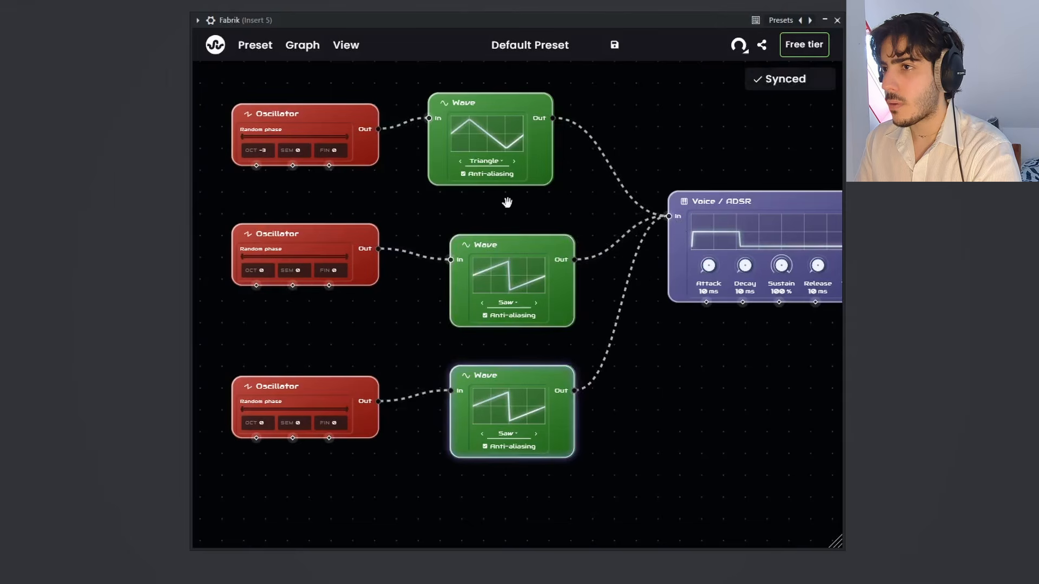
Step: Set the first Oscillator's octave to 1 and its semitone offset to 7
double_click(262, 152)
left_click_drag(300, 112, 303, 100)
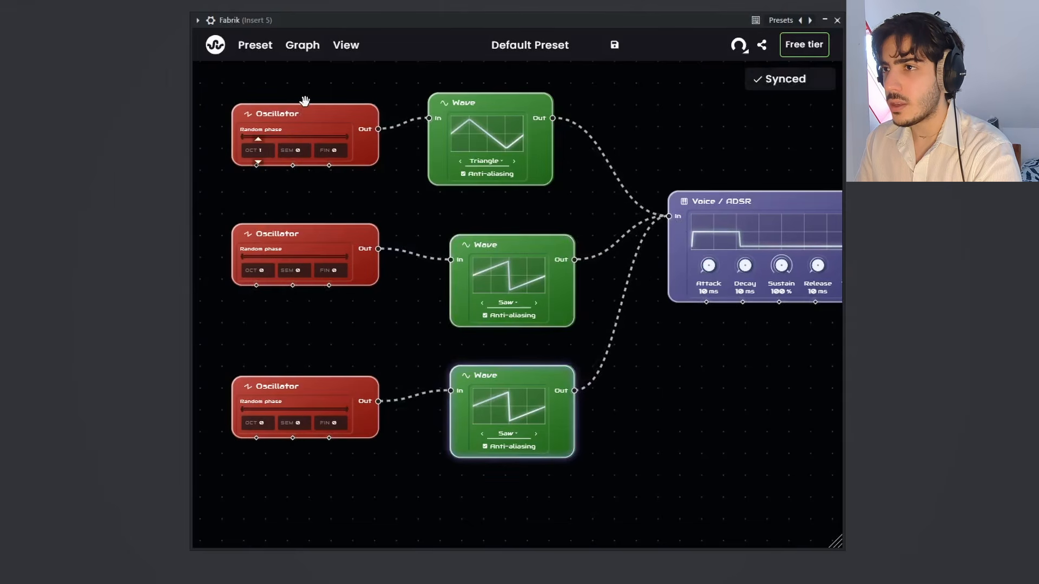
left_click_drag(301, 148, 326, 99)
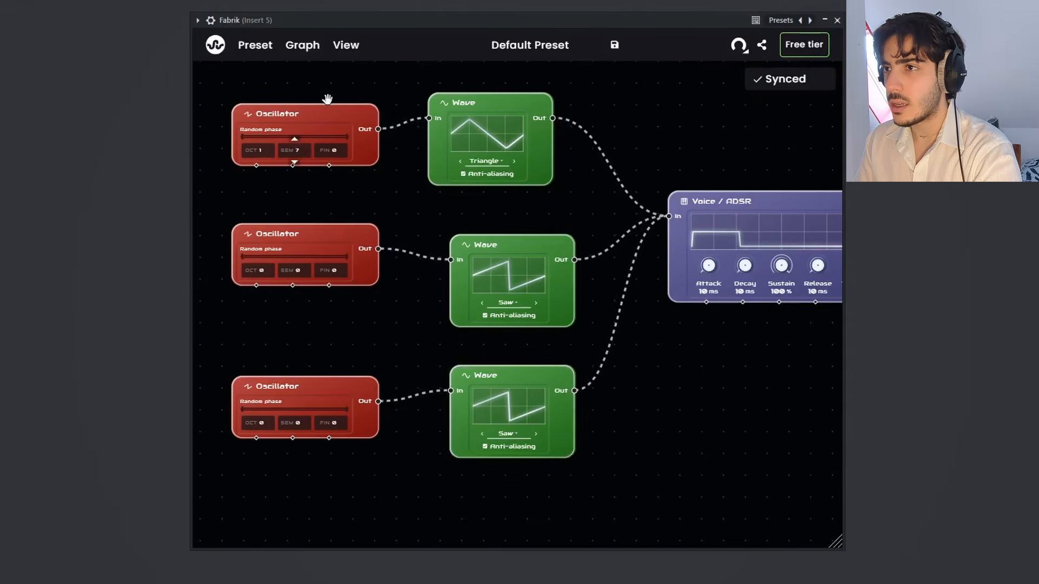
Step: Set the second and third Oscillators to octave -1, with fine tuning of 23 and -31 respectively
left_click_drag(262, 270, 255, 358)
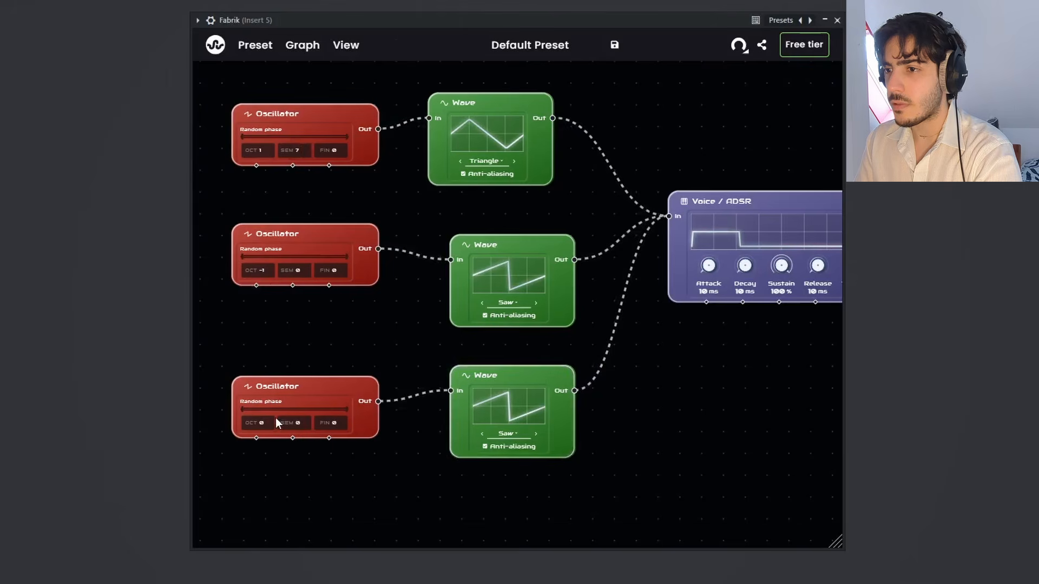
left_click_drag(260, 422, 262, 429)
left_click_drag(337, 270, 355, 253)
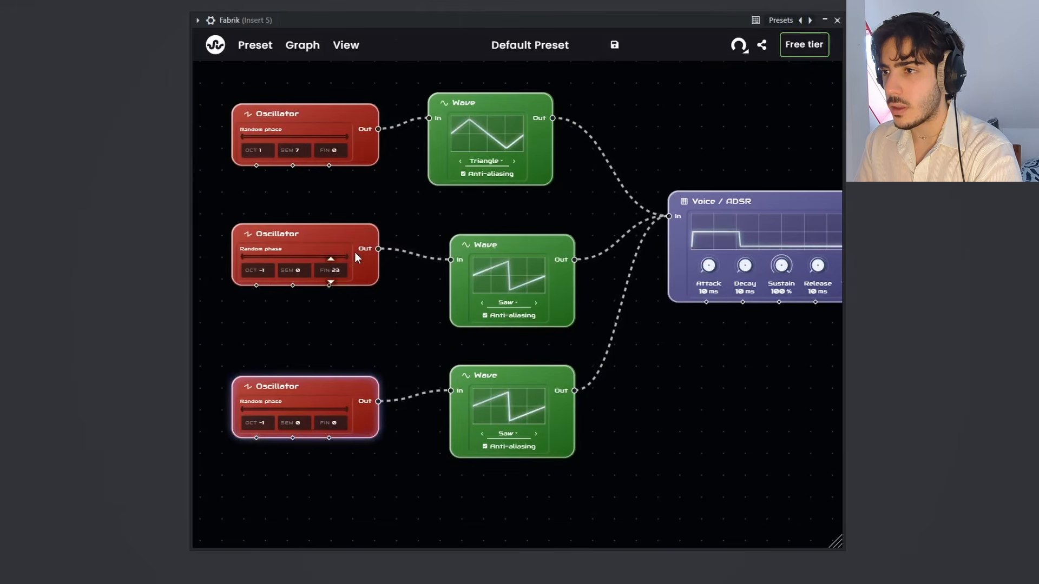
left_click_drag(336, 421, 338, 444)
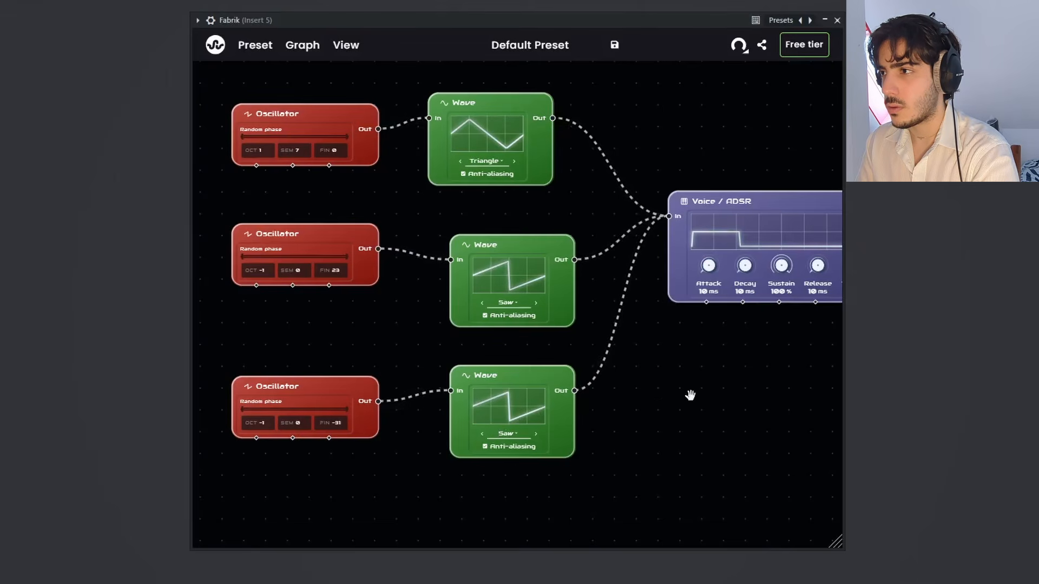
Step: Insert a Distort / Clip node between the triangle Wave and the Voice / ADSR node, placing it beside the raised triangle Wave
left_click_drag(689, 394, 643, 378)
scroll(603, 381, "down", 2)
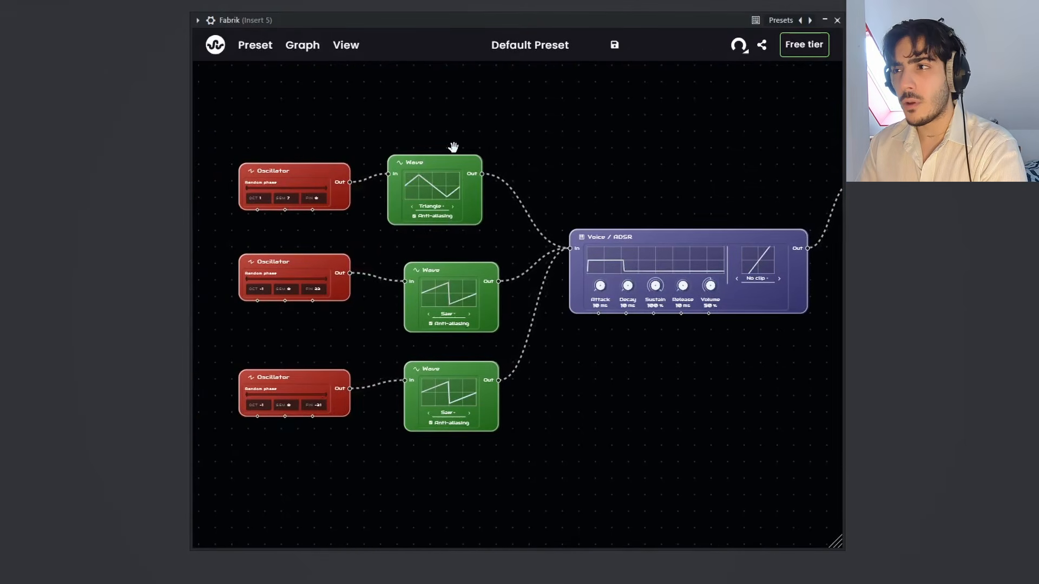
left_click_drag(459, 160, 452, 135)
right_click(504, 174)
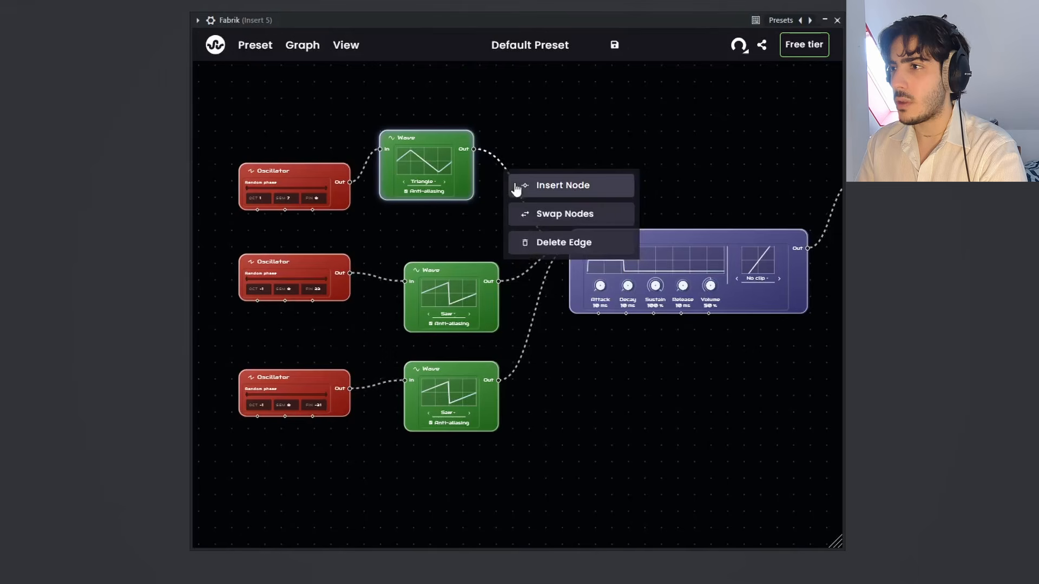
left_click(543, 190)
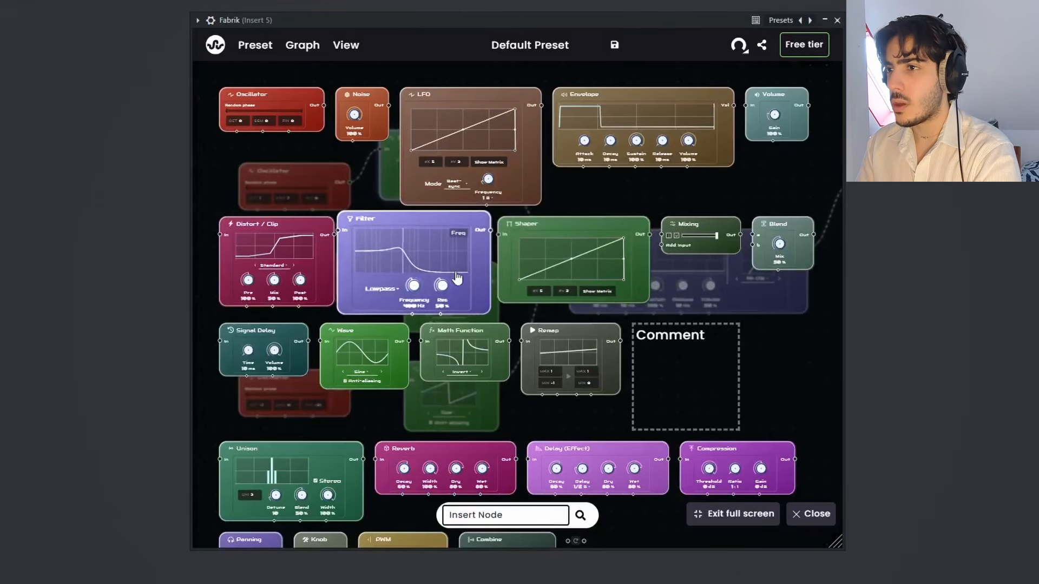
left_click(275, 254)
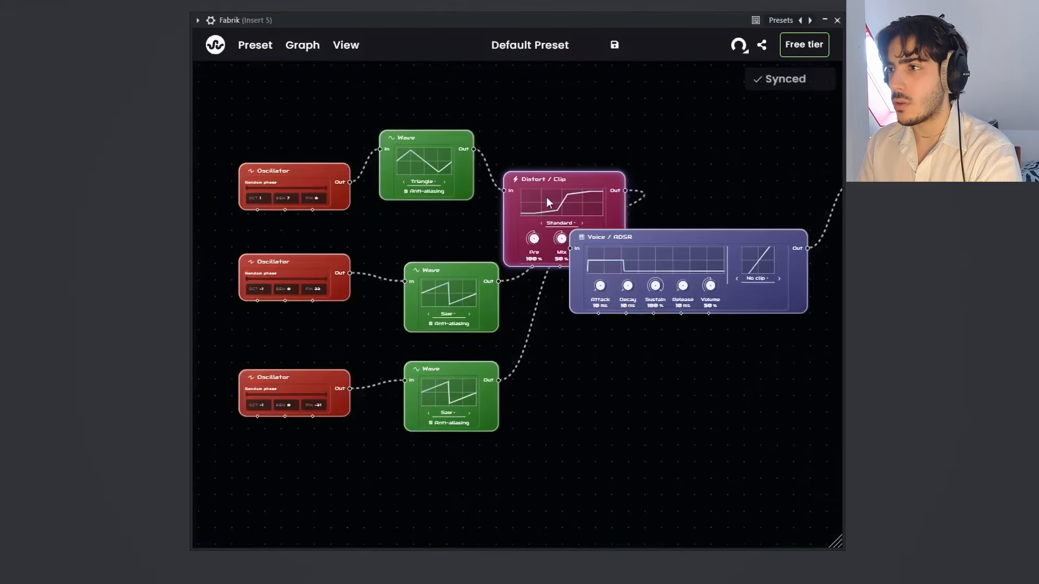
left_click_drag(547, 197, 545, 113)
Step: Set the Distort / Clip node to Soft clip with Pre at 147% and Mix at 74%
scroll(511, 190, "up", 2)
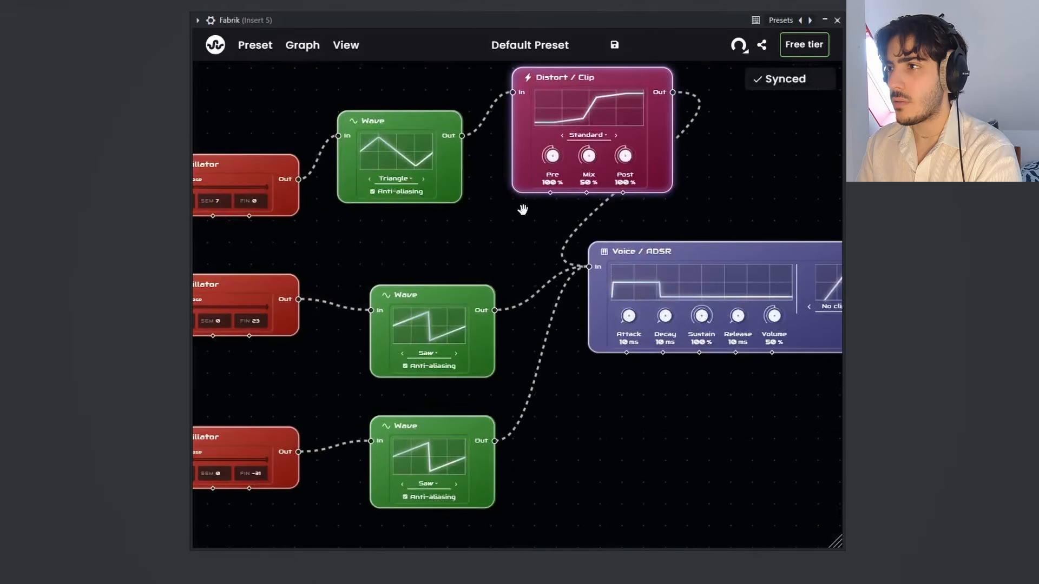
left_click_drag(589, 156, 560, 135)
left_click(616, 136)
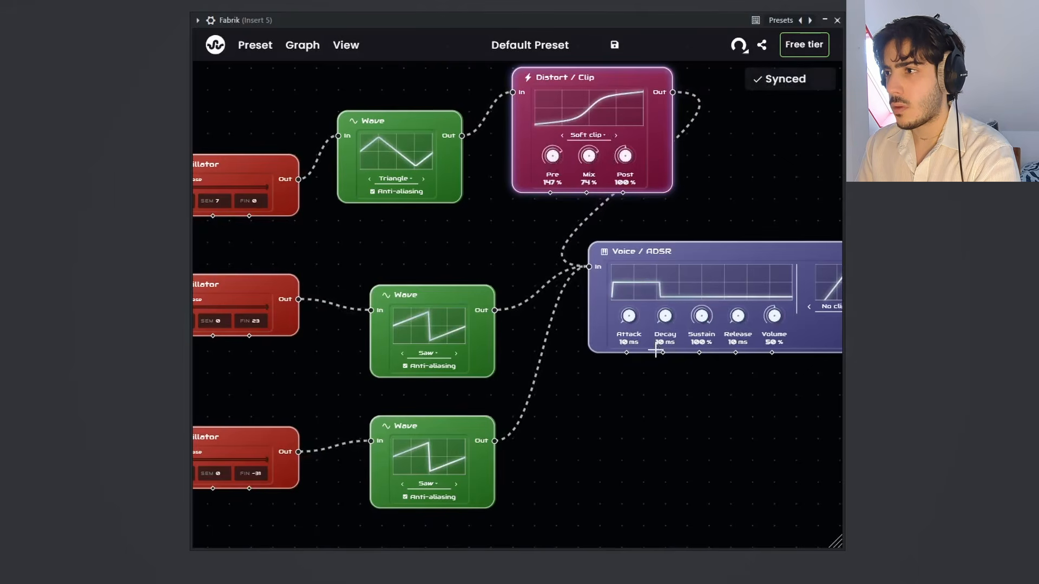
Step: Move the Voice / ADSR node clear of the Distort / Clip node and line the Output node up with it, leaving a gap between them
left_click_drag(699, 433, 545, 407)
left_click_drag(642, 385, 835, 394)
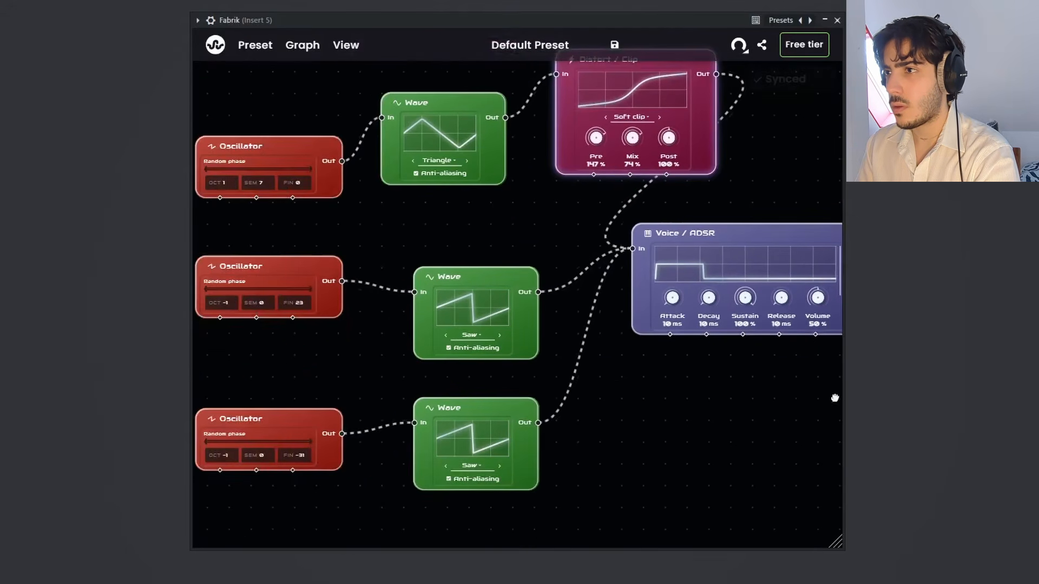
scroll(716, 397, "down", 4)
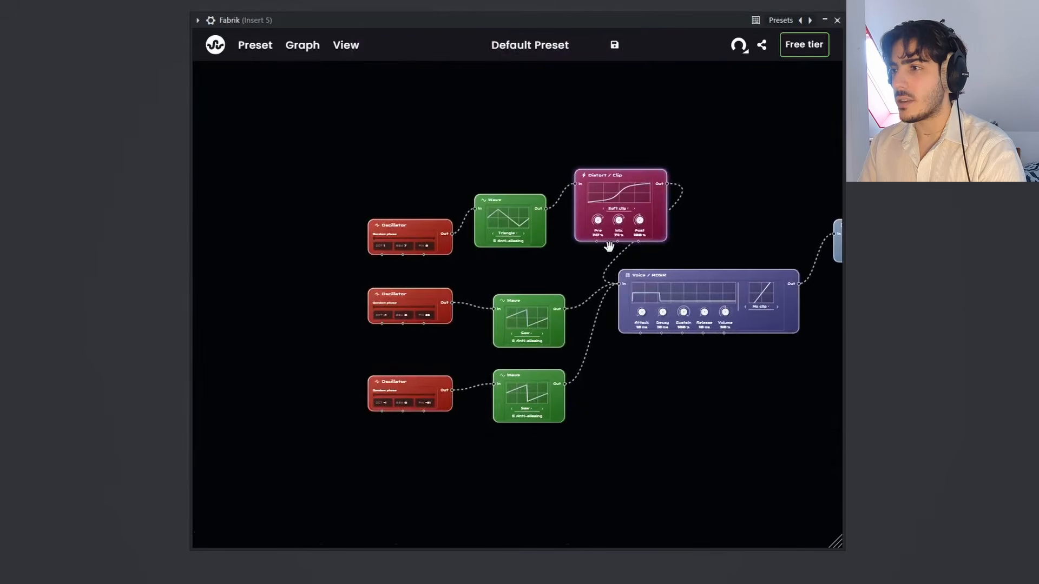
left_click_drag(671, 274, 693, 293)
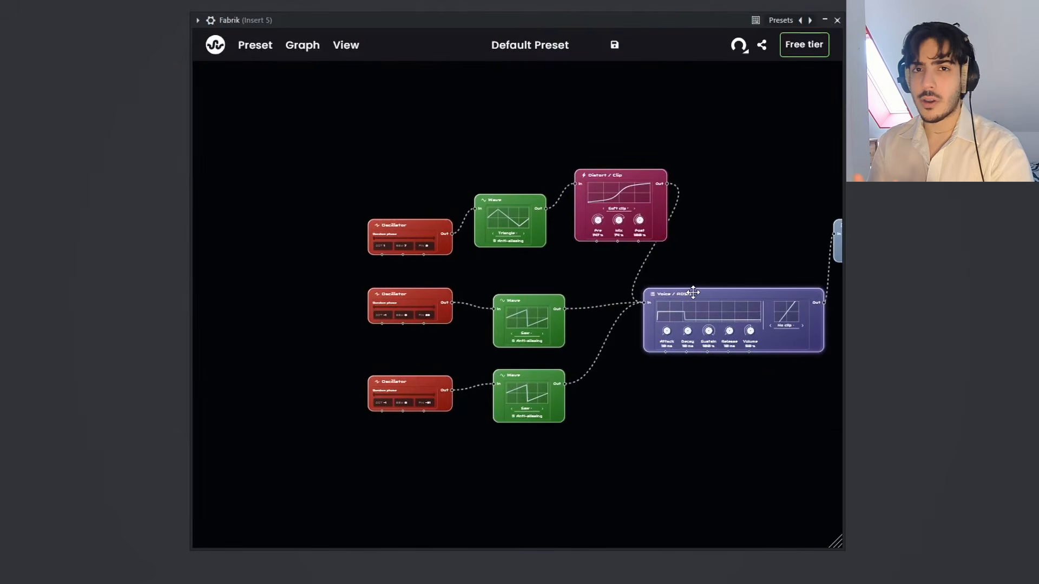
left_click_drag(662, 142, 563, 116)
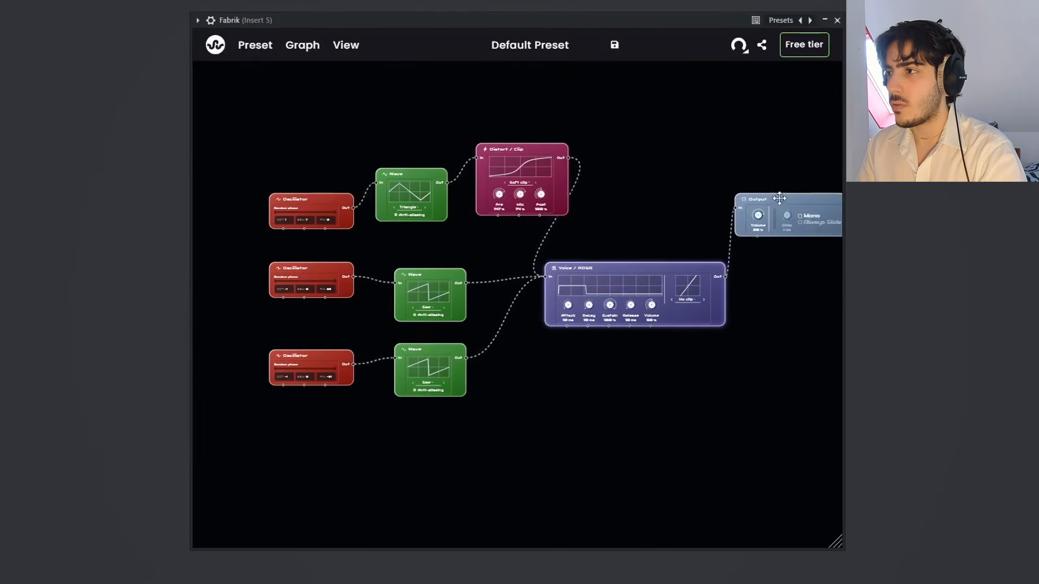
left_click_drag(779, 197, 814, 269)
left_click_drag(766, 236, 776, 227)
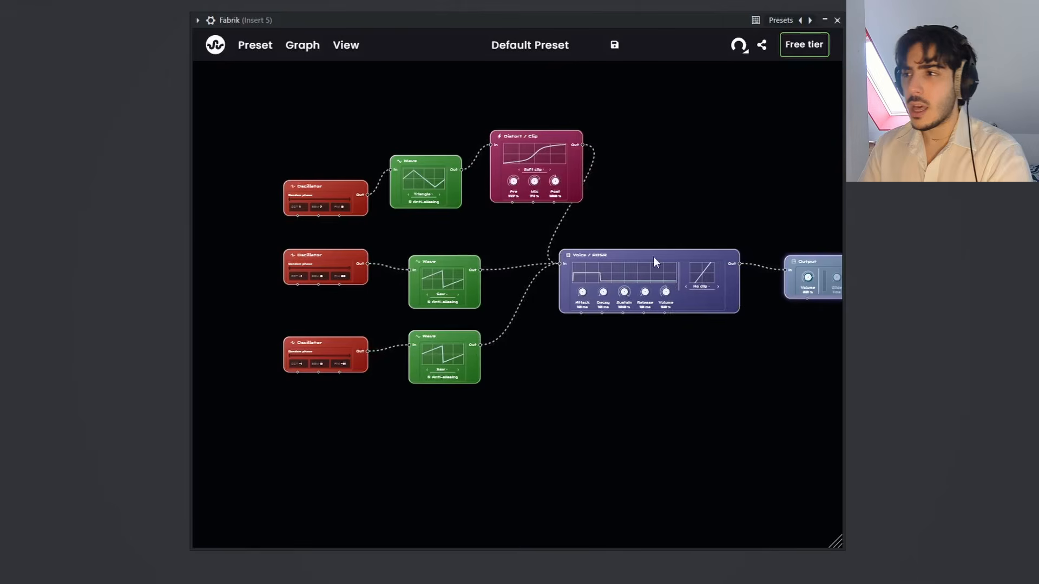
left_click_drag(667, 209, 458, 202)
left_click_drag(617, 245, 686, 240)
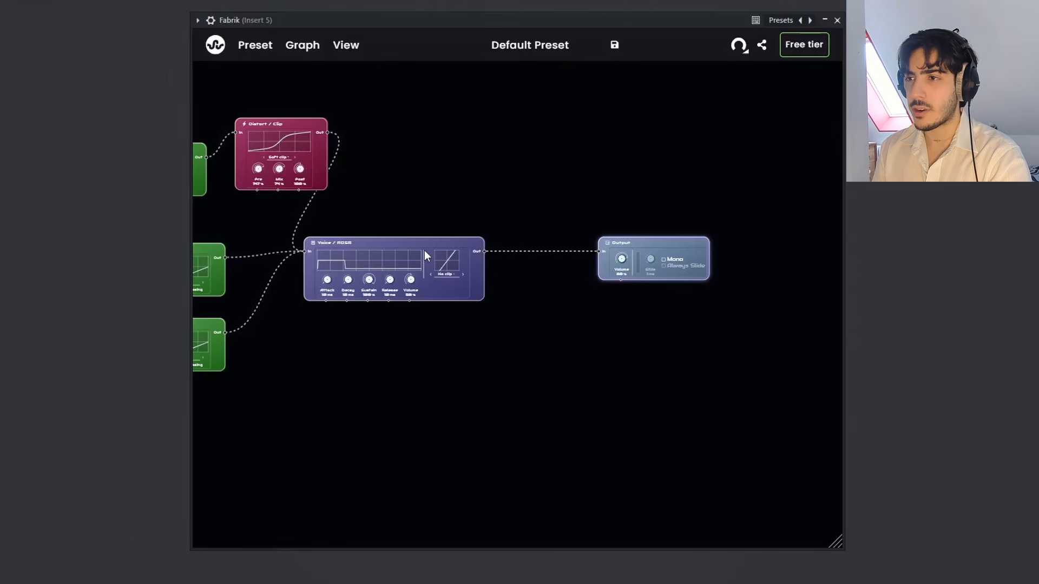
Step: Insert a Reverb node between Voice / ADSR and Output, and move the Output node farther away to make room
right_click(519, 255)
left_click(543, 269)
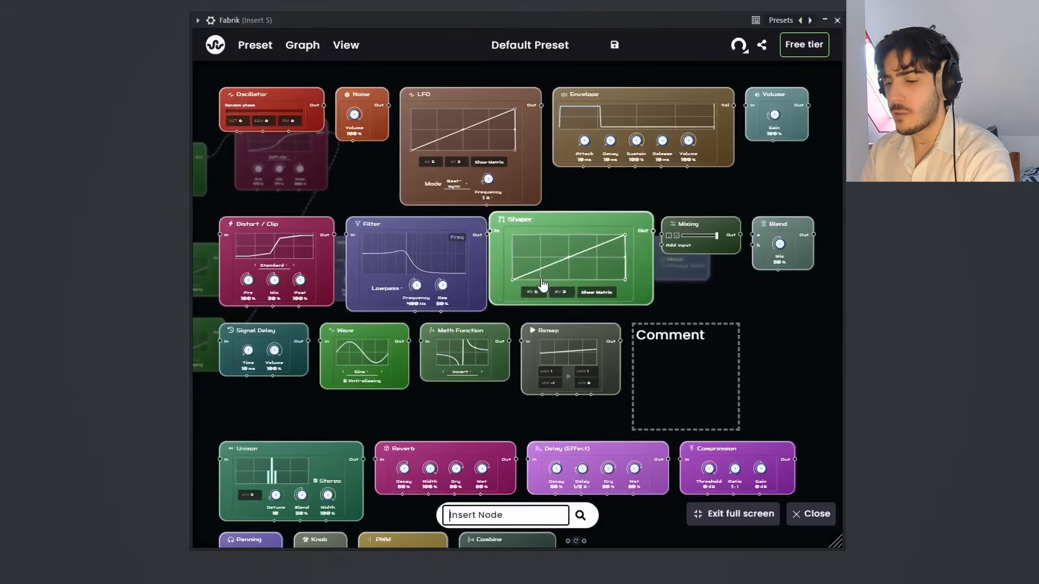
type("re")
left_click(501, 115)
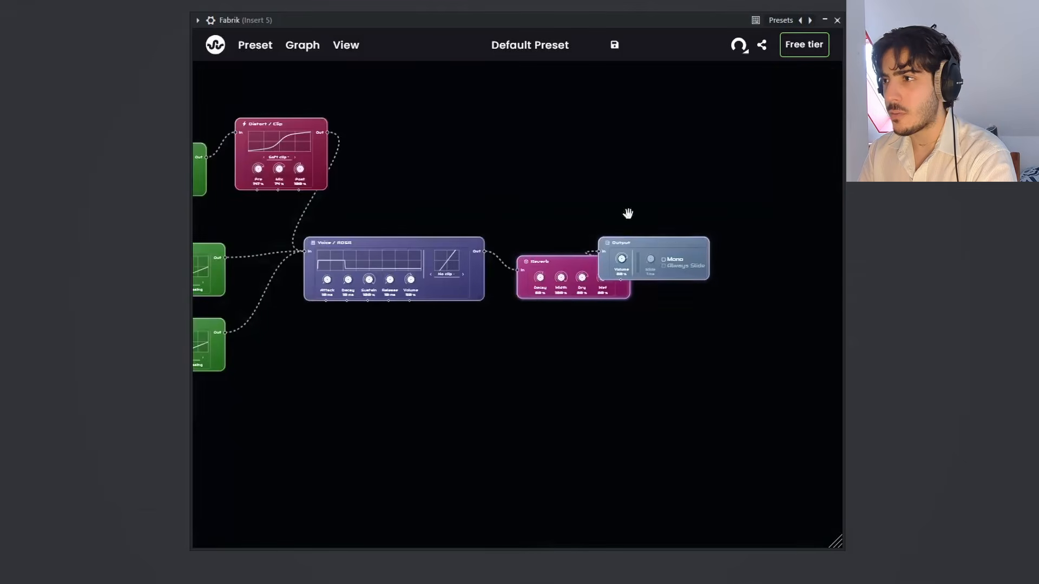
left_click_drag(645, 256, 756, 257)
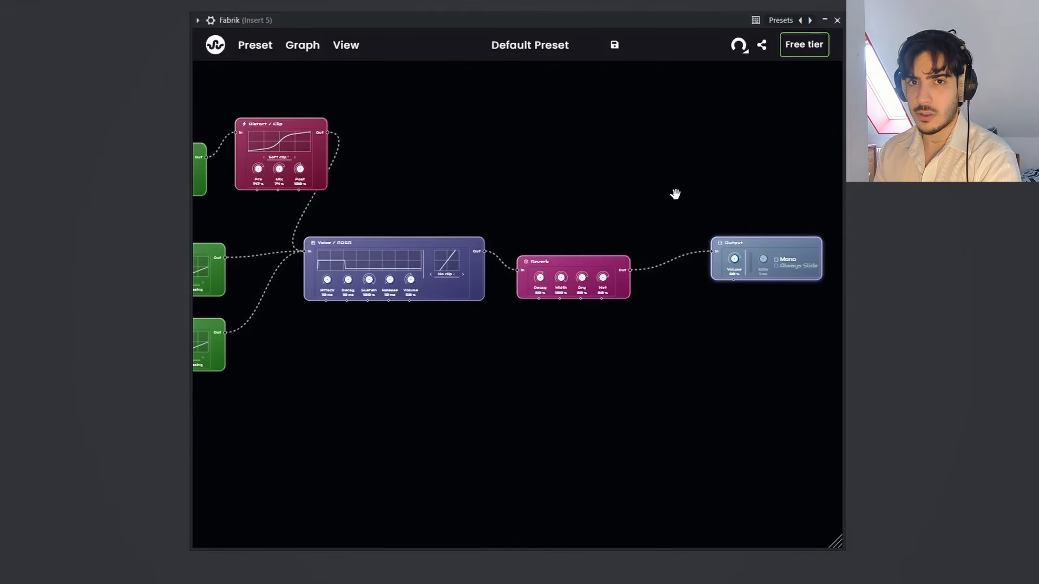
Step: Remove the Reverb node after Voice / ADSR, reconnecting Voice / ADSR directly to Output
left_click_drag(652, 192, 635, 202)
right_click(631, 269)
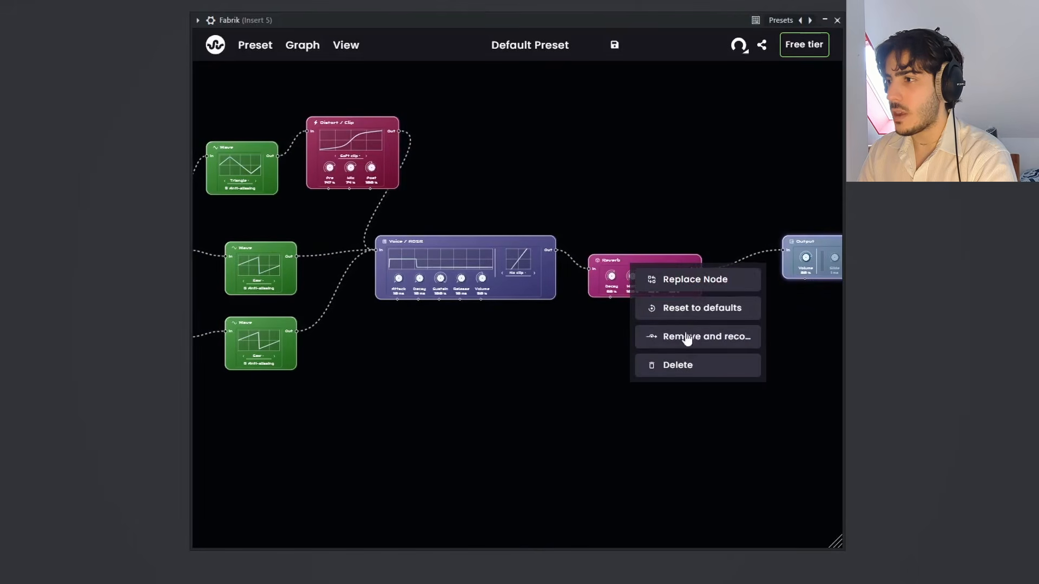
left_click(684, 339)
Step: Insert a Reverb node between Distort / Clip and Voice / ADSR, and place it beside the Distort / Clip node
right_click(433, 223)
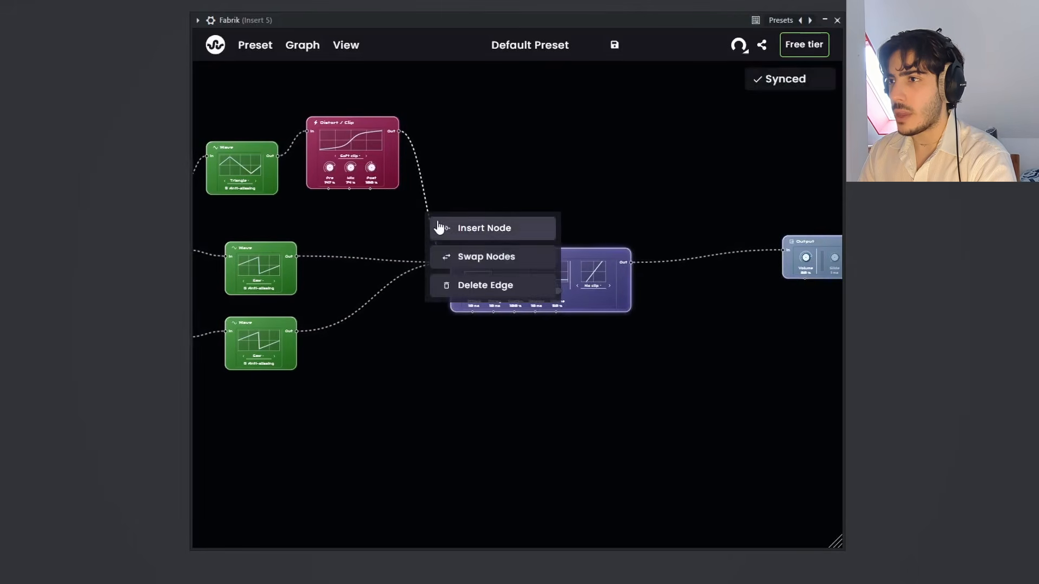
left_click(441, 227)
type("re")
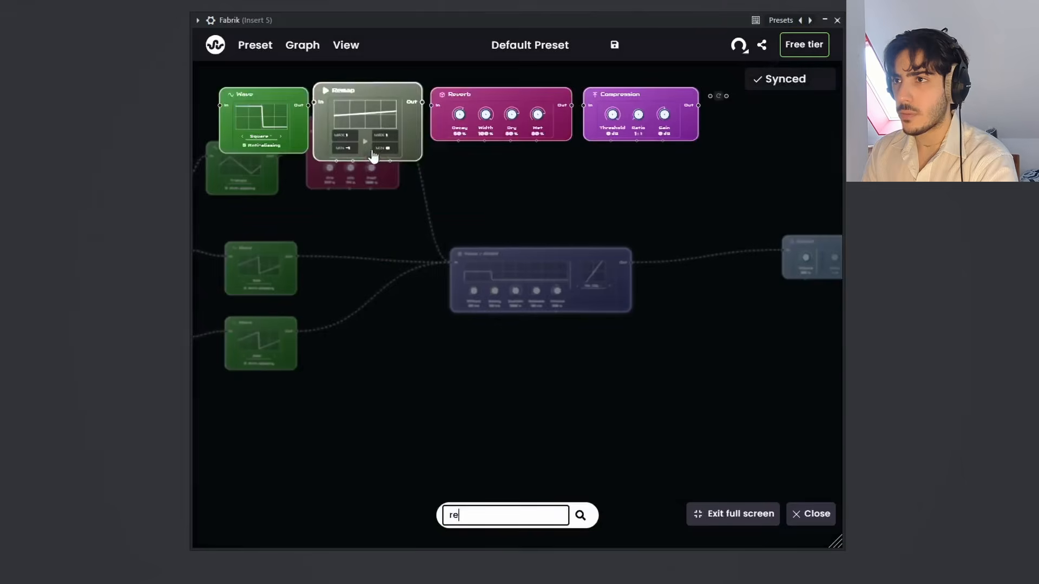
left_click(487, 123)
left_click_drag(484, 221, 503, 140)
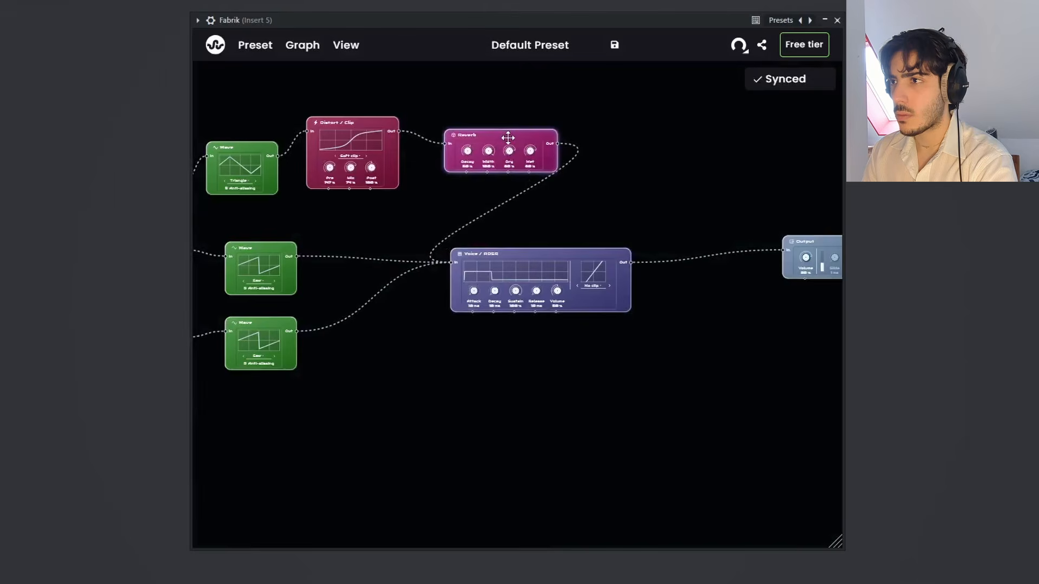
Step: Set the Reverb's Decay to 77.2% and its Wet level to 100%
scroll(500, 181, "up", 3)
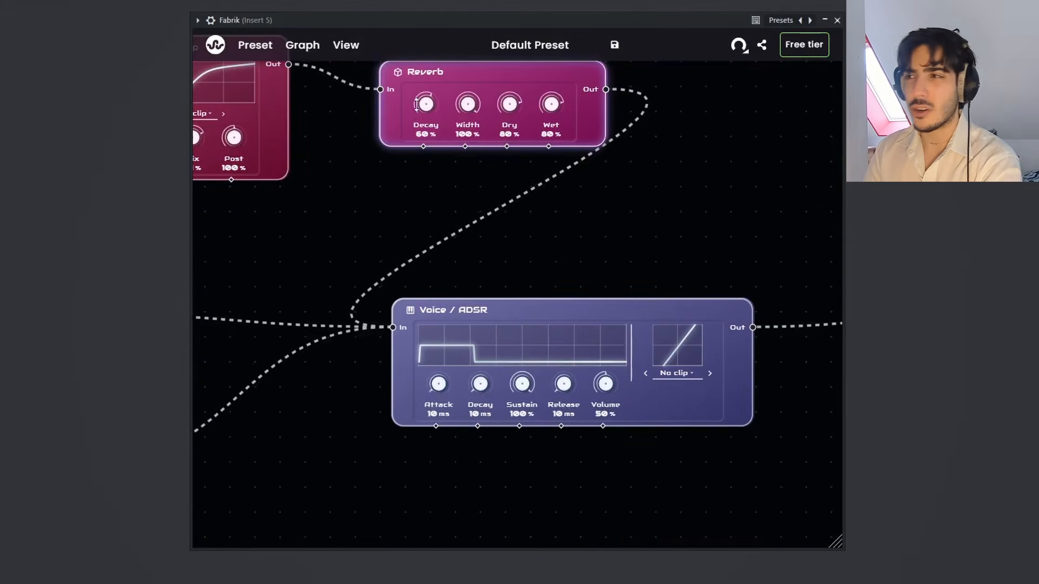
left_click_drag(427, 106, 458, 86)
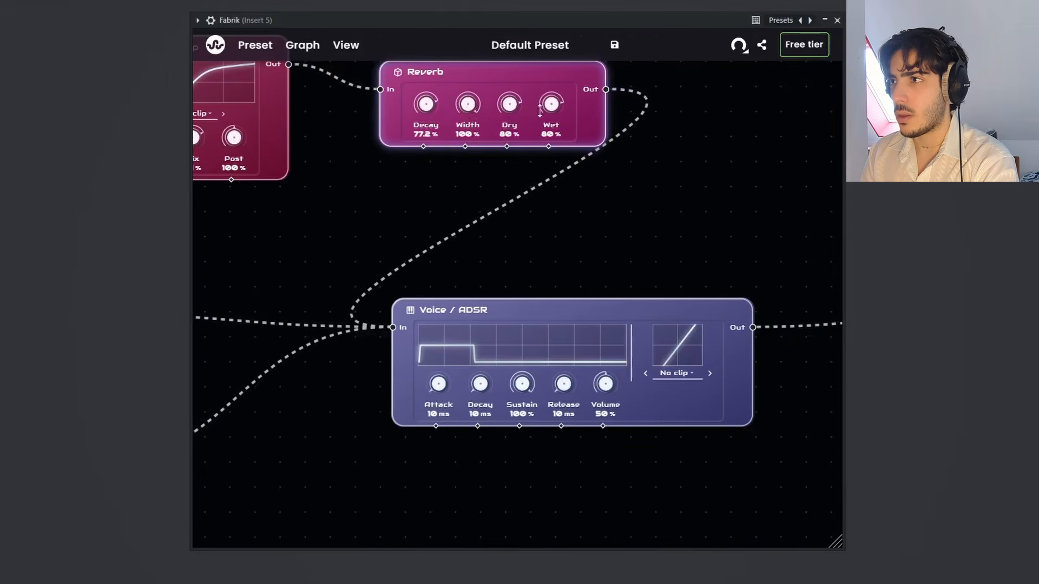
left_click_drag(552, 103, 561, 81)
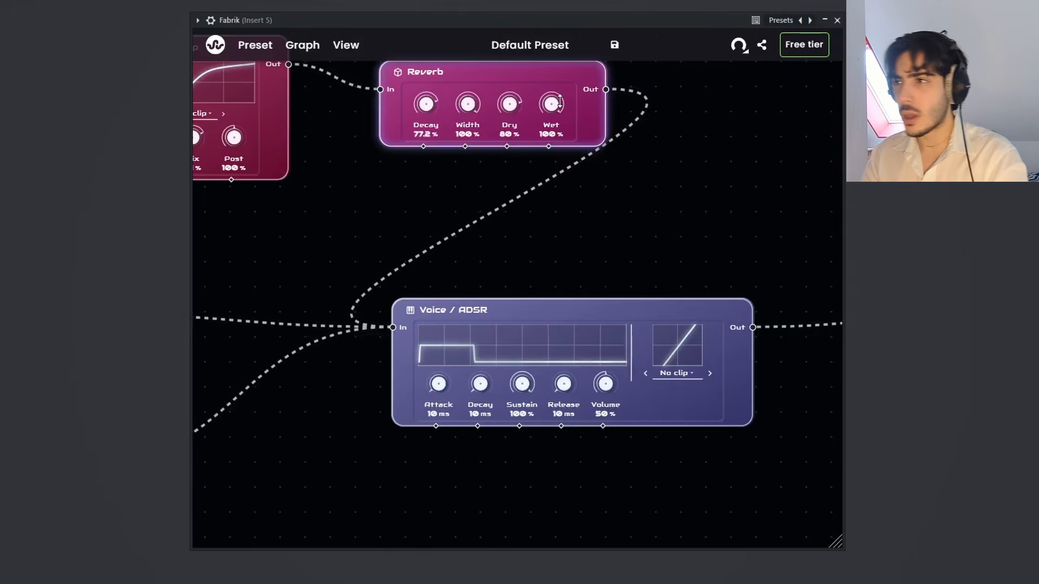
scroll(724, 192, "down", 4)
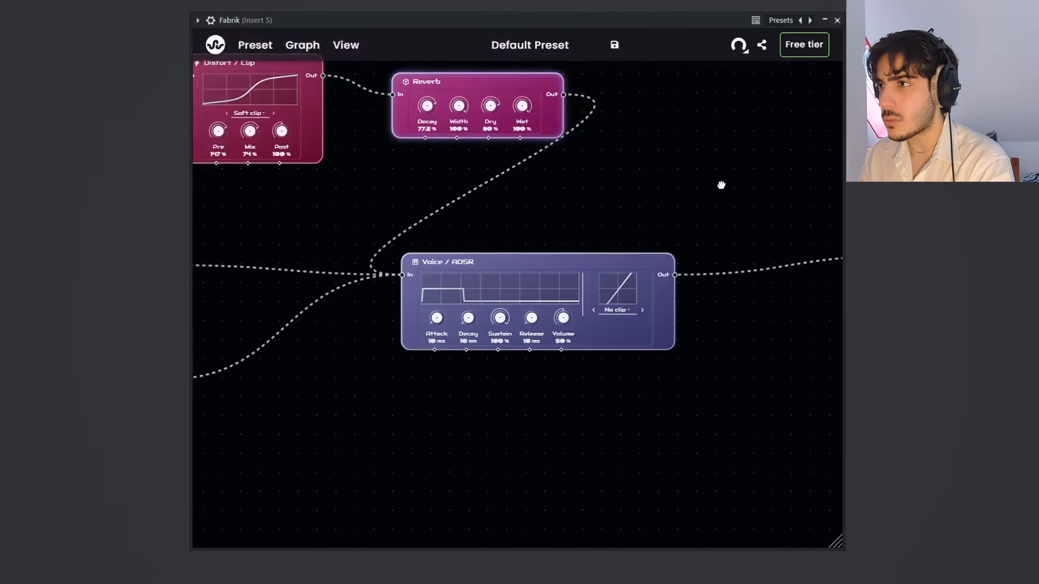
Step: Insert a second Reverb node between Voice / ADSR and Output, and reposition the Output node beyond it
scroll(715, 184, "down", 5)
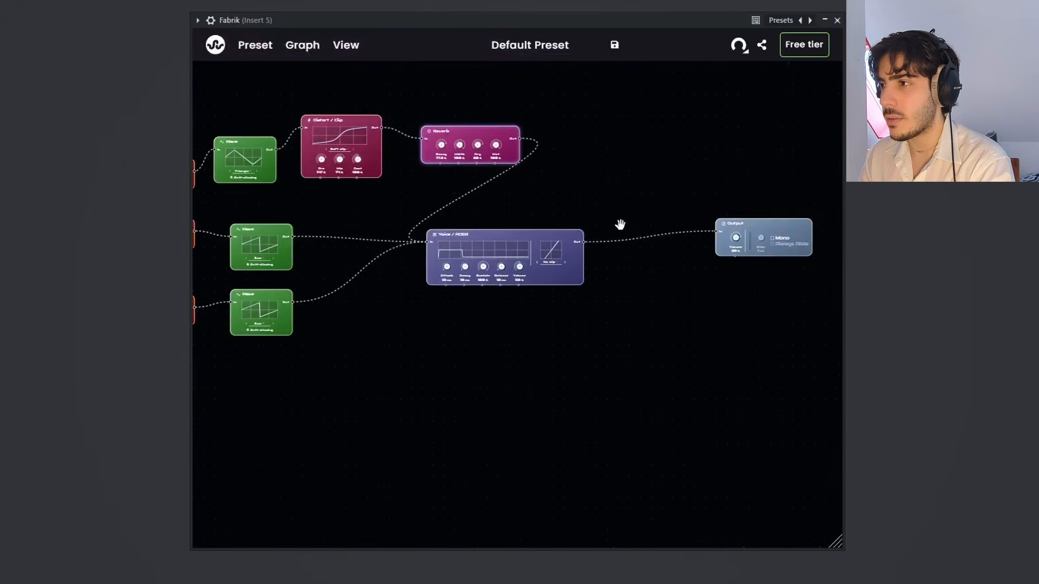
right_click(630, 240)
left_click(637, 257)
type("re")
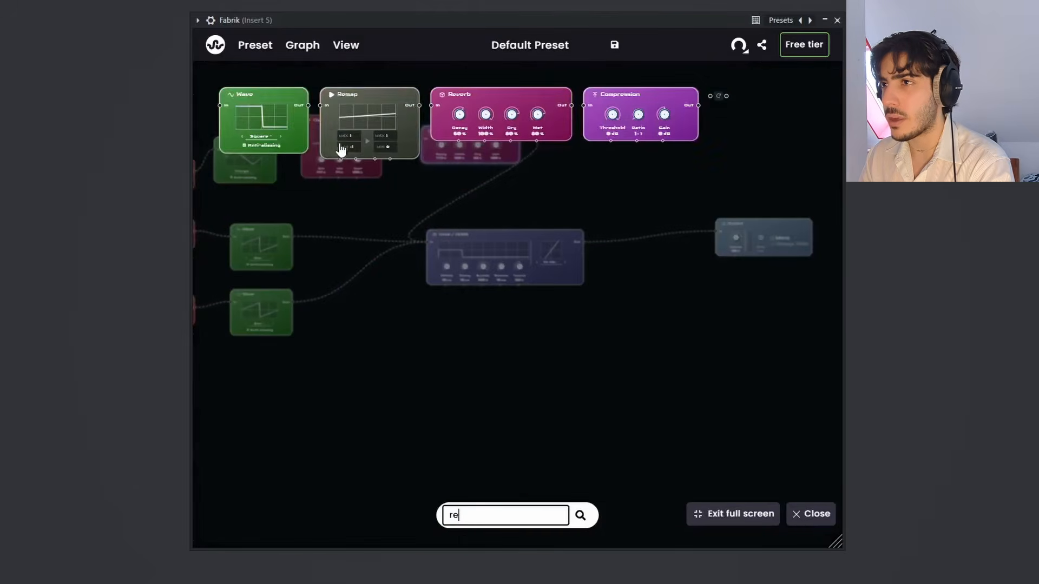
left_click(454, 111)
left_click_drag(752, 238, 725, 232)
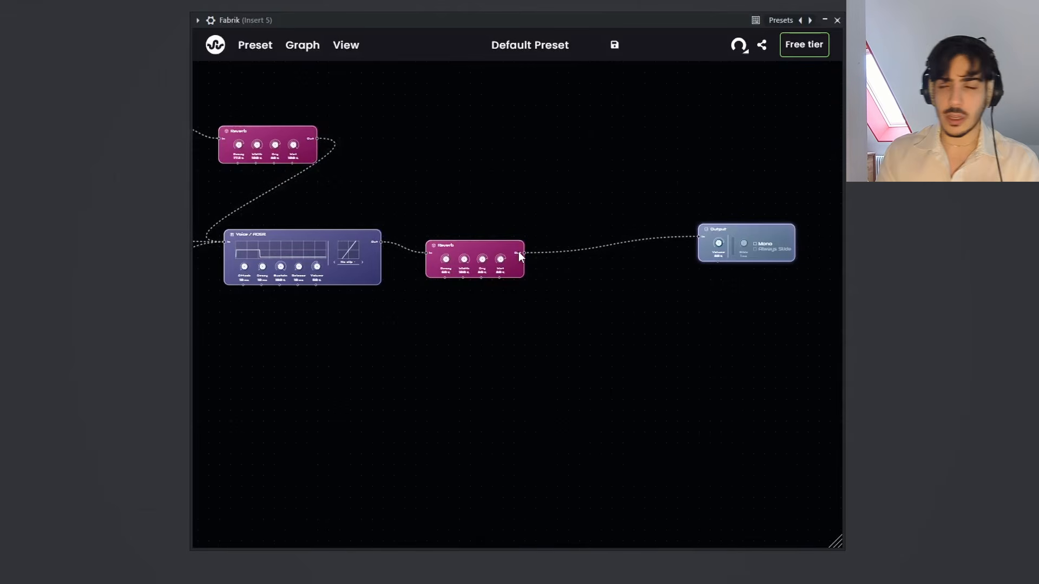
Step: Insert a Signal Delay after the second Reverb, move it next to that Reverb, and disconnect it from Output
scroll(518, 252, "up", 1)
right_click(577, 238)
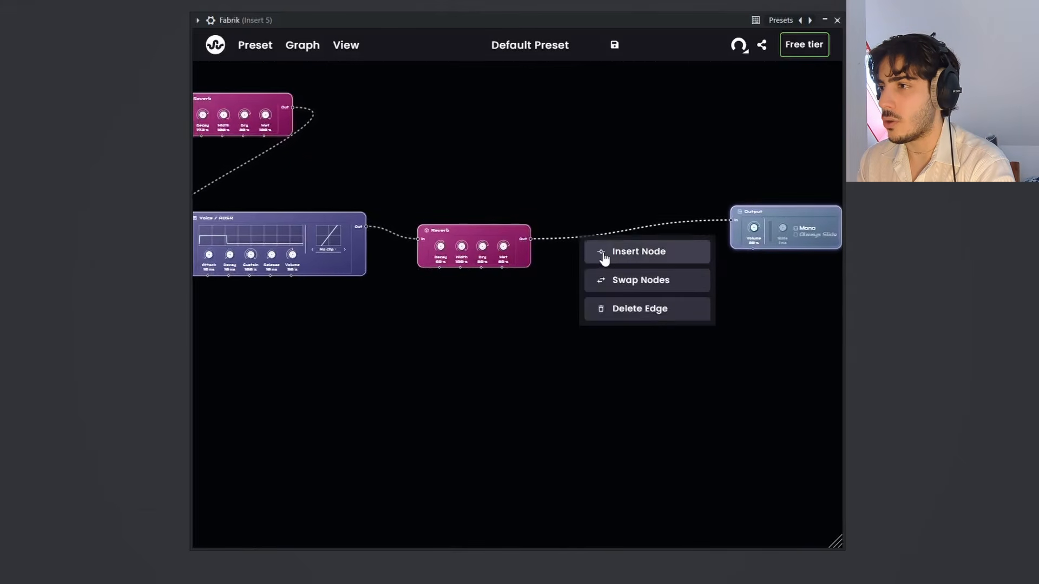
left_click(610, 260)
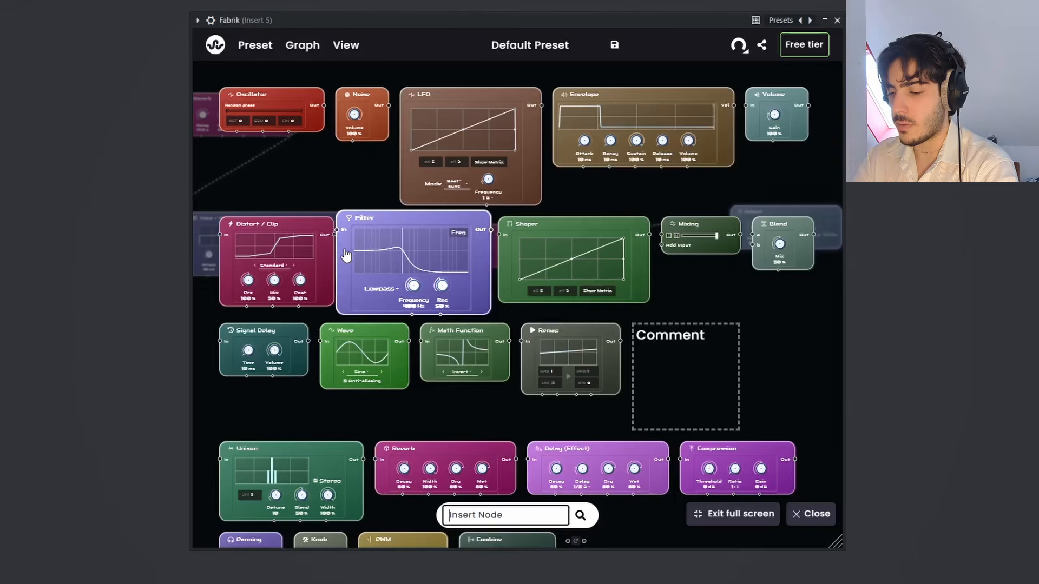
type("sign")
left_click(241, 132)
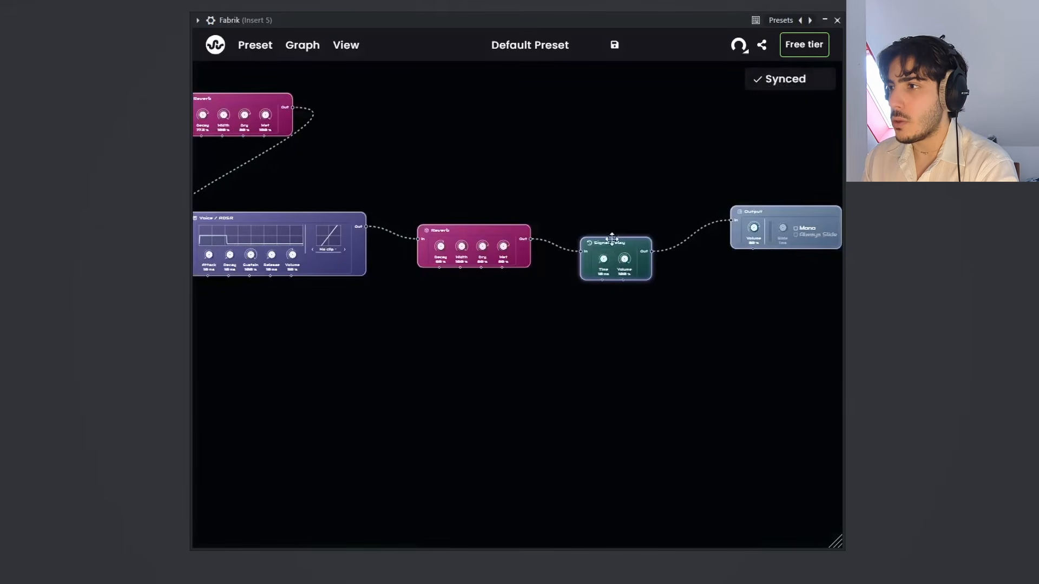
left_click_drag(612, 240, 575, 208)
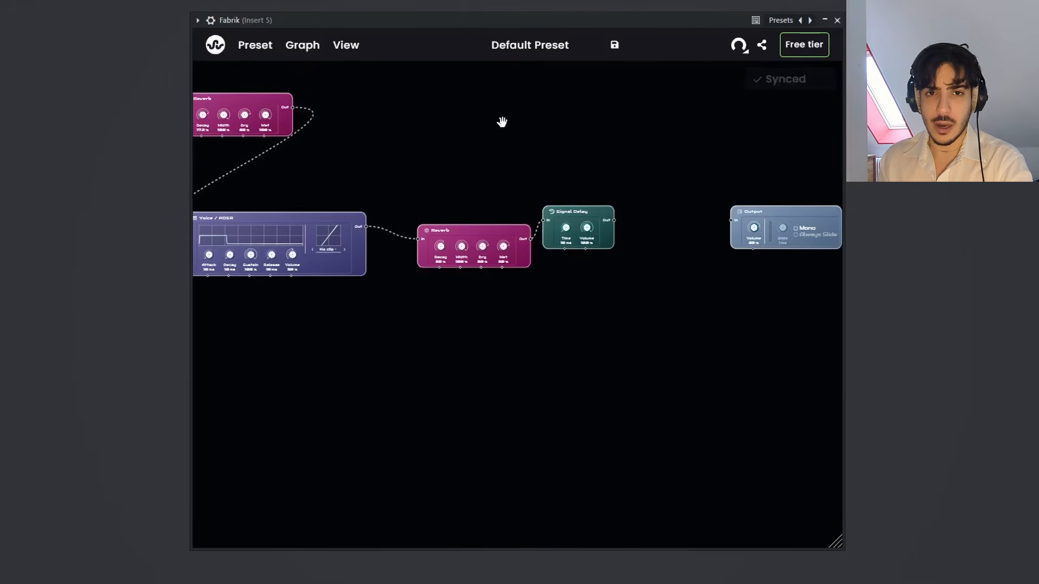
Step: Set the Signal Delay's Time to 171 ms and connect its output back to the triangle Wave's input
scroll(508, 127, "up", 5)
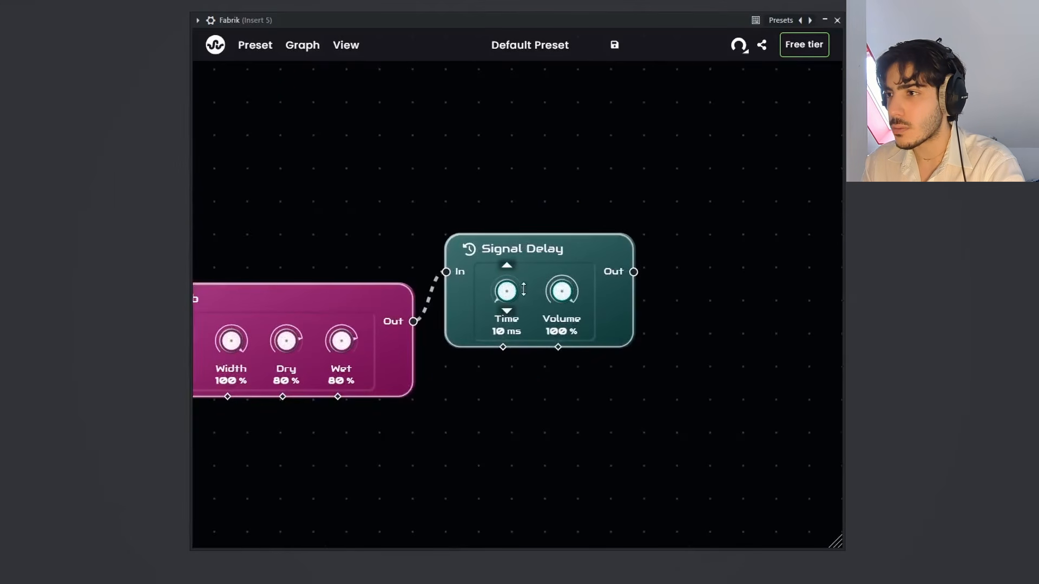
scroll(561, 208, "down", 3)
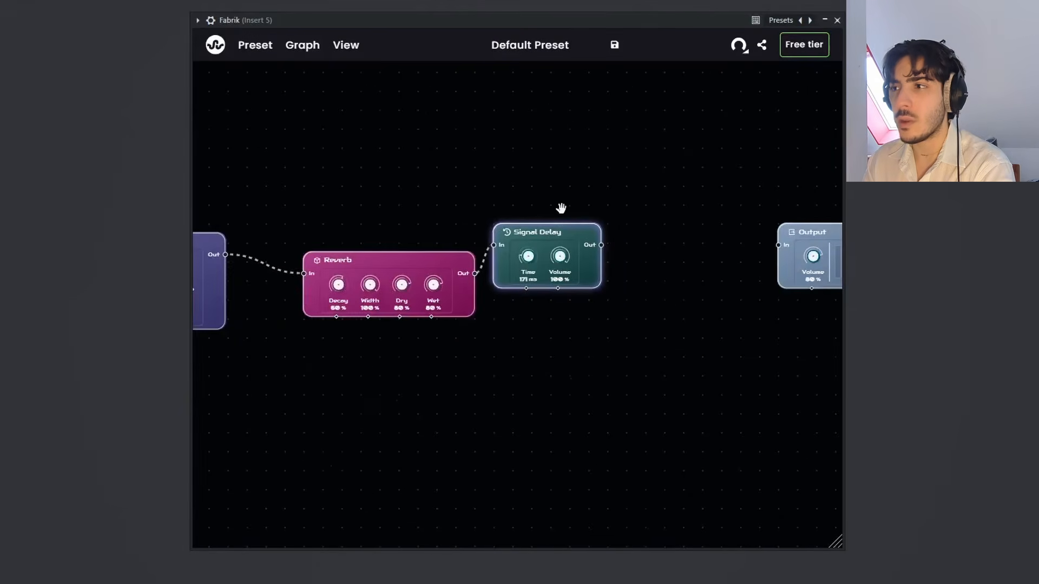
scroll(649, 196, "down", 3)
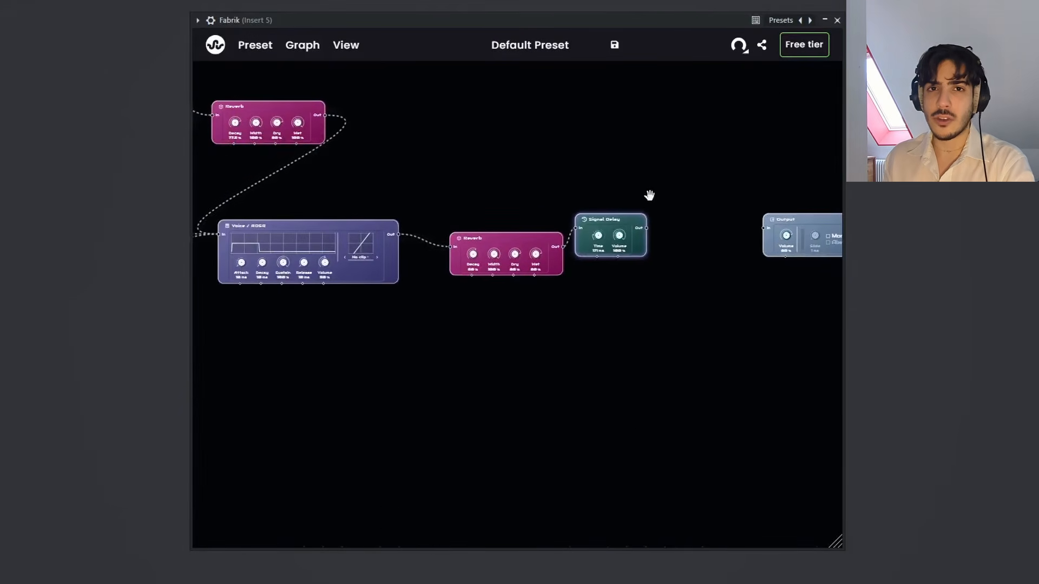
scroll(646, 193, "down", 3)
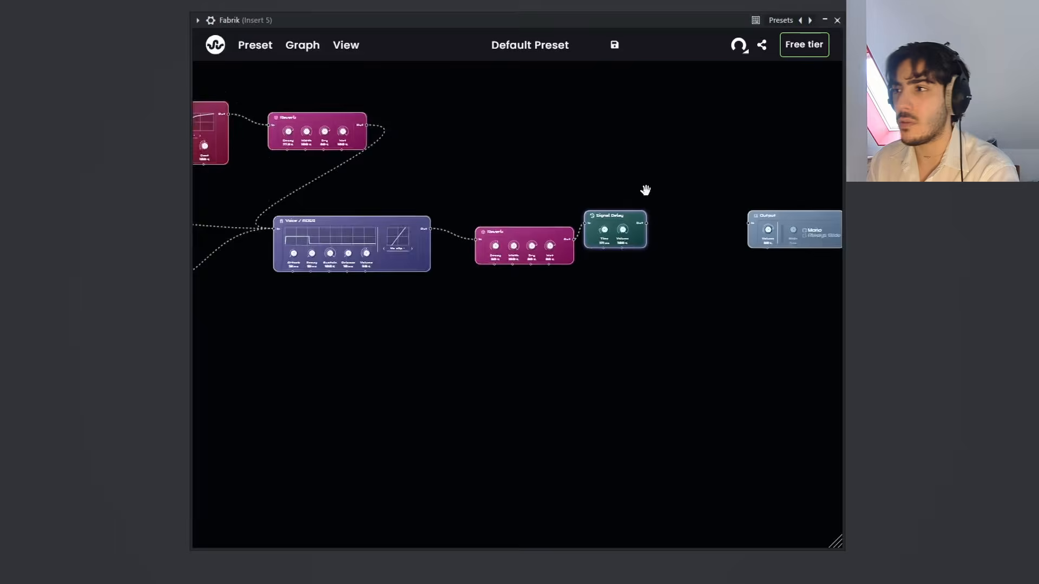
left_click_drag(645, 219, 369, 143)
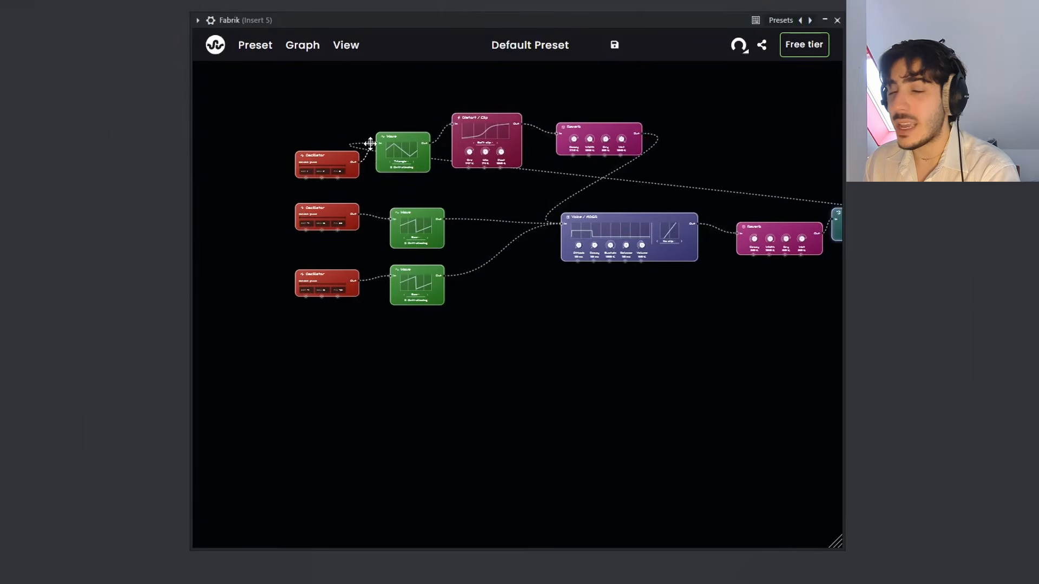
Step: Connect the second Reverb's output to the Output node's input
left_click_drag(725, 132, 575, 146)
scroll(669, 164, "up", 3)
left_click_drag(668, 164, 552, 95)
left_click_drag(531, 180, 525, 94)
left_click_drag(451, 214, 680, 193)
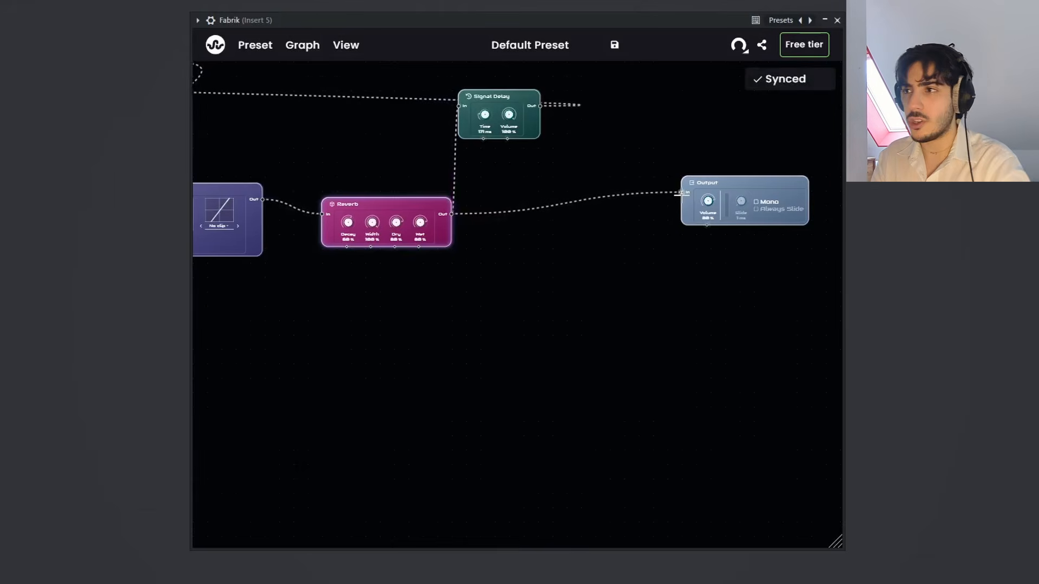
Step: Set the Signal Delay's Time to 83.8 ms and its Volume to 14.8%
scroll(557, 168, "up", 2)
scroll(557, 169, "up", 1)
left_click_drag(625, 161, 643, 226)
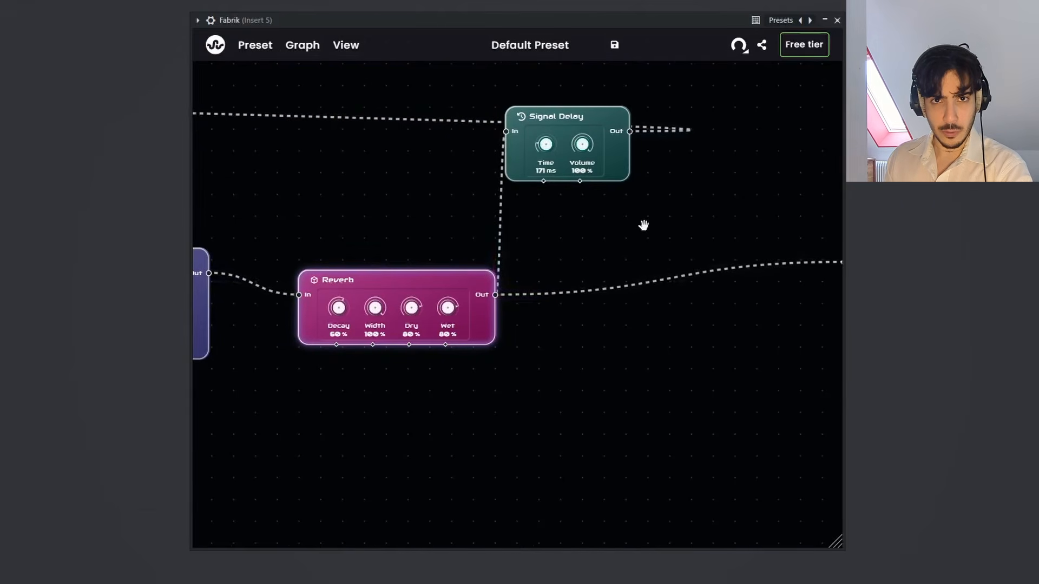
left_click_drag(581, 148, 584, 233)
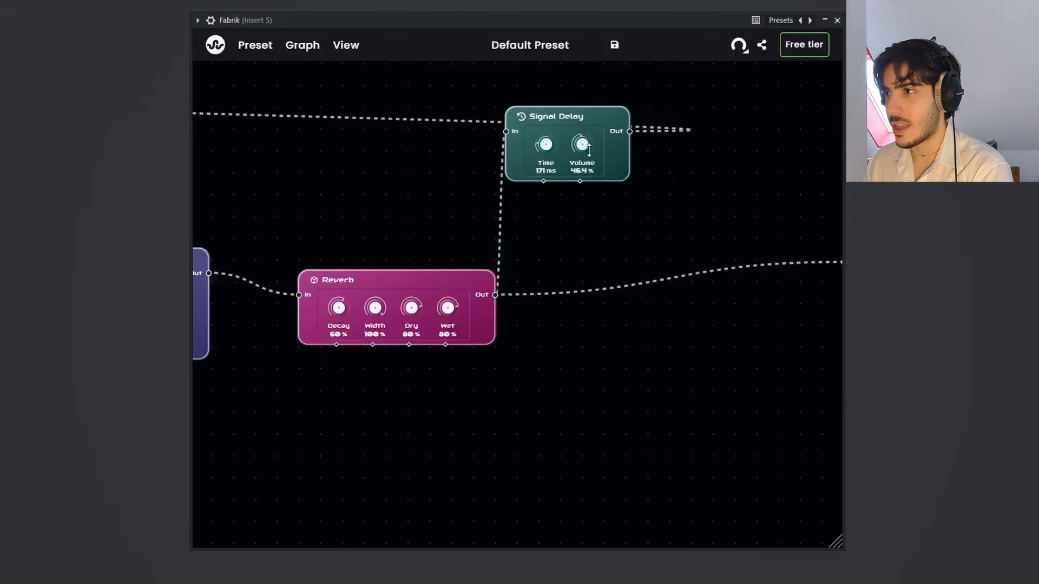
left_click_drag(547, 145, 580, 167)
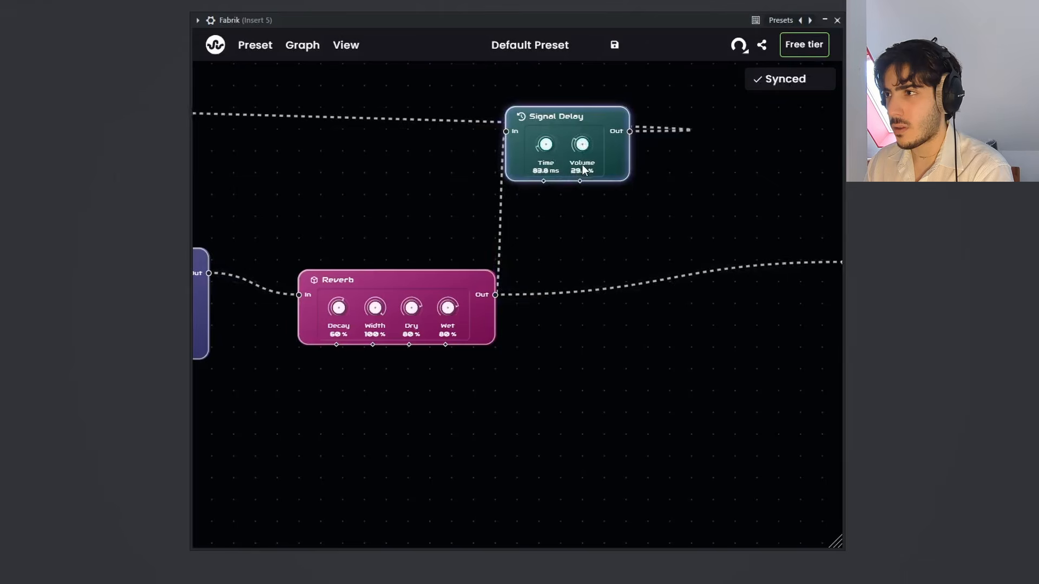
left_click_drag(583, 142, 583, 159)
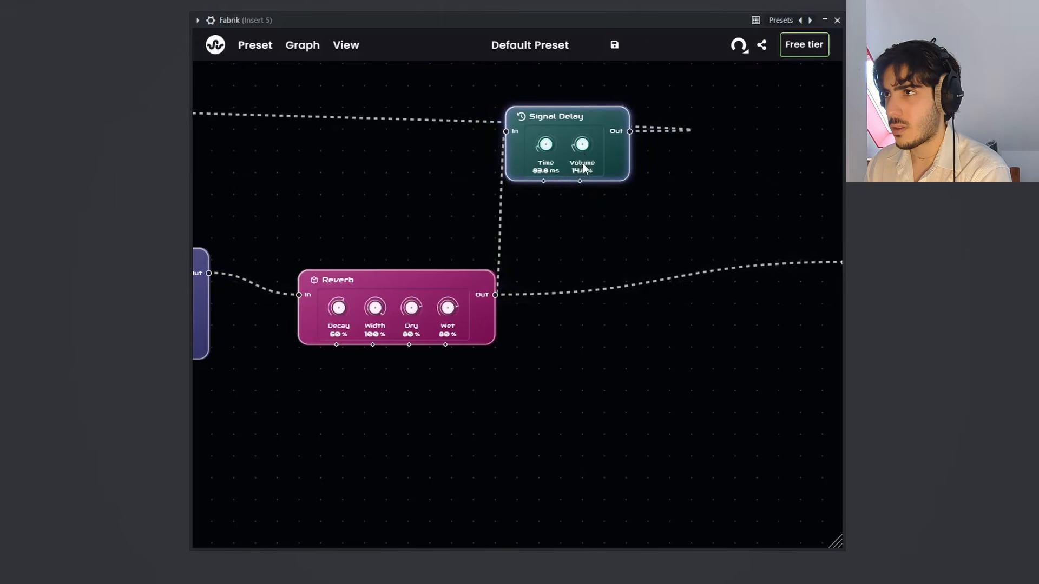
Step: Set the second Reverb's Wet level to 20.4% and its Decay to 0.8%
left_click_drag(626, 228, 708, 220)
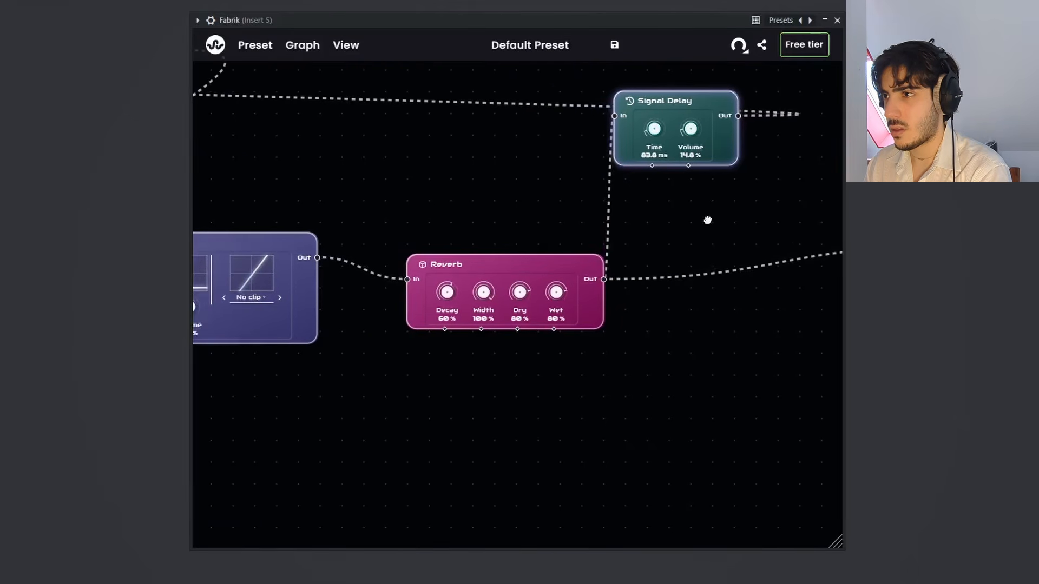
left_click_drag(562, 292, 557, 387)
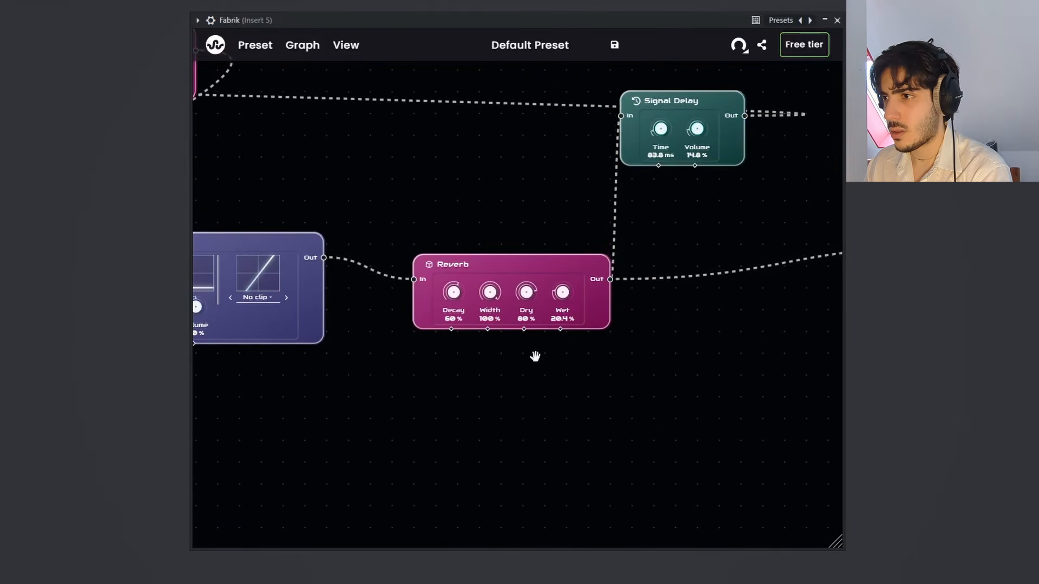
left_click_drag(453, 293, 452, 360)
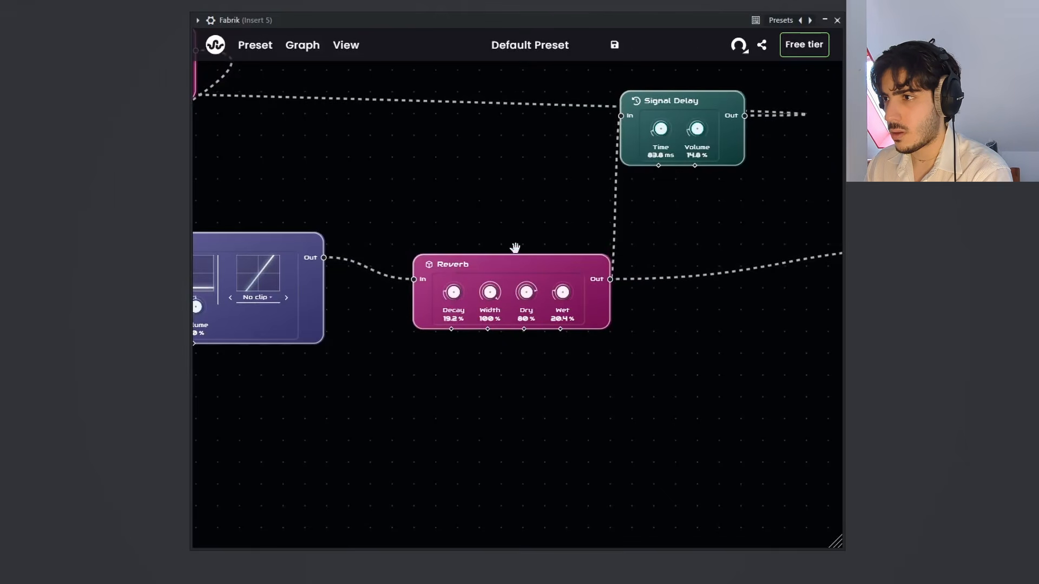
left_click_drag(454, 292, 452, 322)
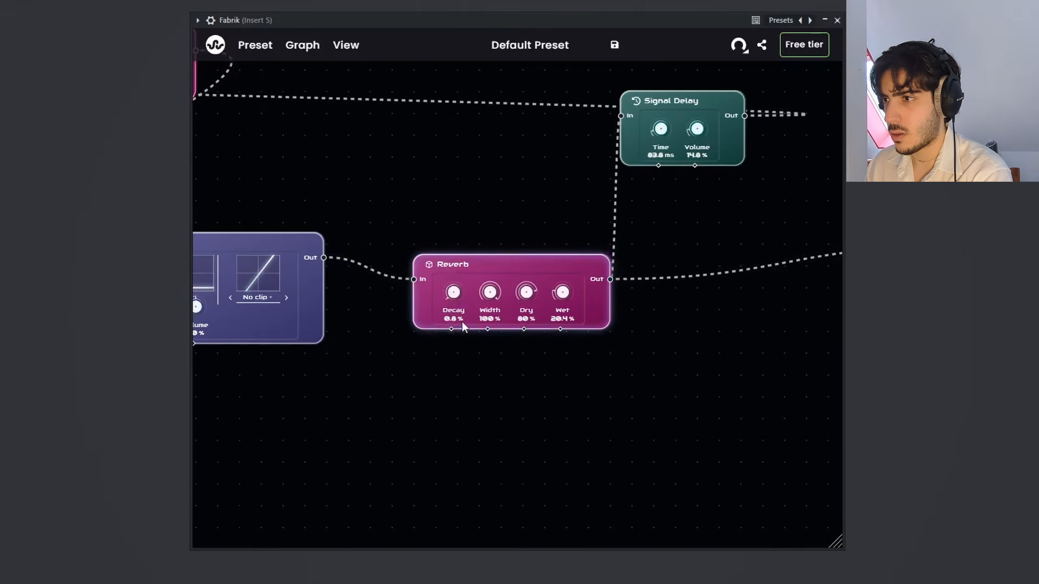
Step: Set the octave of both oscillators feeding the saw Waves to -2
left_click_drag(717, 246, 1022, 237)
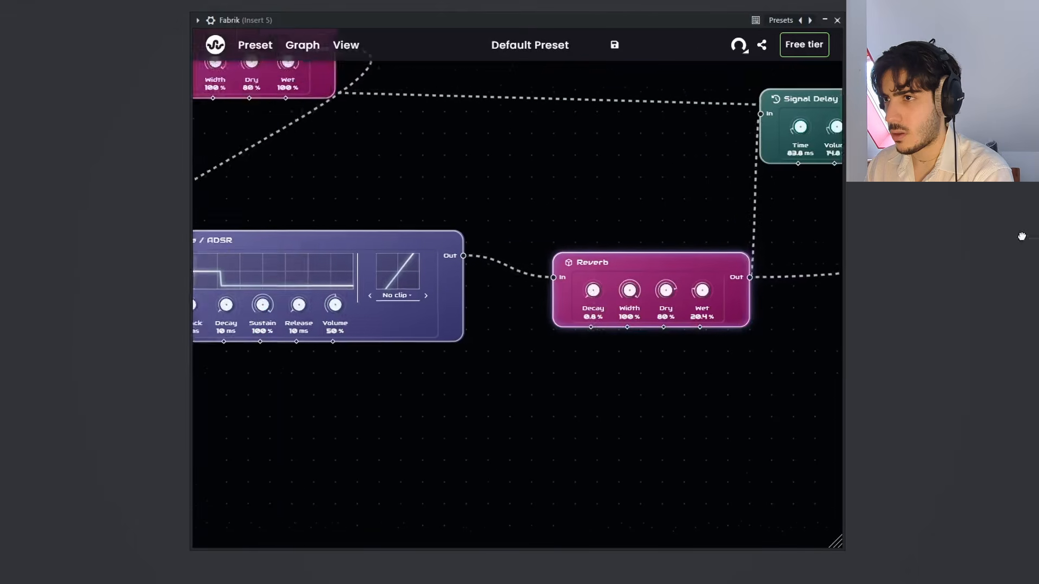
left_click_drag(588, 203, 875, 186)
left_click_drag(396, 220, 840, 305)
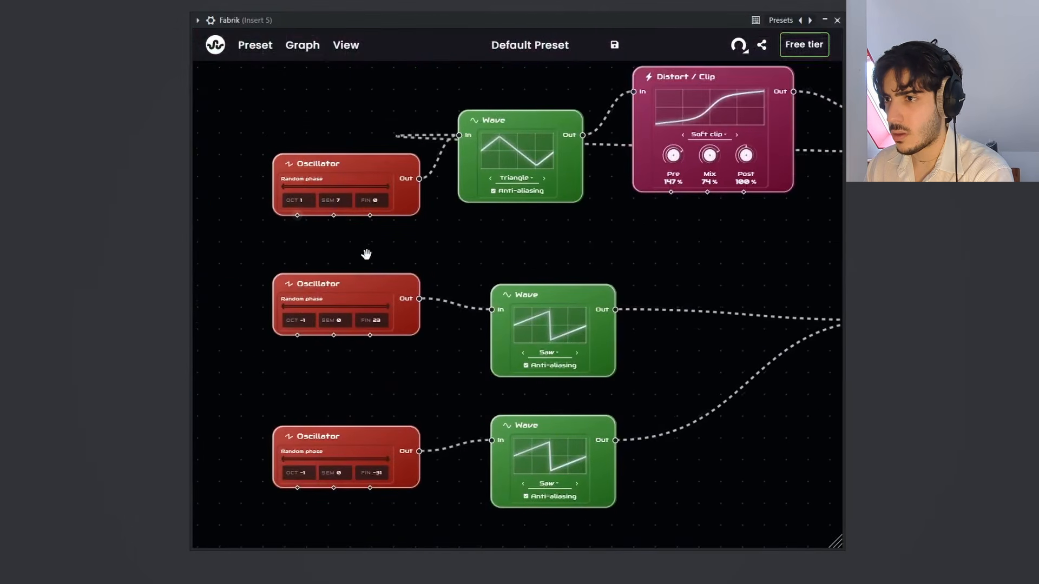
left_click_drag(367, 254, 398, 225)
left_click_drag(336, 290, 337, 304)
left_click_drag(340, 446, 340, 456)
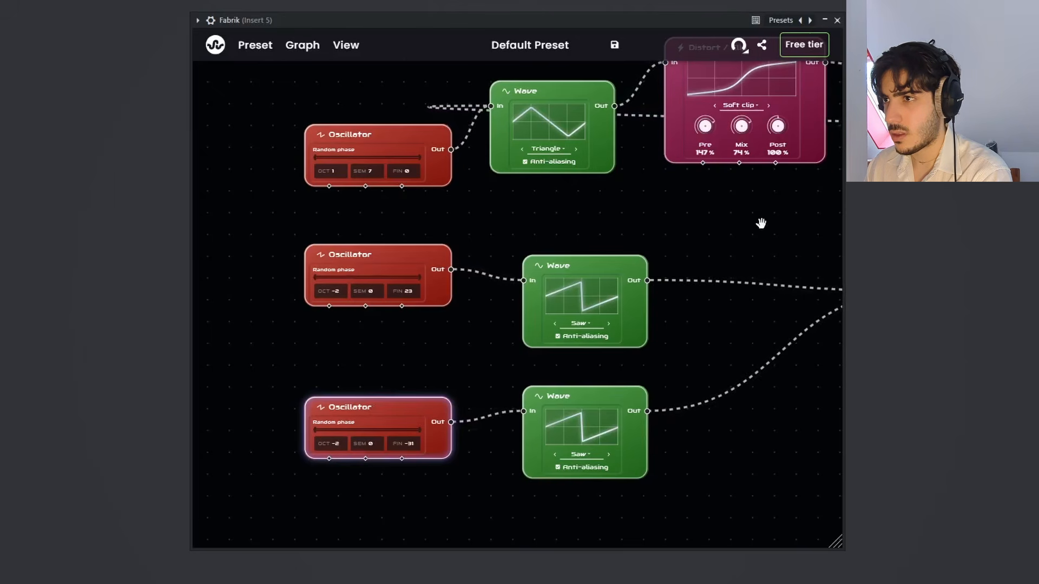
Step: Look over the whole node graph and check the preset browser, closing it again
left_click_drag(589, 224, 496, 237)
scroll(497, 237, "down", 5)
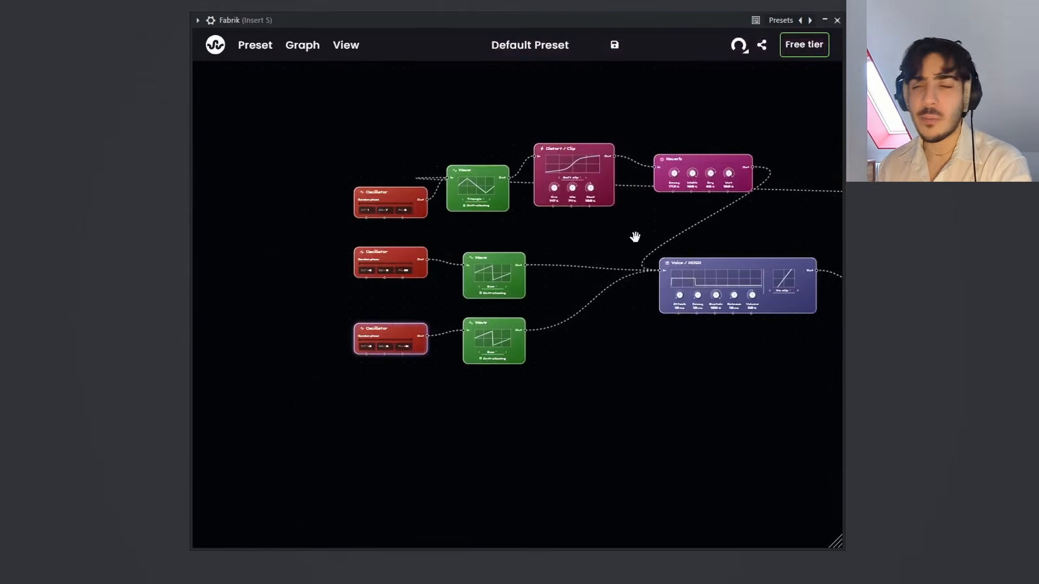
left_click_drag(640, 229, 482, 262)
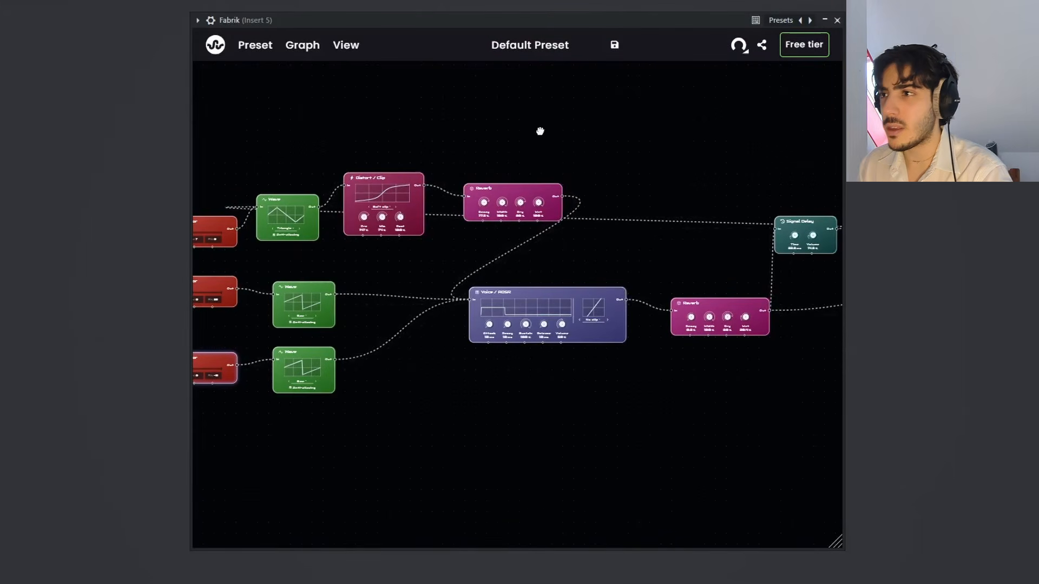
left_click_drag(540, 131, 543, 96)
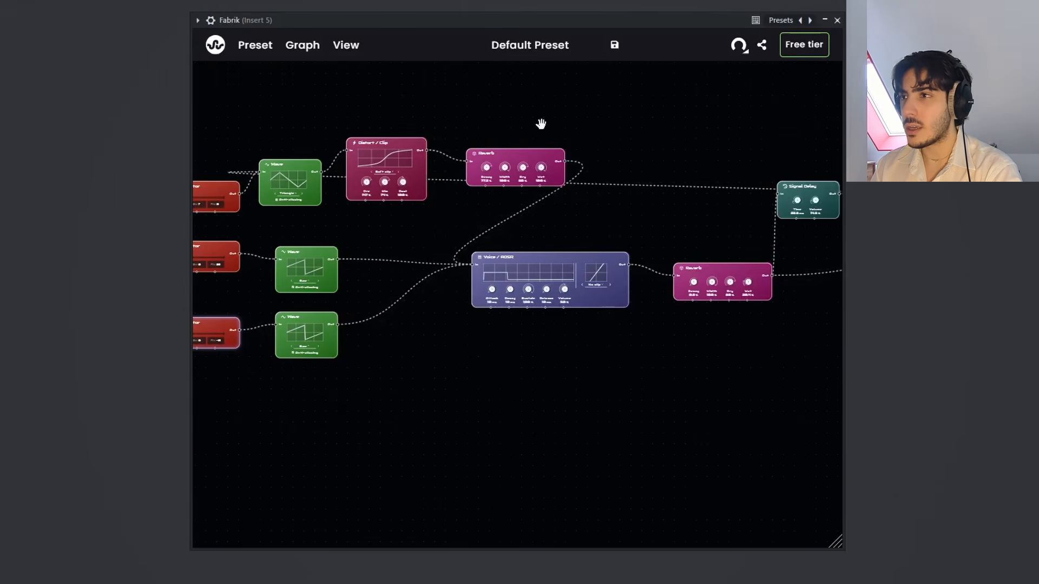
left_click_drag(541, 124, 545, 122)
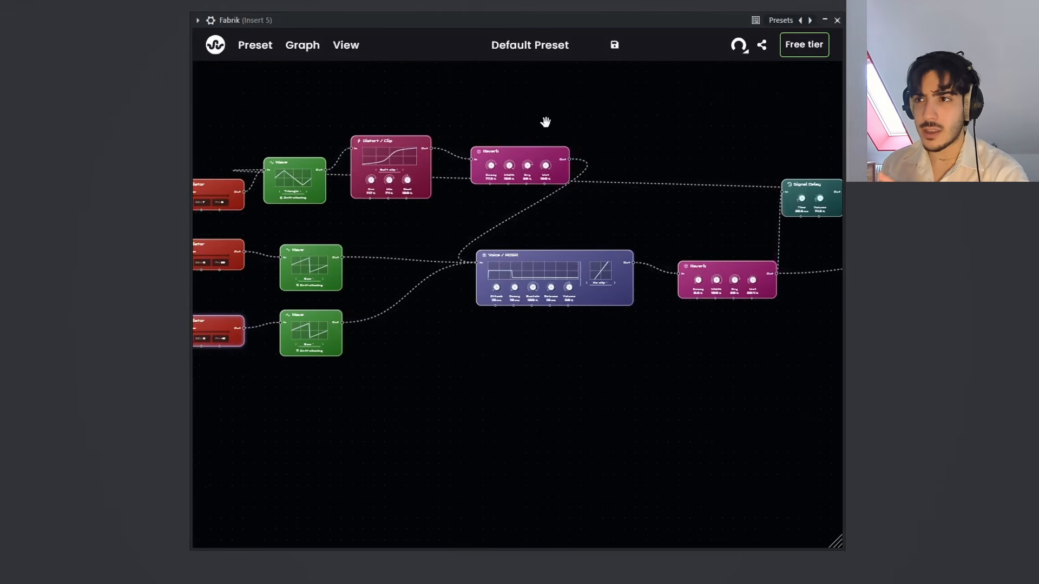
left_click_drag(573, 122, 595, 129)
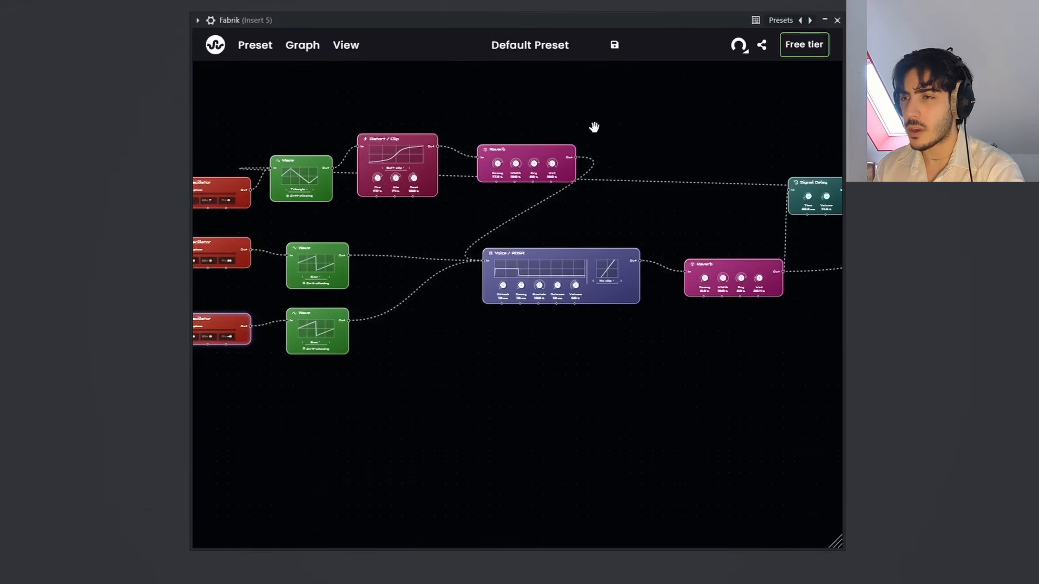
left_click(216, 47)
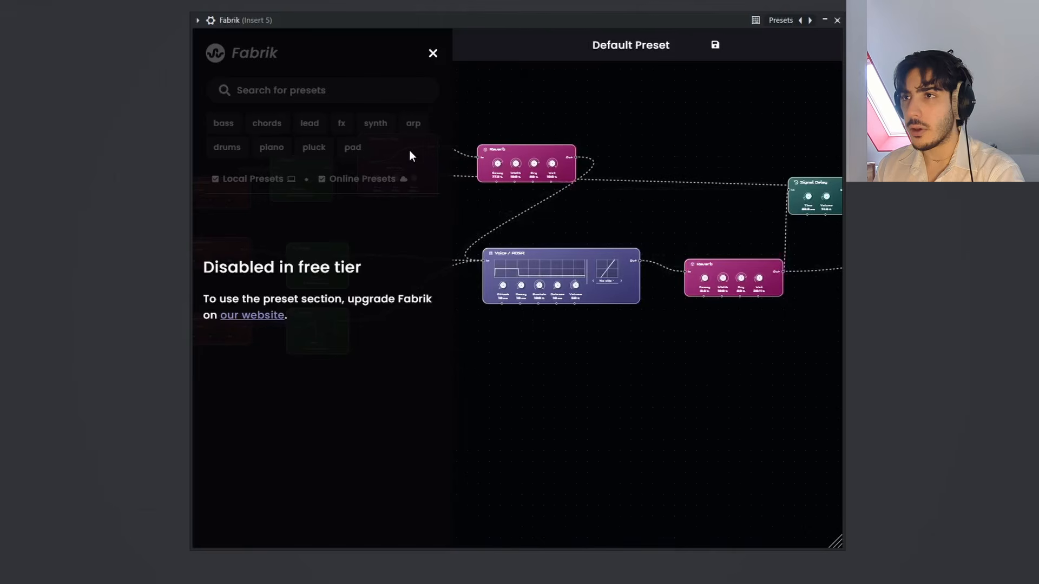
left_click(431, 59)
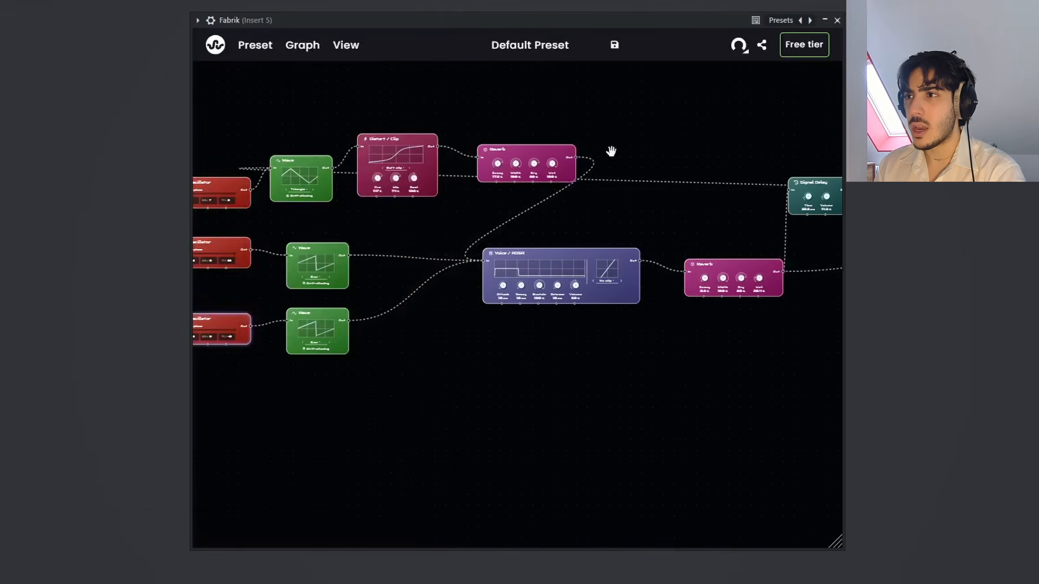
Step: Save the preset as "Triple Reese" with the author's name filled in and the file name "triplereese"
left_click(613, 48)
left_click_drag(398, 214, 87, 206)
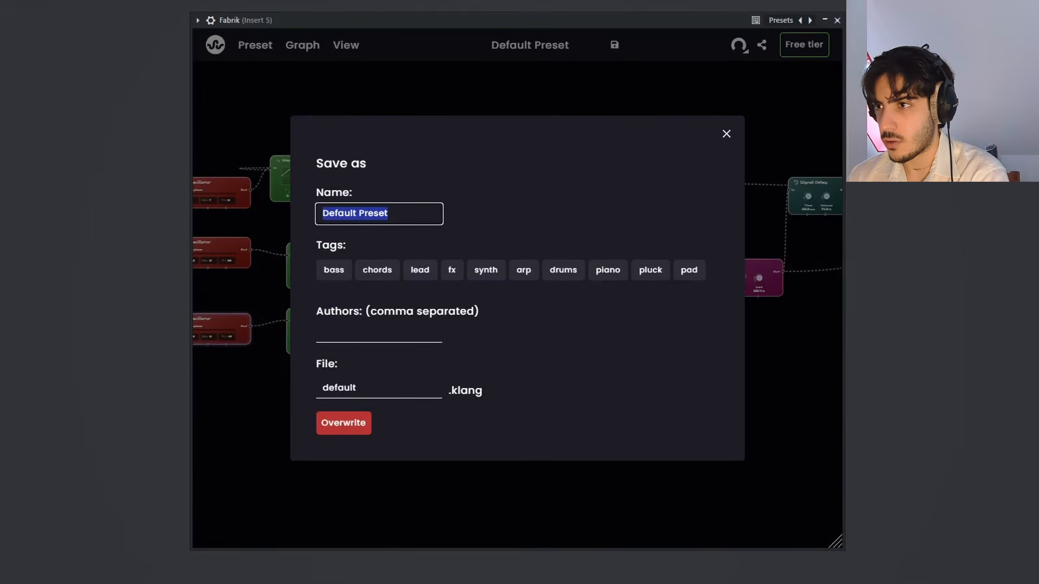
type("Triple Reese")
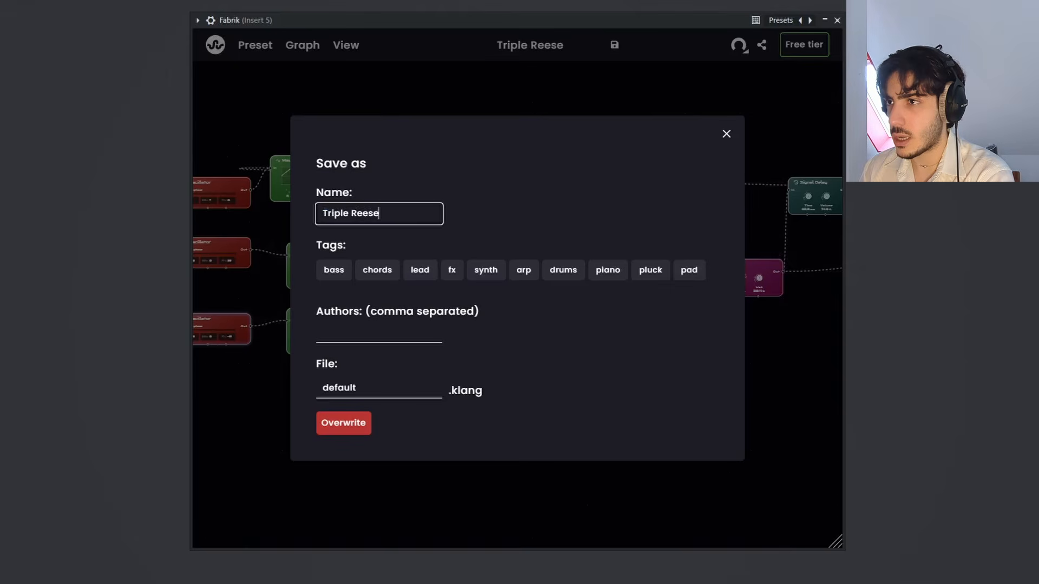
left_click(327, 334)
type("Mad Miguel")
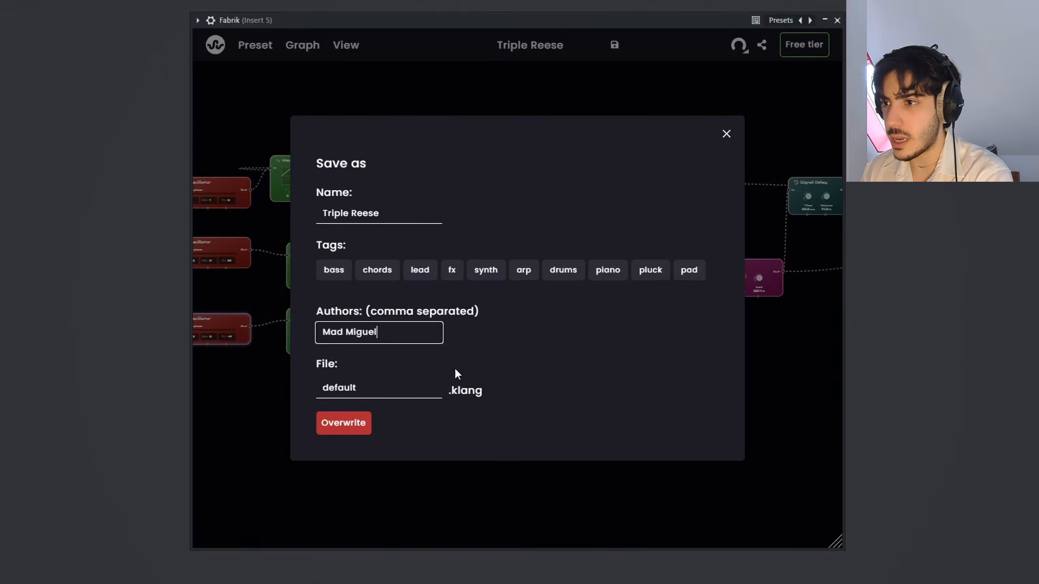
left_click_drag(406, 387, 194, 404)
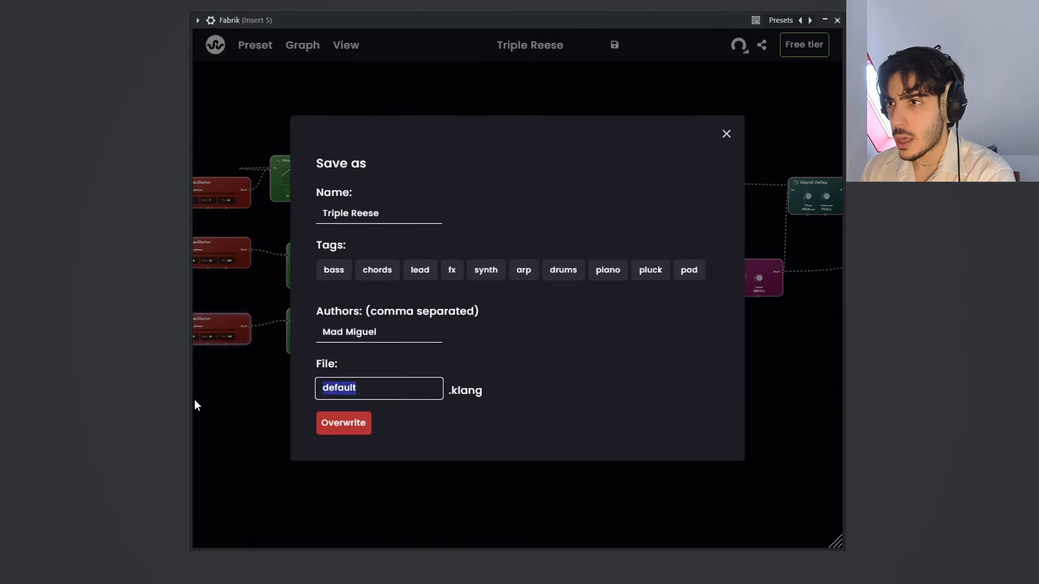
type("triplereese")
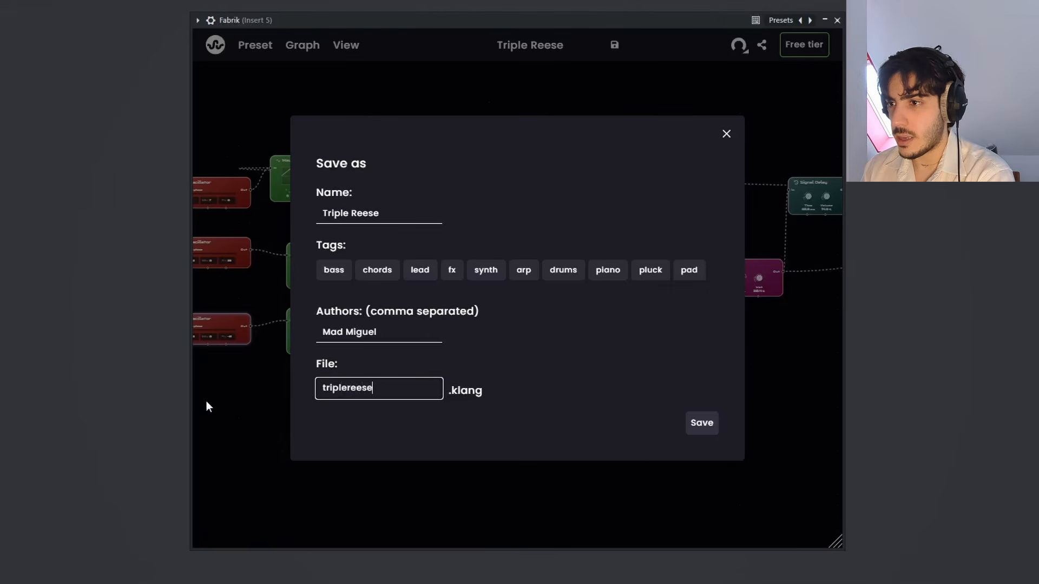
left_click(691, 429)
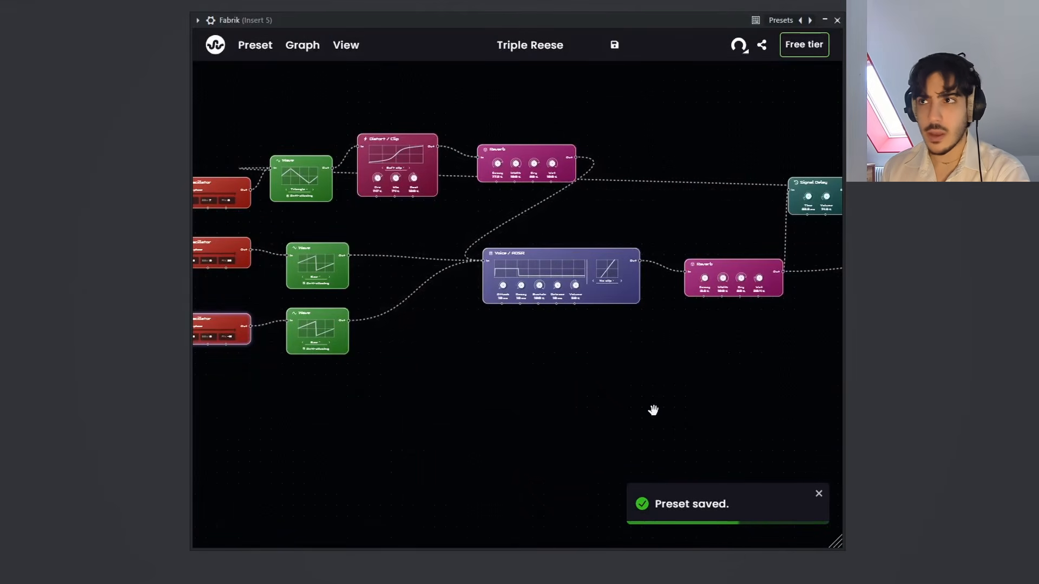
left_click(198, 20)
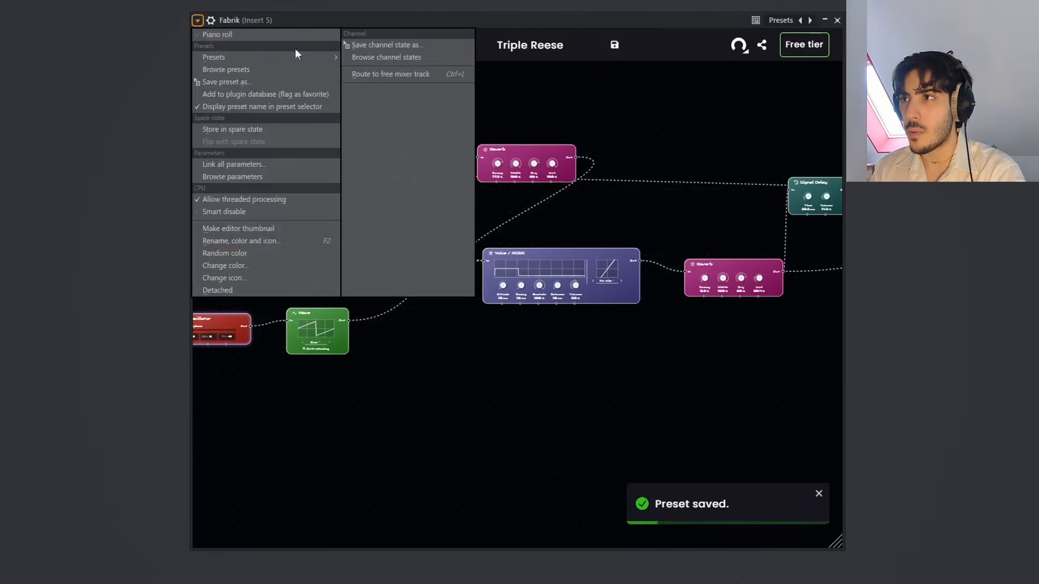
left_click(545, 53)
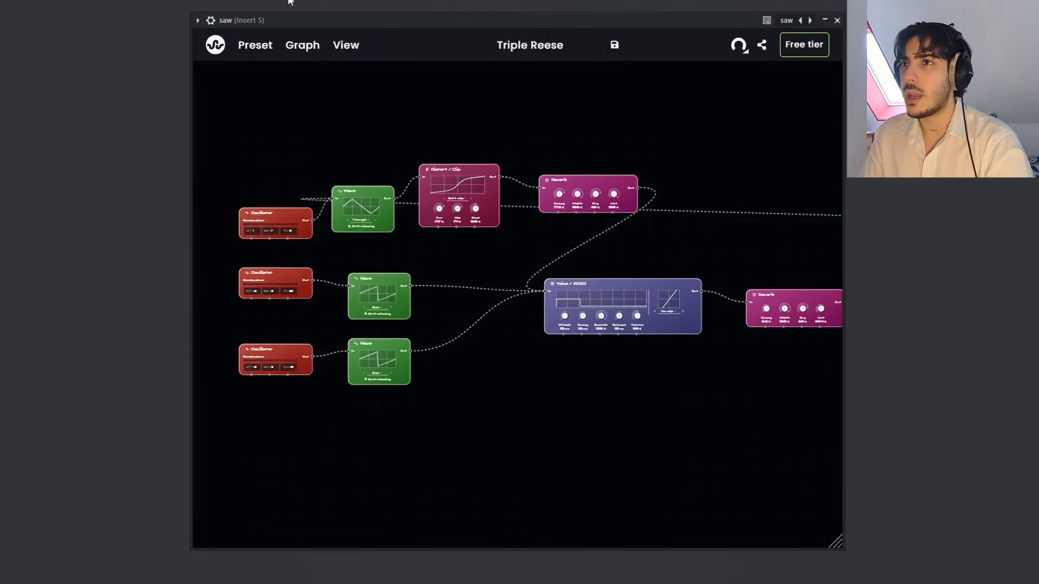
Step: Save the FL Studio project as "free tier example" in the IMG Projects folder
left_click(9, 11)
left_click(30, 57)
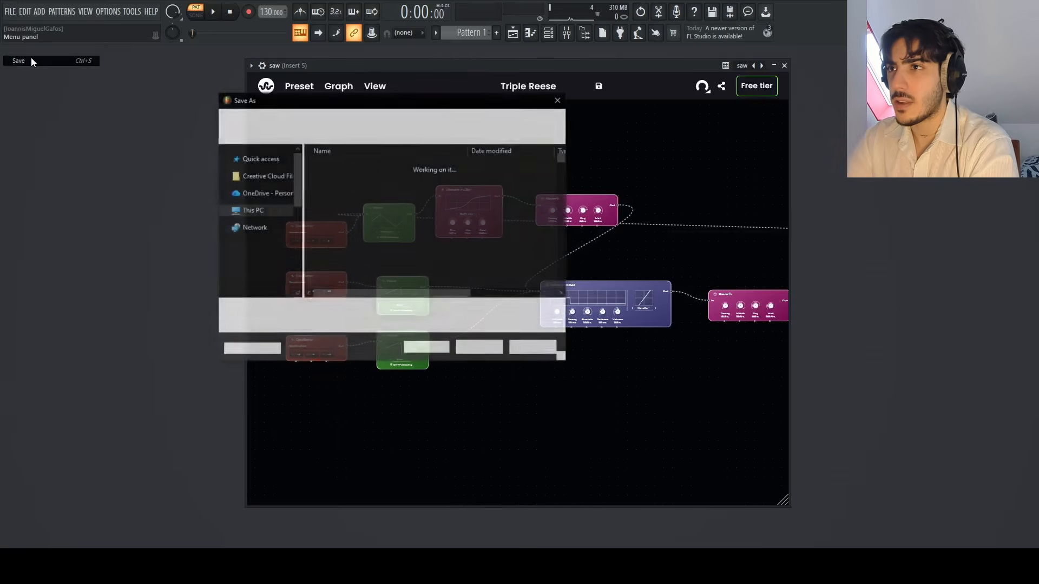
type("fre")
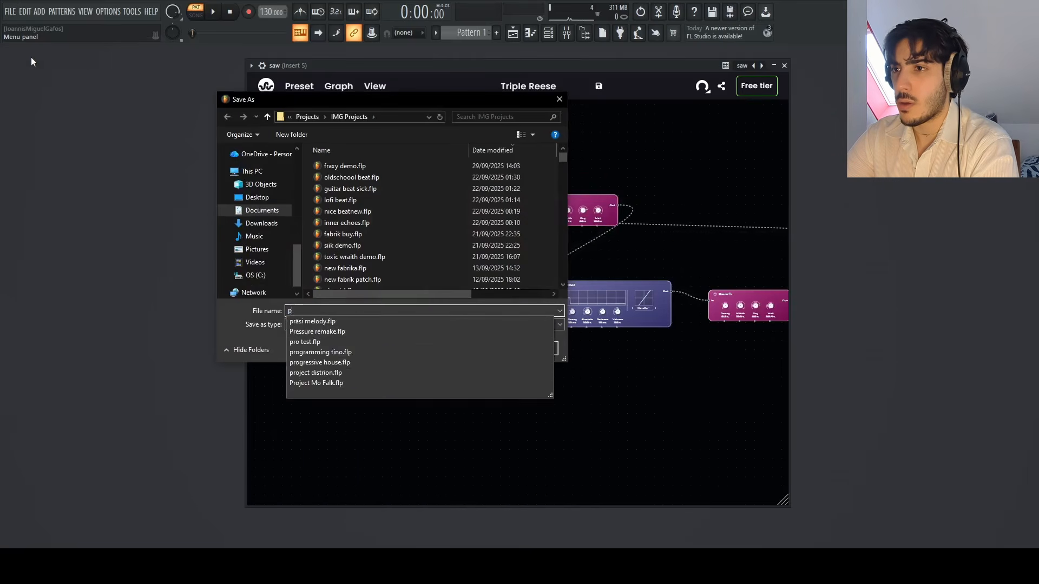
type("e tier ex")
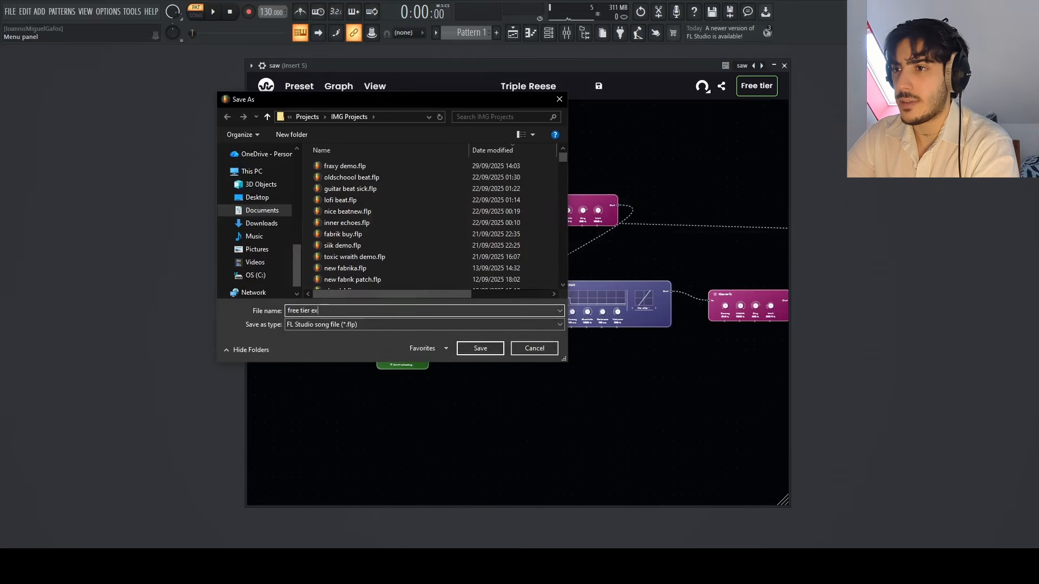
type("xample")
key("Return")
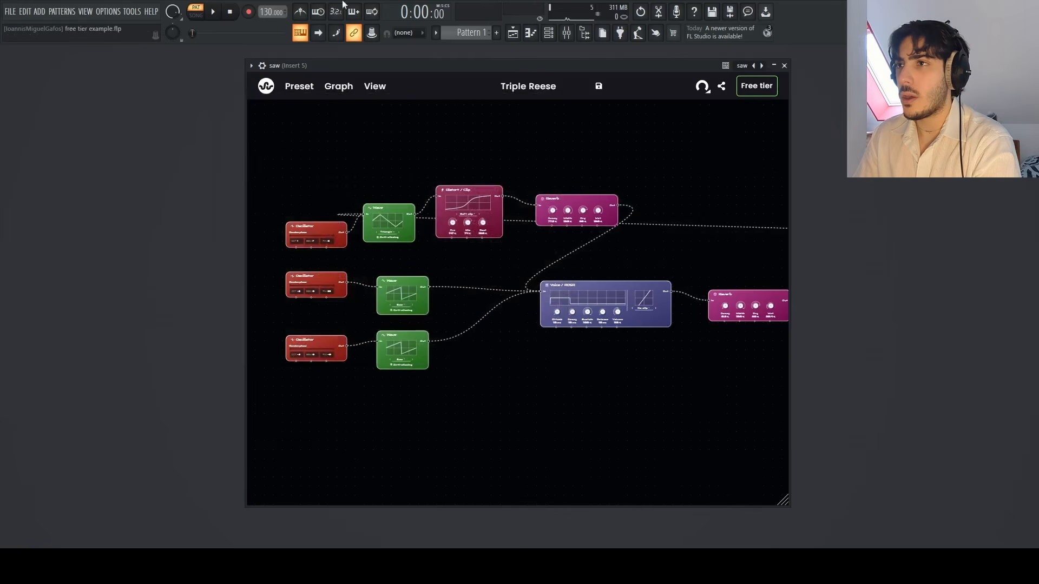
Step: Reopen the saved "free tier example" project in FL Studio
left_click(9, 11)
left_click(20, 46)
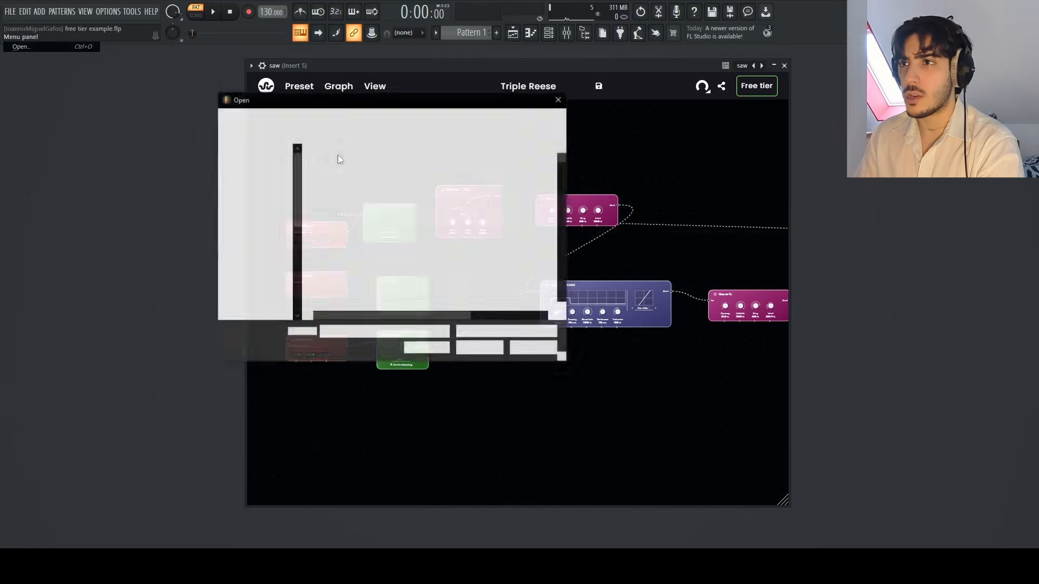
double_click(388, 167)
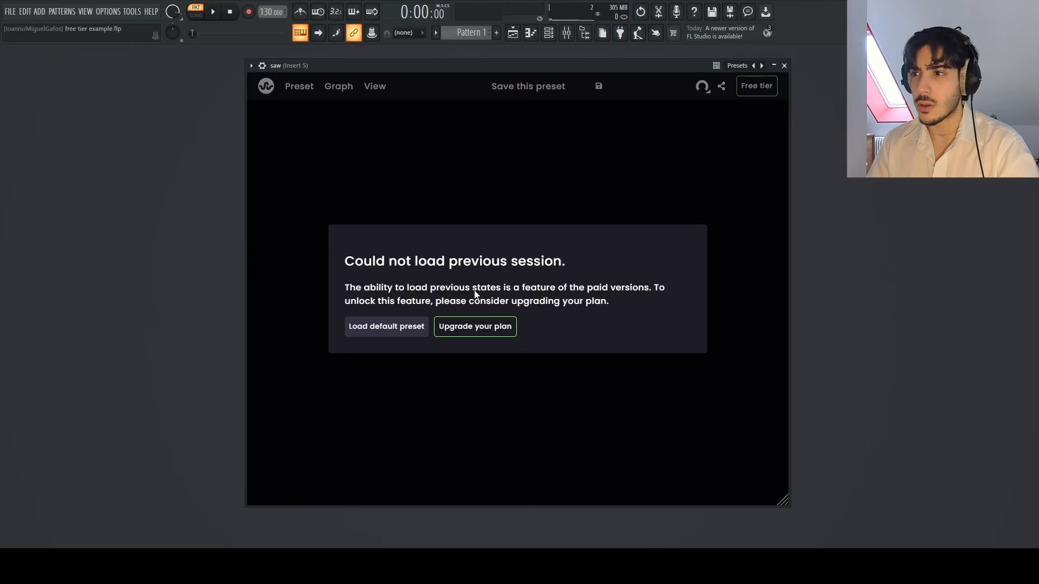
Step: Load Fabrik's default preset and open the license key window
left_click(387, 326)
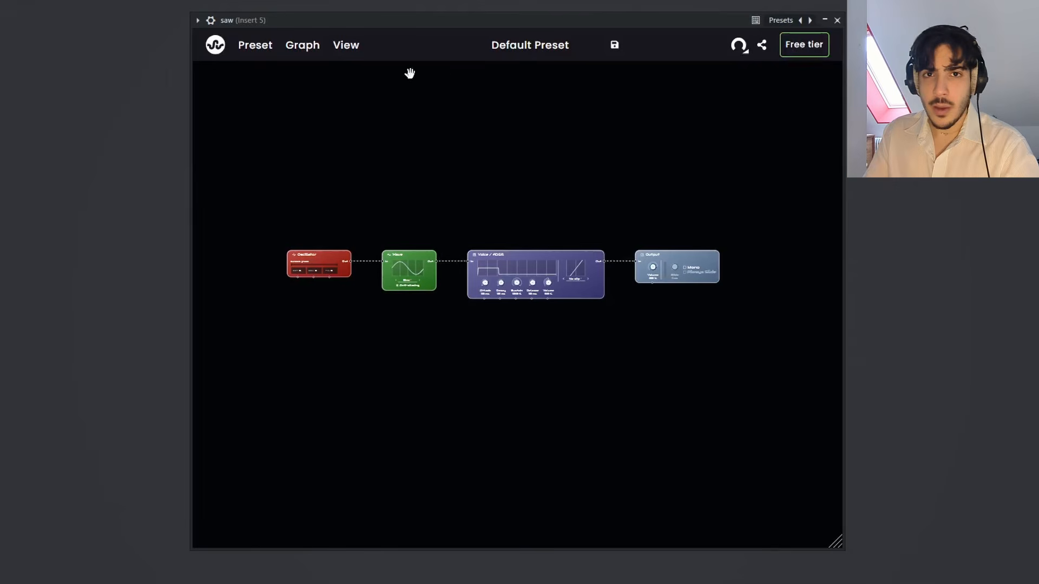
left_click(811, 52)
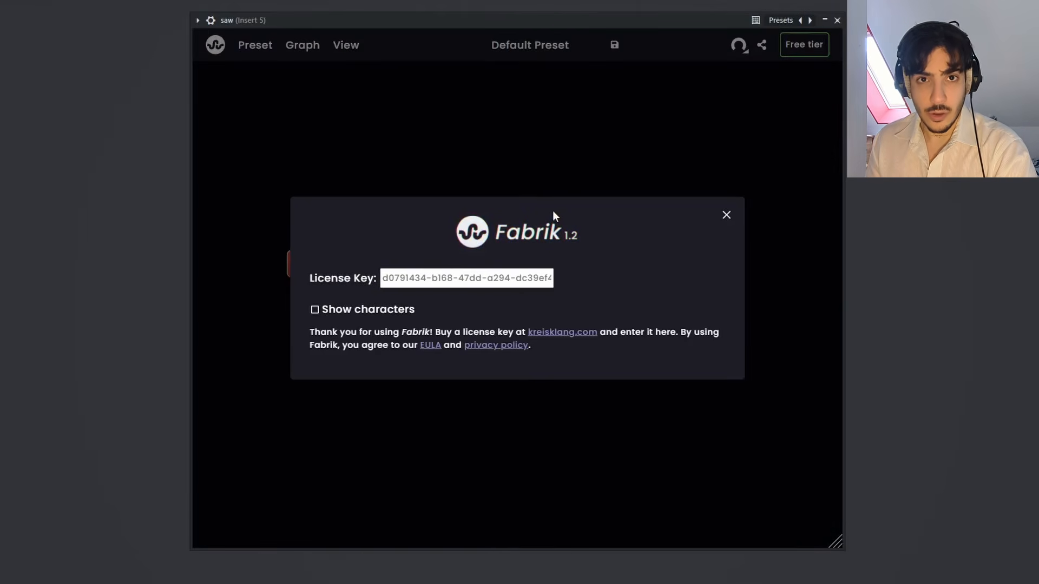
Step: Enter the license key in the Fabrik license window to unlock the full version
left_click(418, 282)
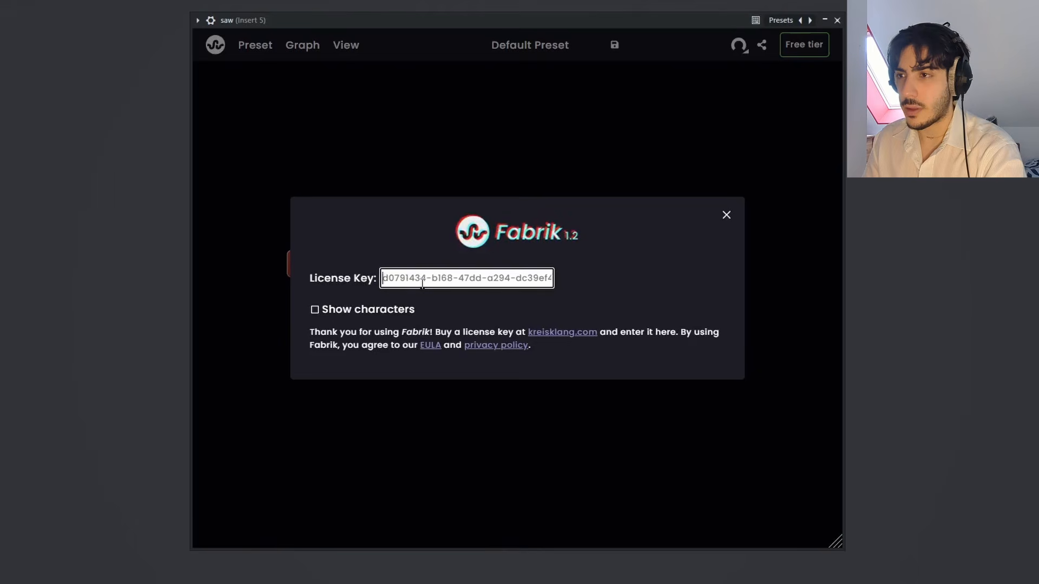
key("ctrl+v")
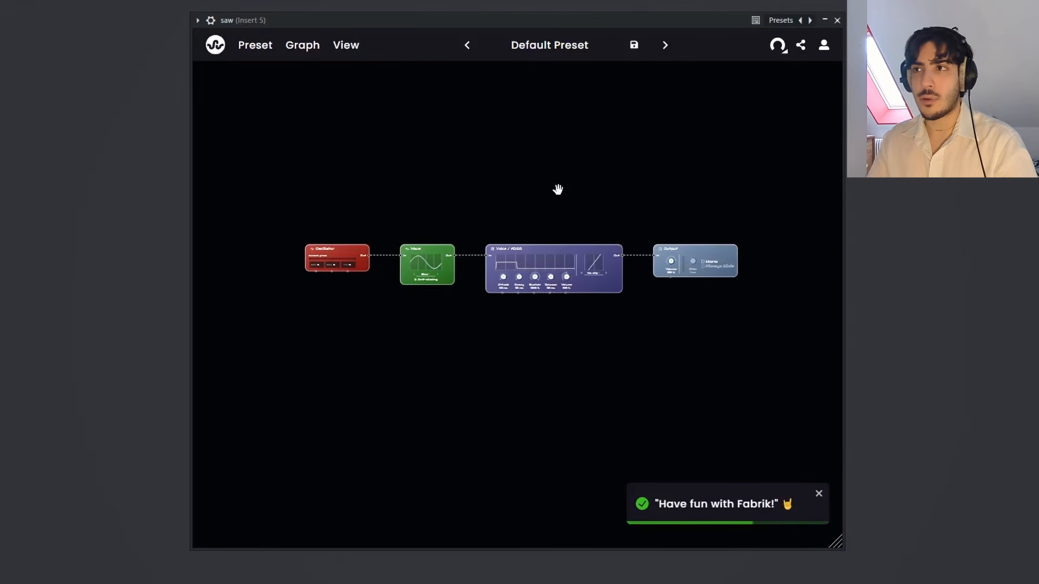
Step: Browse the preset library and load the online preset "acid groove"
left_click(220, 48)
scroll(288, 238, "down", 5)
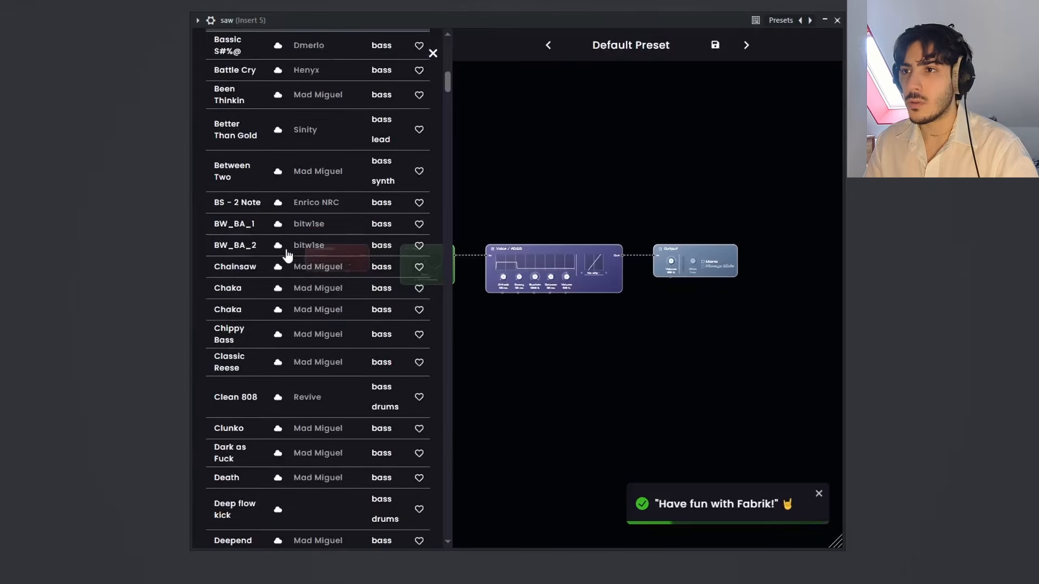
scroll(288, 254, "down", 20)
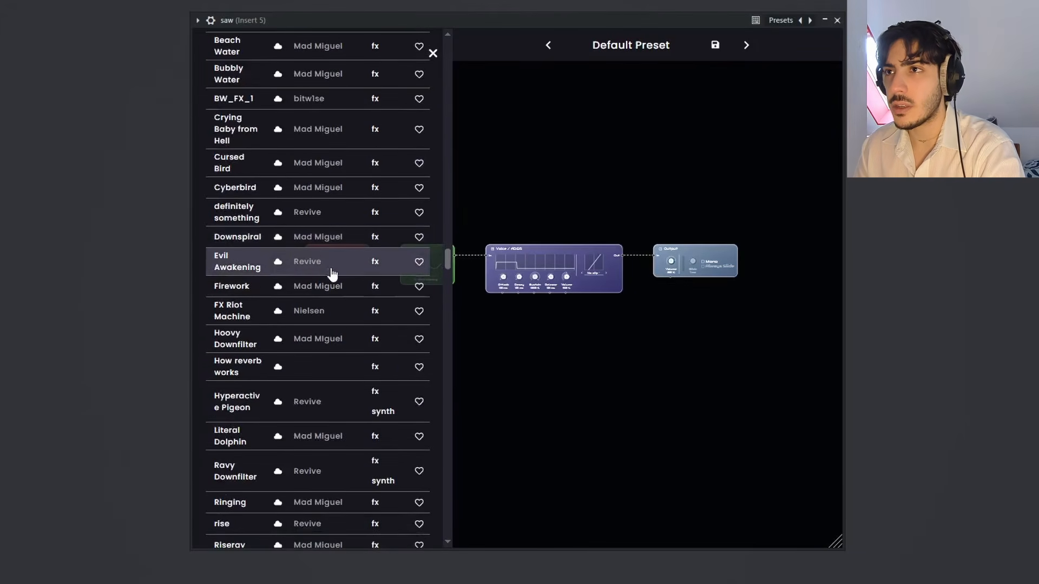
scroll(331, 275, "up", 20)
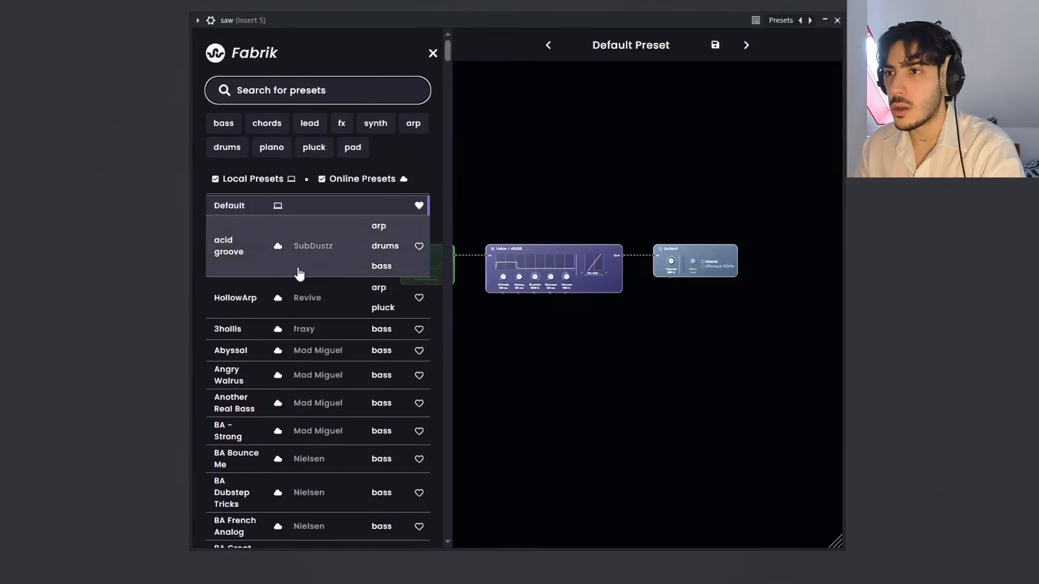
left_click(234, 267)
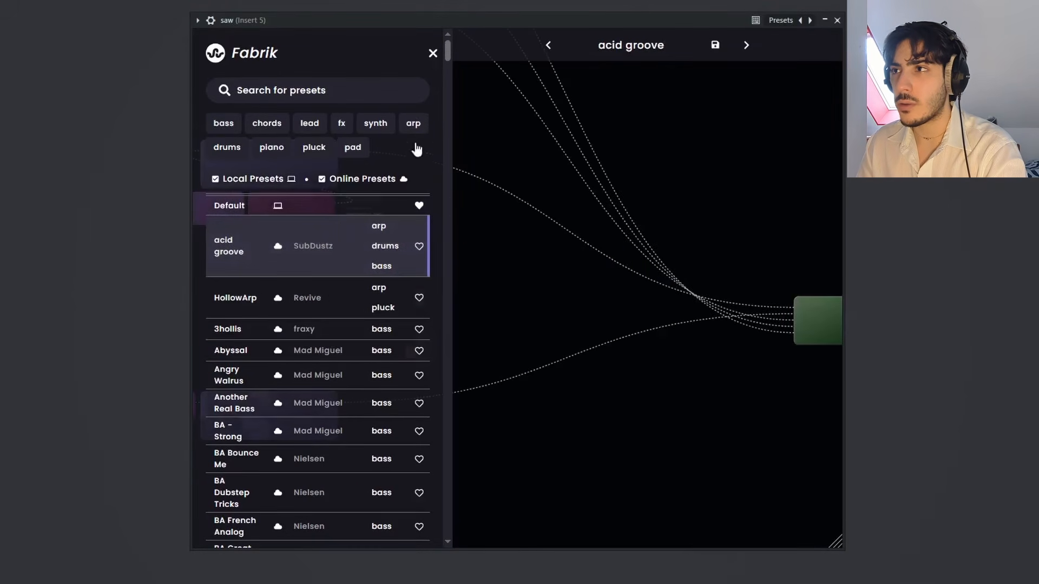
left_click(433, 54)
Step: Bend the curve of the LFO labelled "global" downward and upward, and reset it to a straight line
scroll(591, 127, "up", 3)
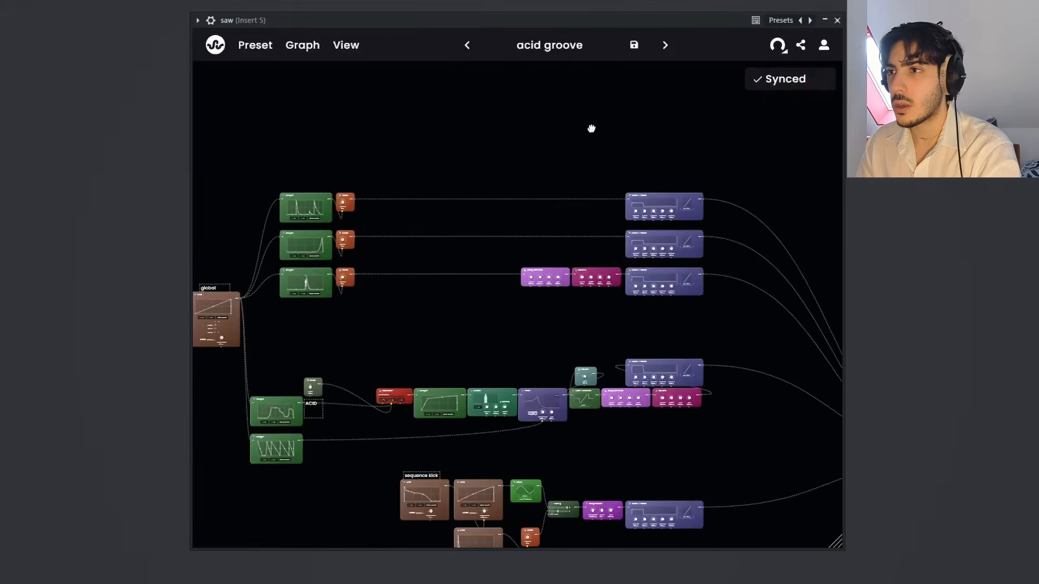
scroll(474, 133, "up", 3)
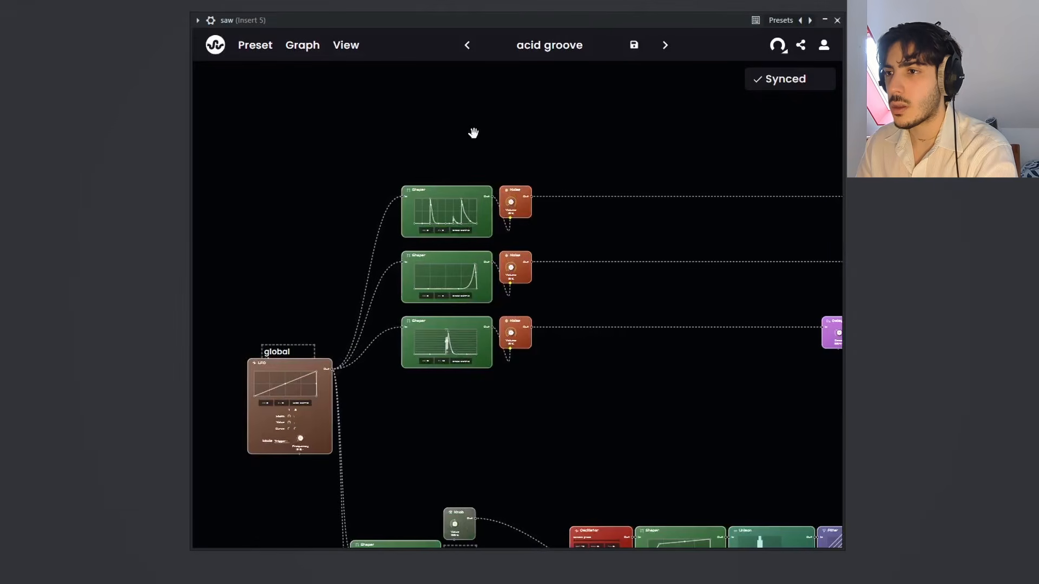
left_click_drag(413, 132, 480, 84)
left_click_drag(490, 366, 570, 336)
scroll(548, 350, "up", 3)
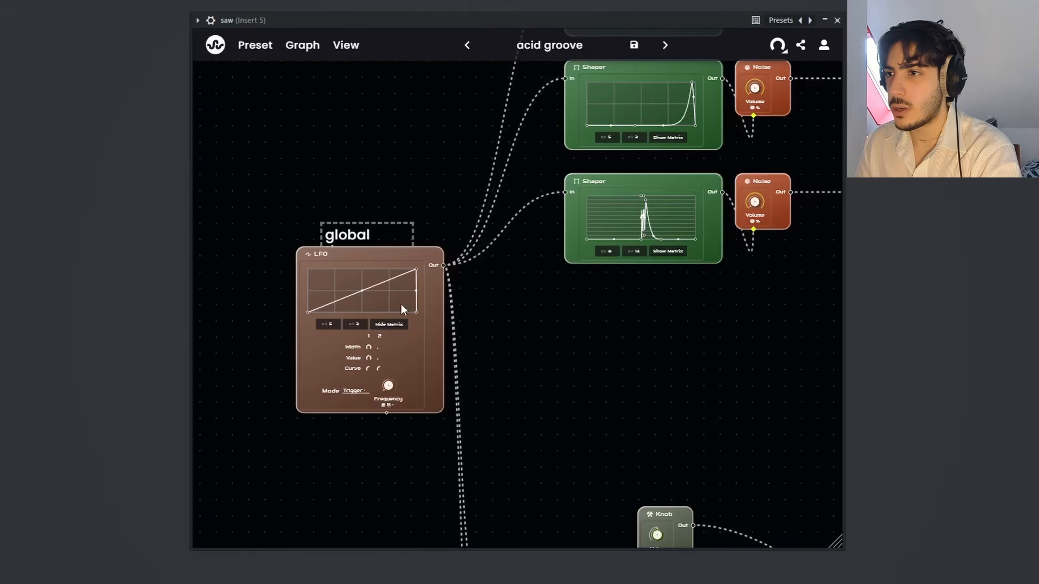
left_click_drag(362, 291, 370, 312)
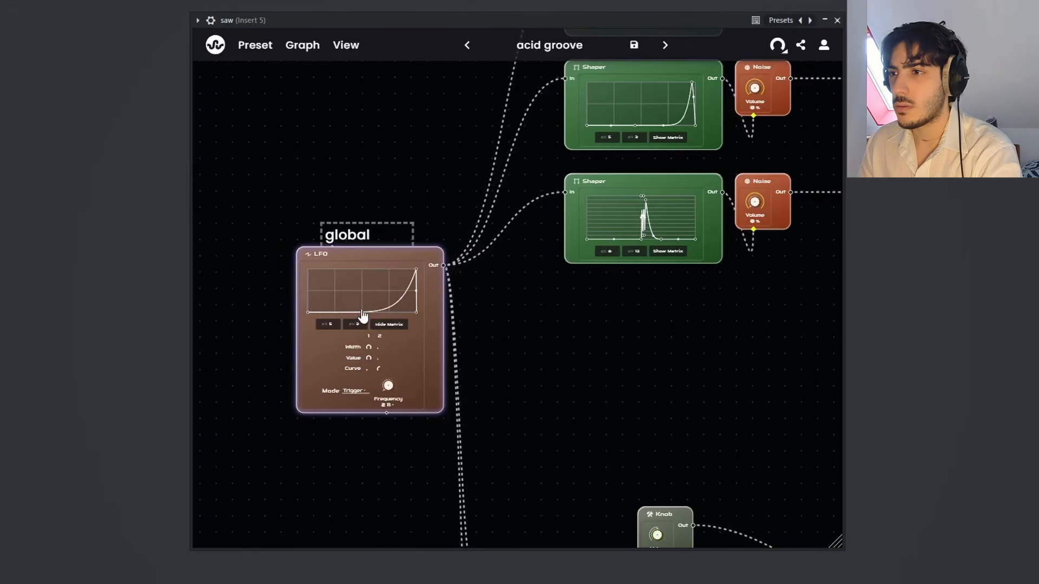
left_click_drag(361, 309, 361, 281)
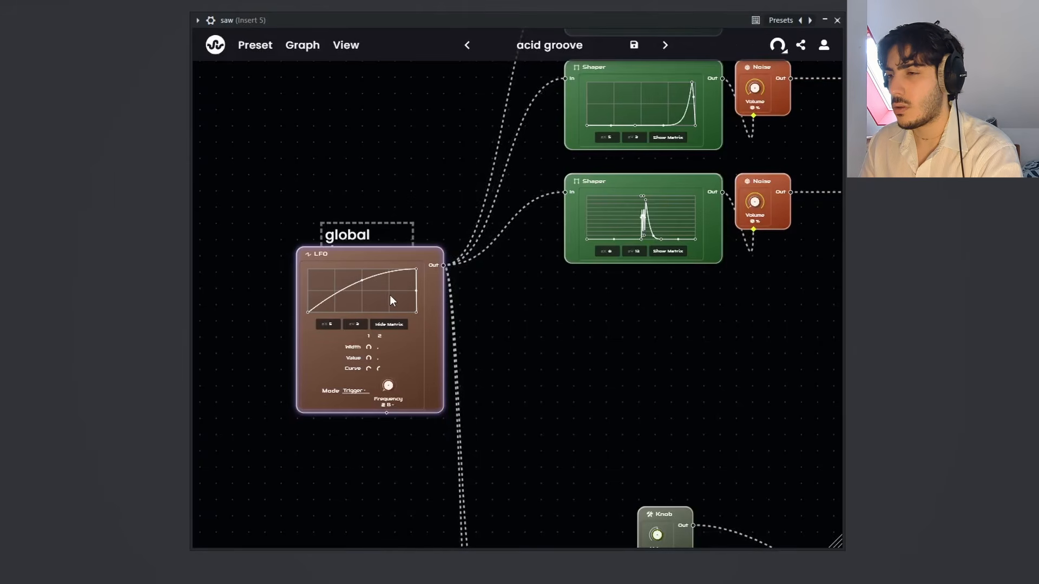
double_click(362, 280)
Step: Filter the preset library by the pluck tag and load the preset "Digitale Glocke"
left_click(215, 47)
scroll(270, 243, "down", 15)
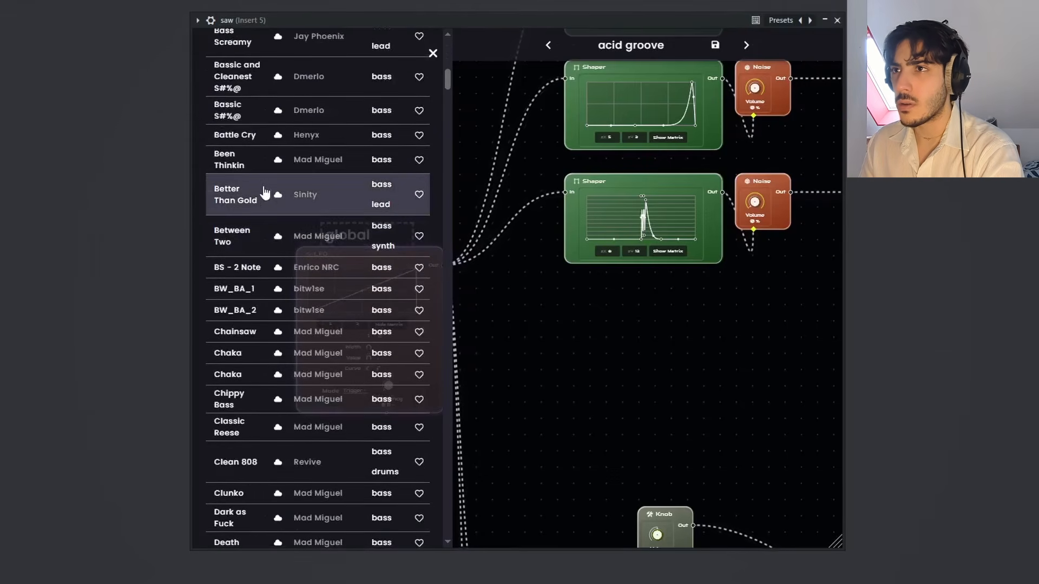
scroll(265, 195, "up", 15)
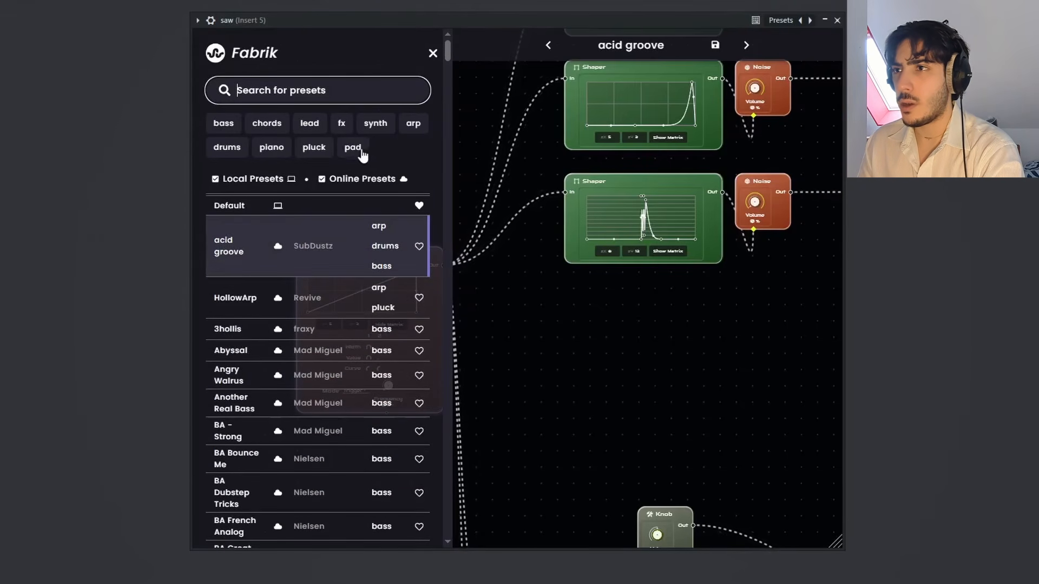
left_click(312, 150)
scroll(308, 286, "down", 5)
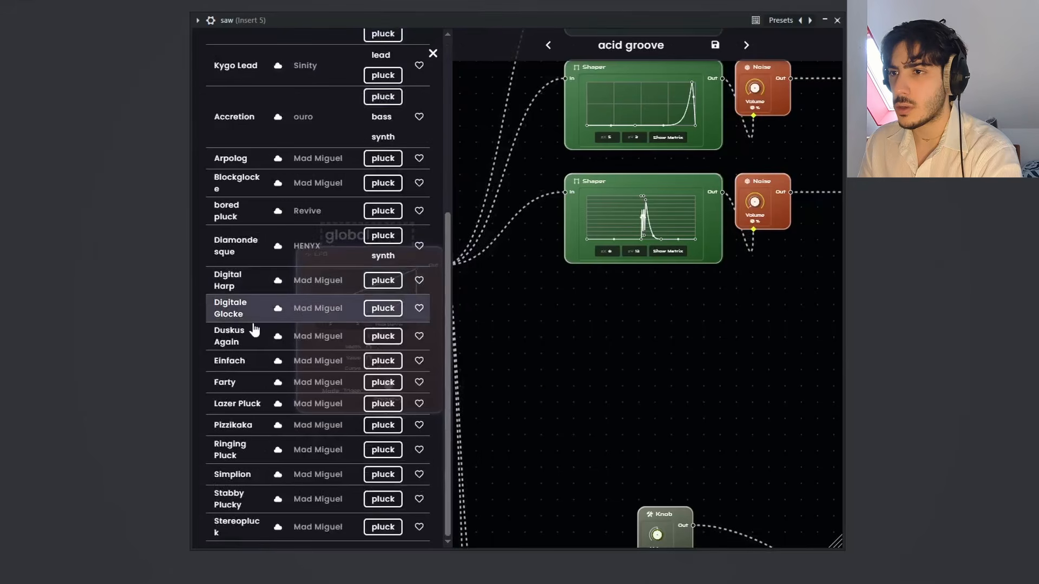
left_click(432, 54)
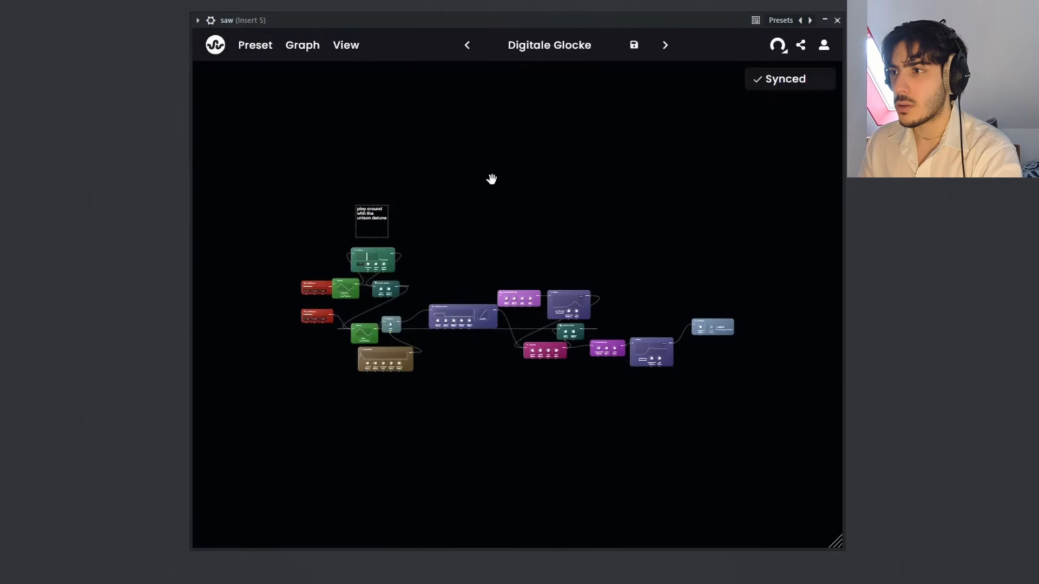
left_click_drag(489, 182, 491, 170)
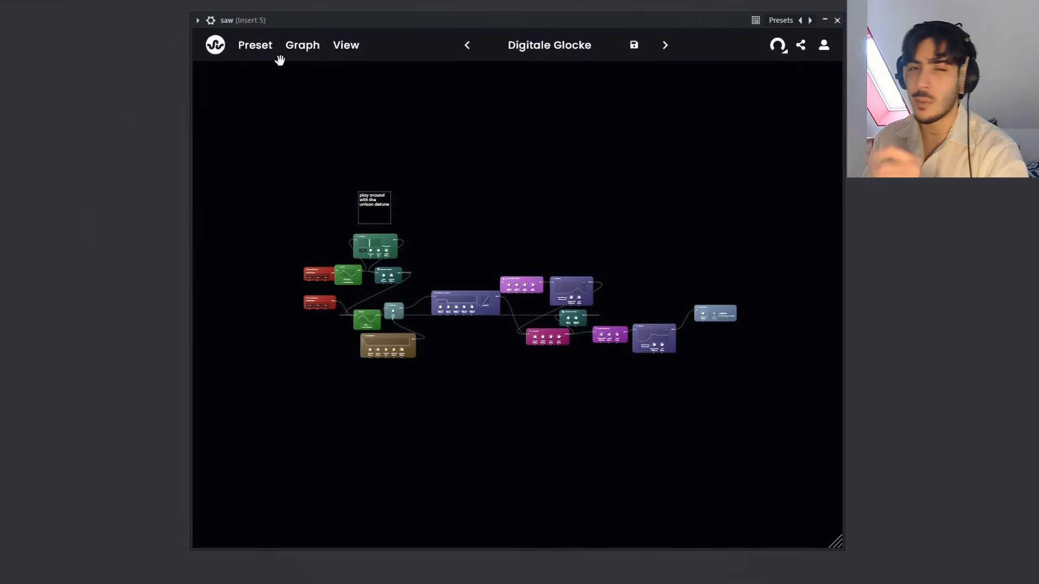
Step: Load the preset "Simplion" from the pluck presets in the library
left_click(216, 46)
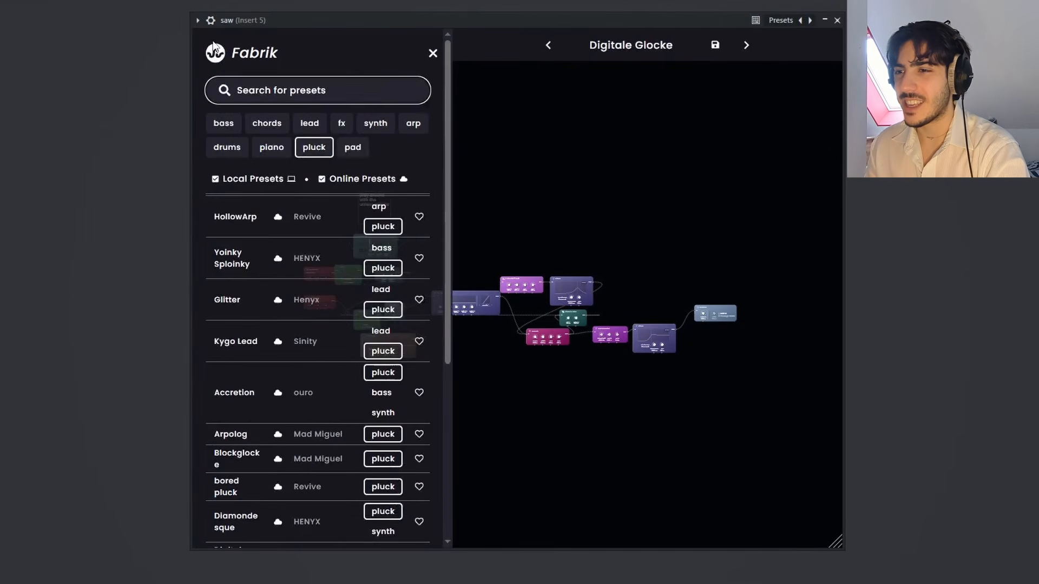
scroll(278, 319, "down", 5)
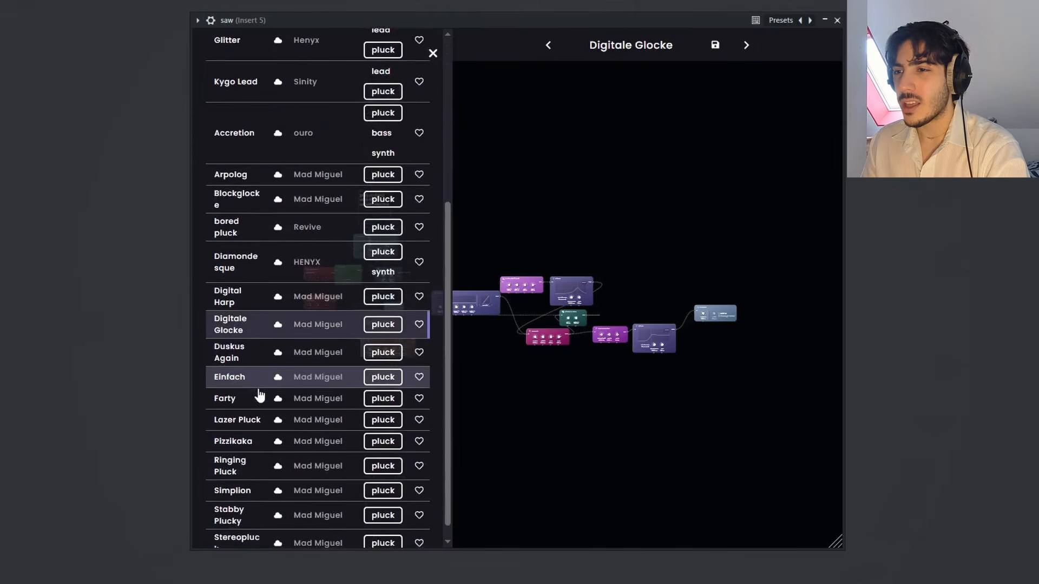
left_click(238, 475)
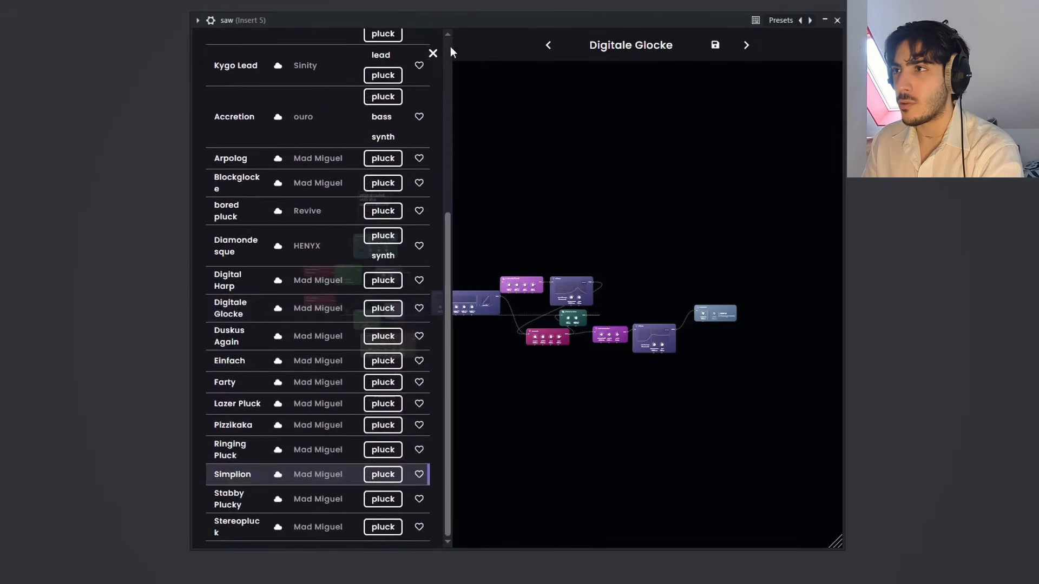
left_click(433, 54)
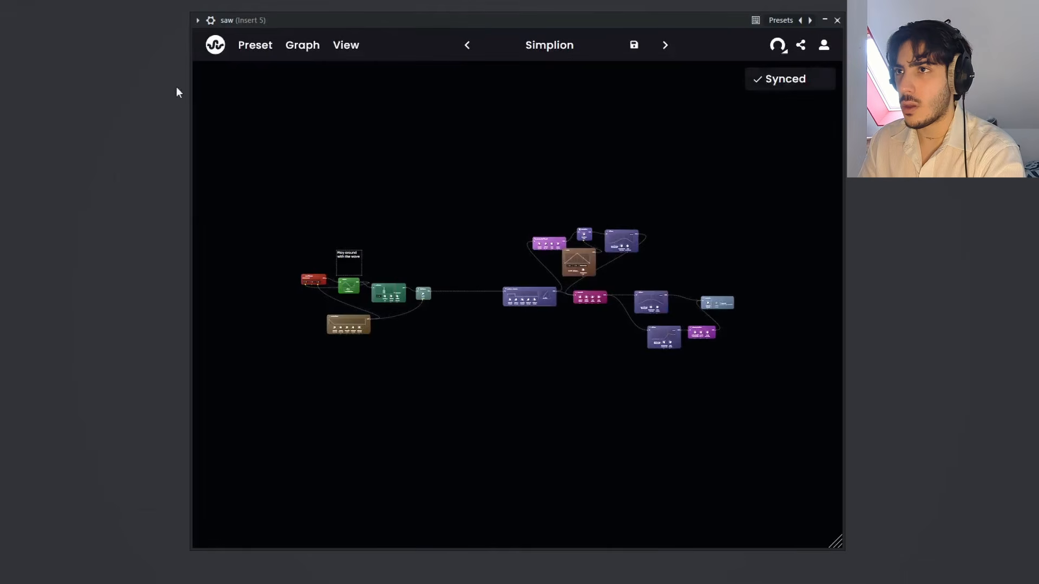
Step: Switch the preset library filter from pluck to bass and load the preset "Sausage Reese"
left_click(215, 45)
left_click(235, 126)
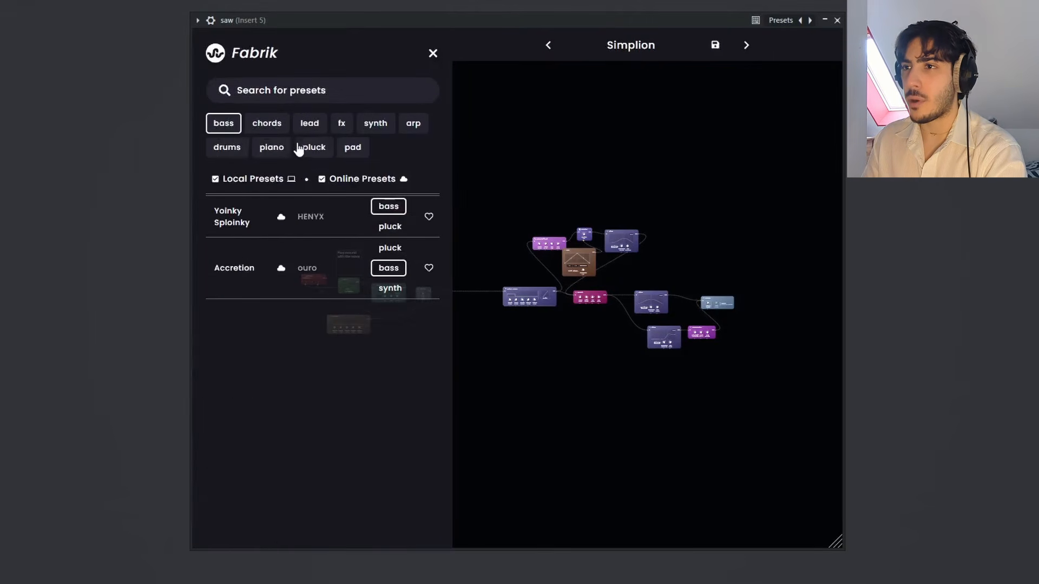
left_click(325, 147)
scroll(324, 254, "down", 15)
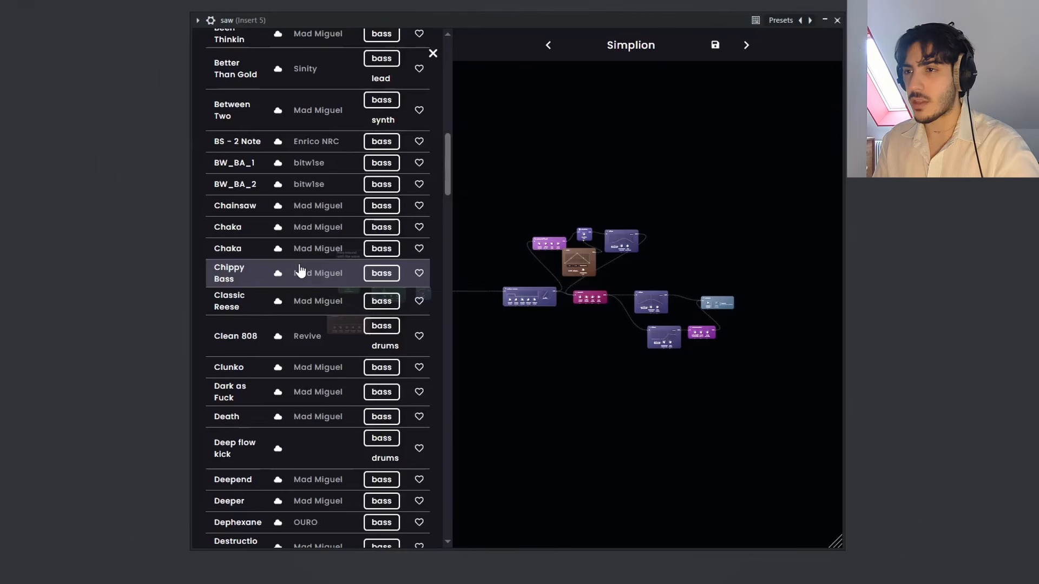
scroll(297, 268, "down", 15)
scroll(292, 267, "down", 5)
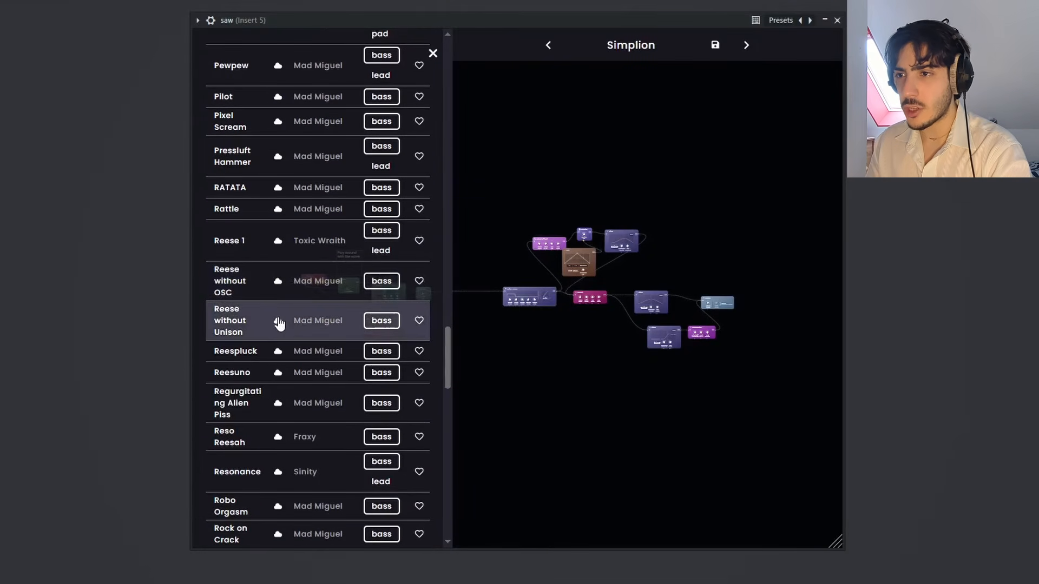
scroll(278, 323, "down", 5)
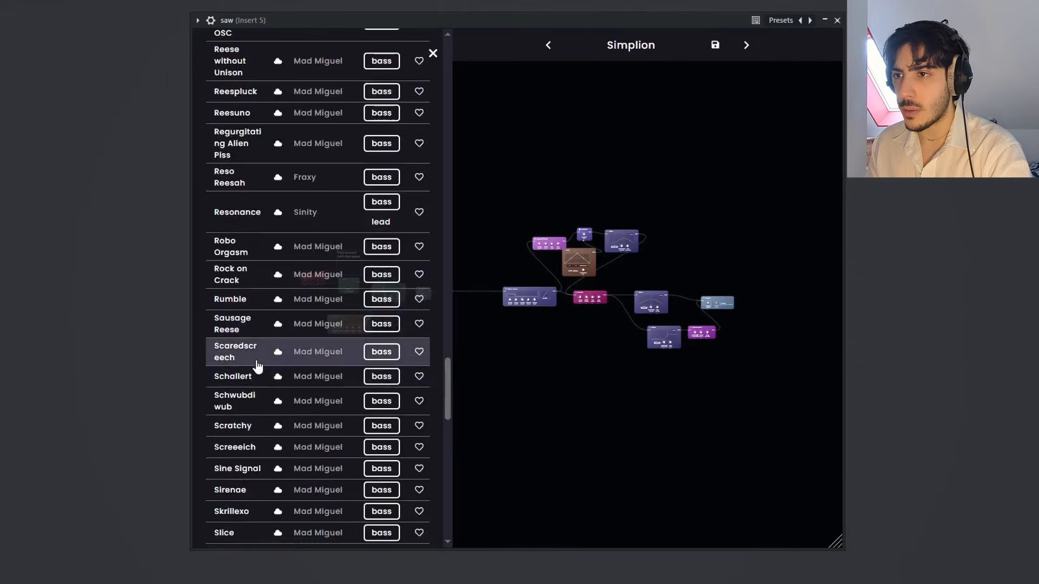
left_click(243, 329)
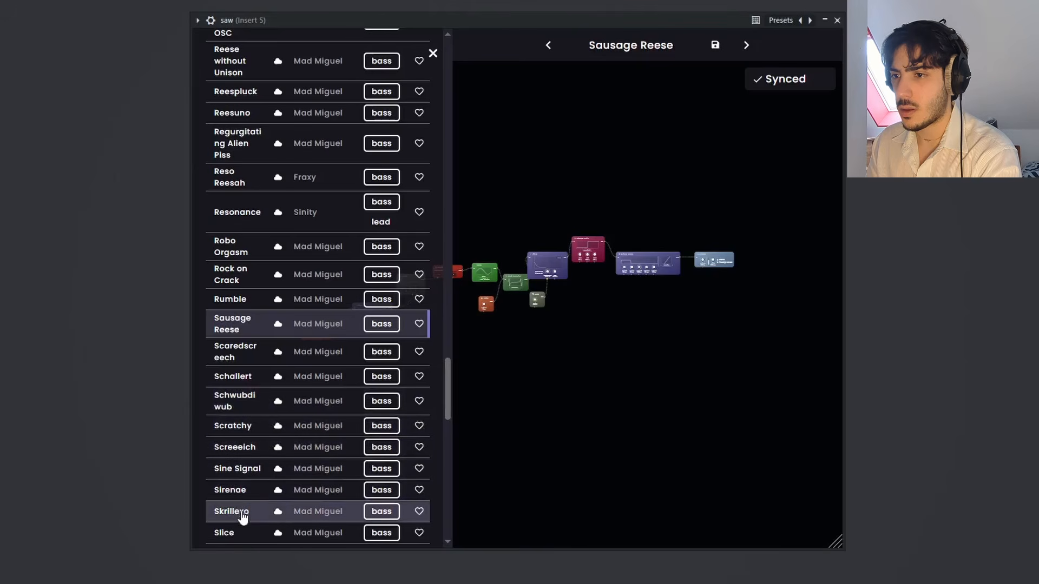
Step: Load the preset "Ultimate Siren" from the bass presets and close the library
scroll(247, 411, "down", 5)
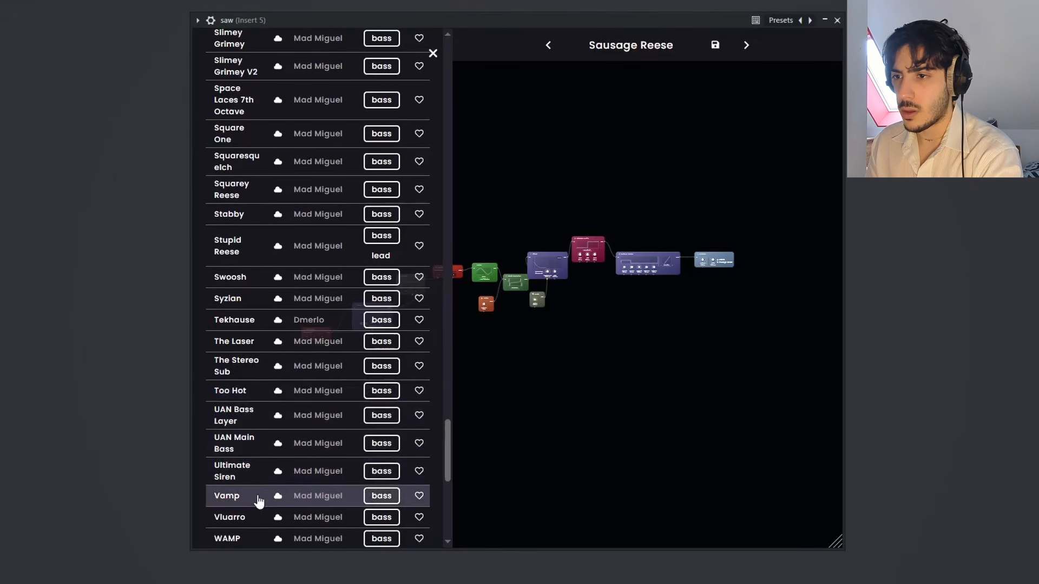
left_click(303, 460)
left_click(433, 53)
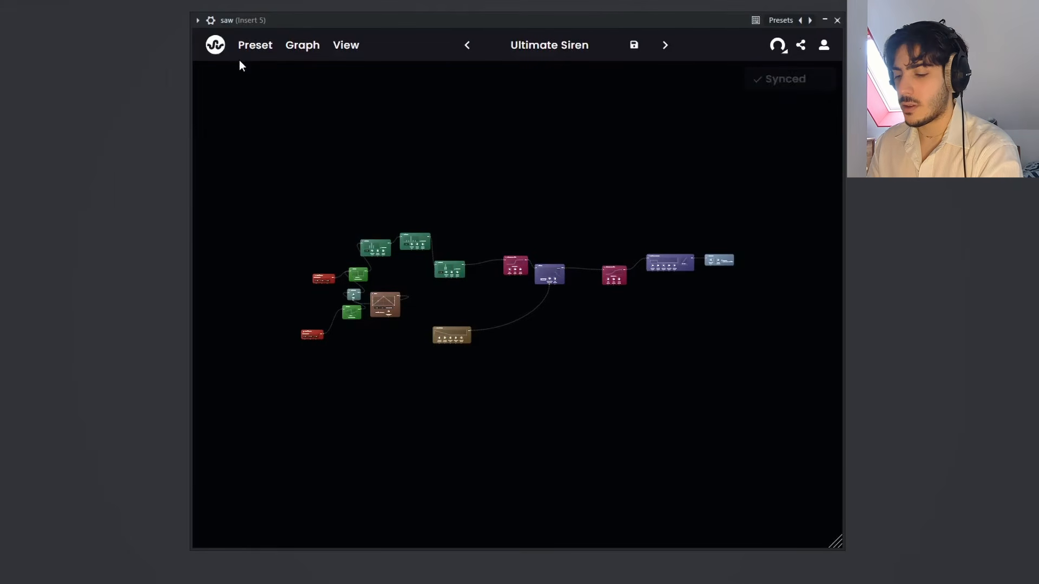
Step: Browse the bass presets again, load "RATATA" and close the library
left_click(215, 45)
scroll(305, 354, "down", 10)
scroll(306, 354, "down", 20)
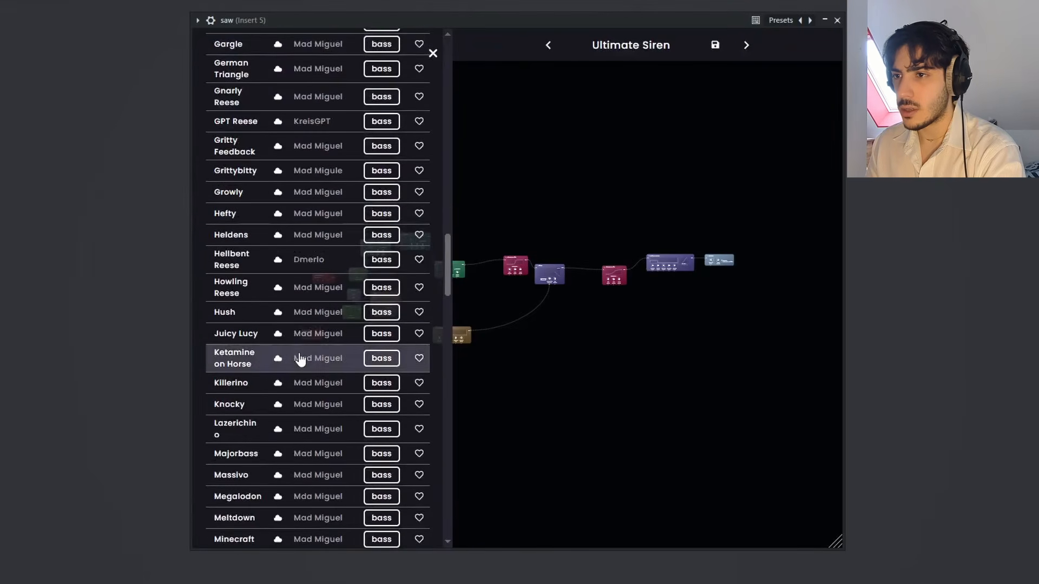
scroll(250, 460, "down", 15)
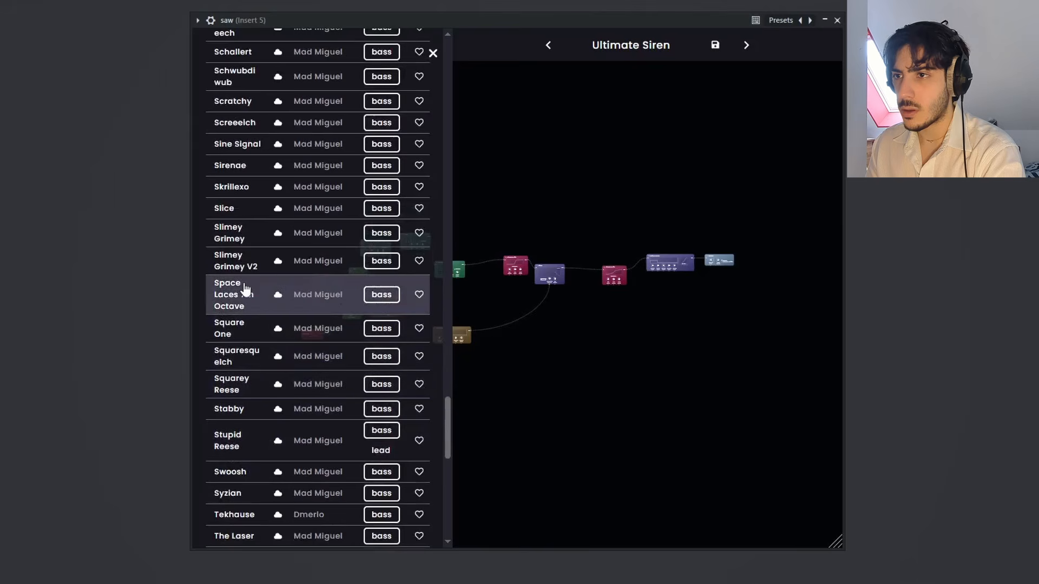
scroll(251, 371, "down", 5)
scroll(250, 335, "up", 20)
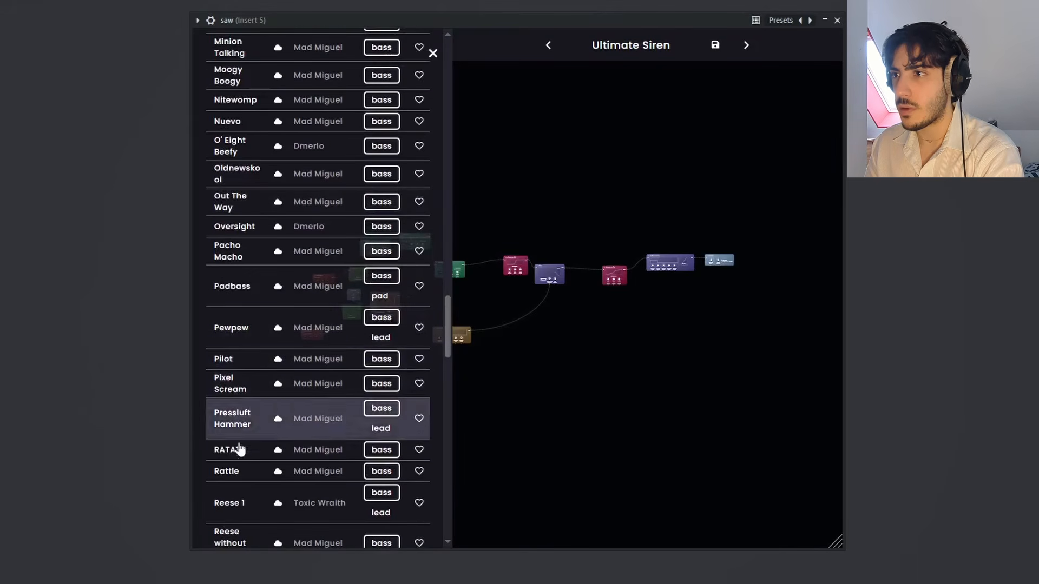
left_click(238, 450)
left_click(433, 53)
Step: Move the small teal node that overlaps the upper green Wave node clear of it, up and to the right
left_click_drag(493, 156, 510, 133)
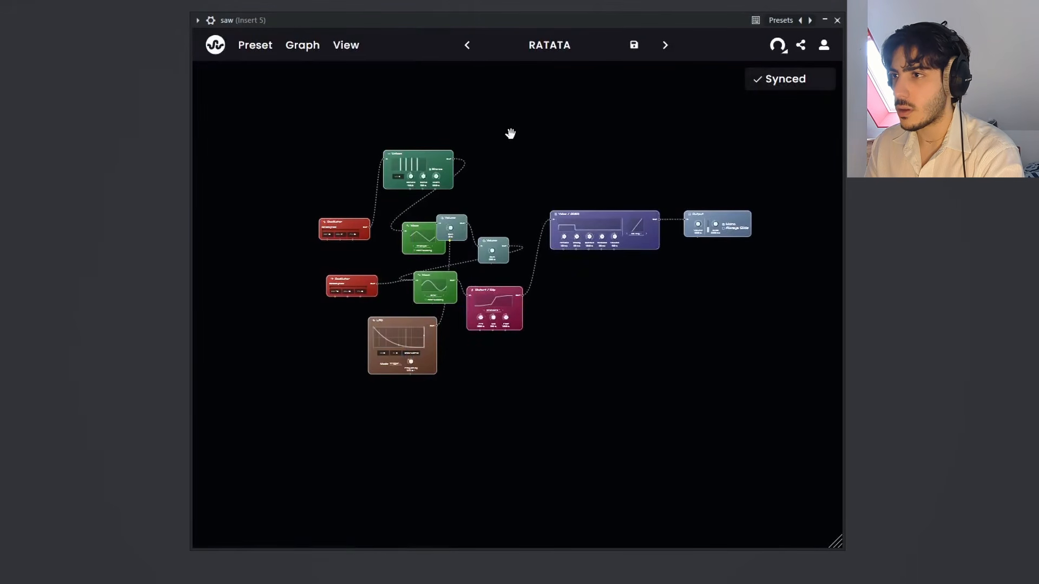
left_click_drag(517, 174, 491, 197)
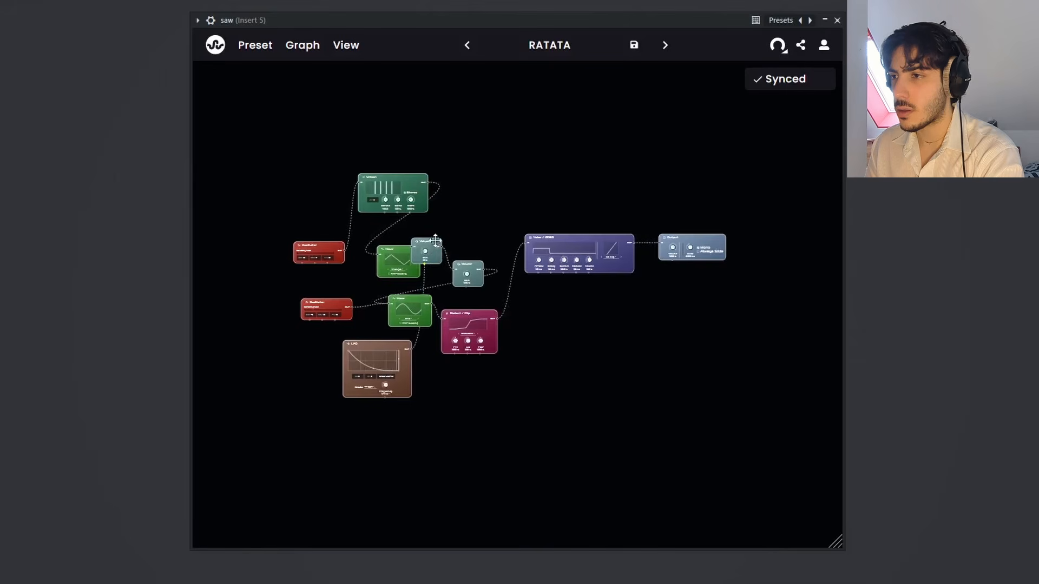
left_click_drag(440, 247, 473, 224)
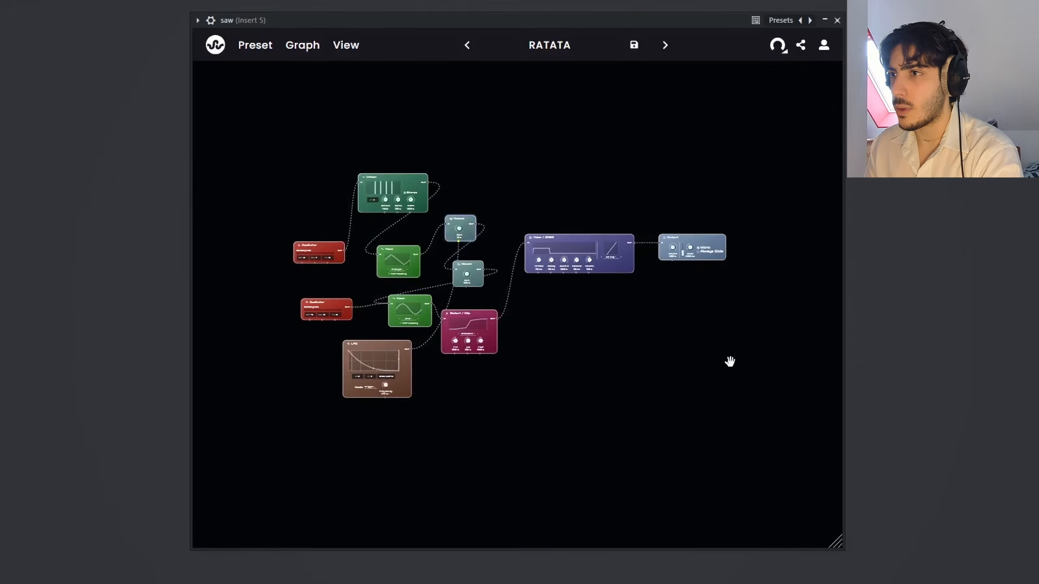
Step: Set the LFO node's frequency to 1/2 B
scroll(506, 400, "up", 5)
left_click_drag(405, 434, 742, 376)
left_click_drag(641, 284, 645, 361)
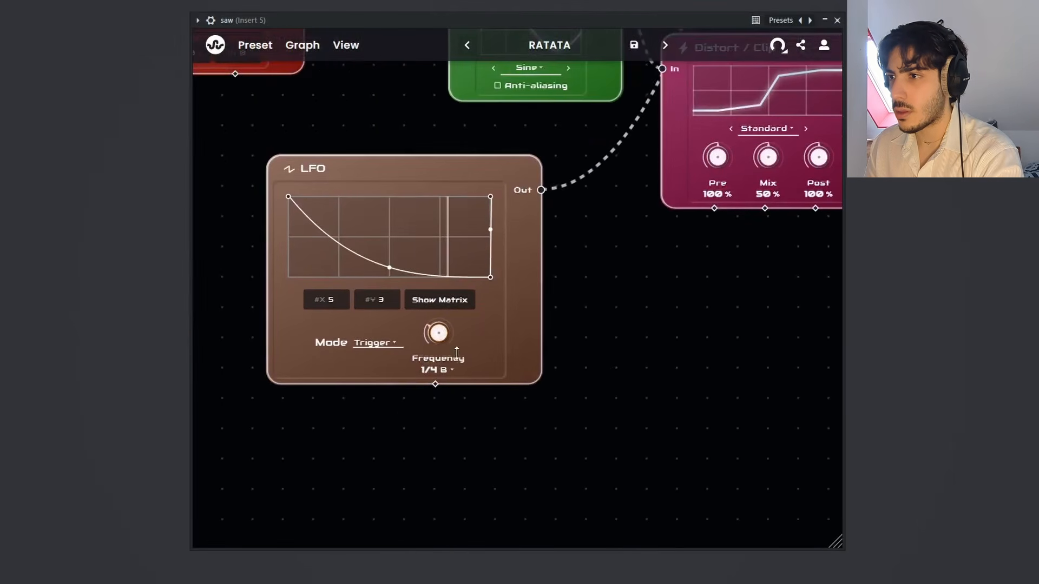
left_click_drag(440, 335, 549, 374)
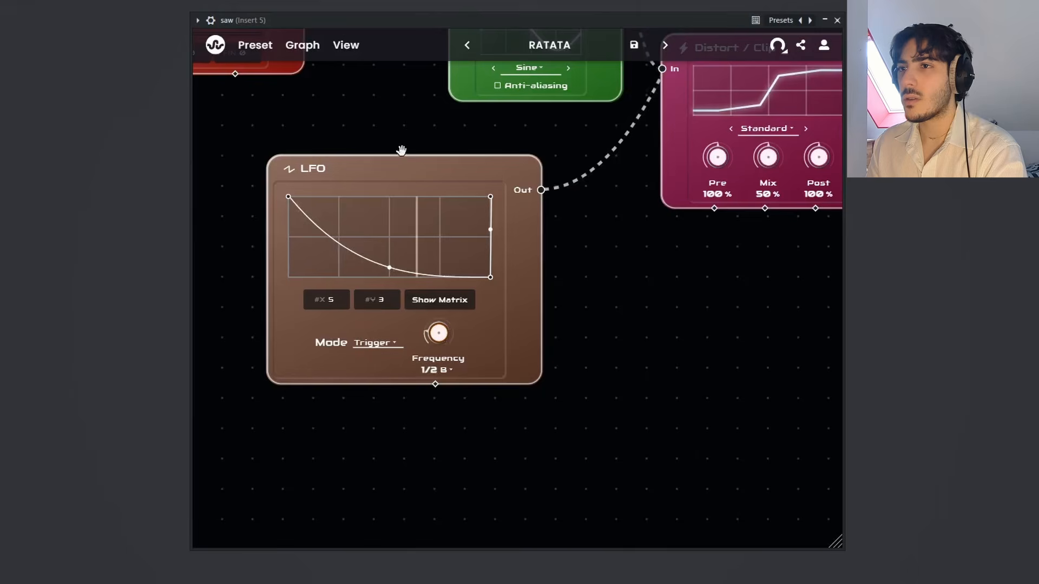
Step: Filter the preset library to drums, load "Realistic Snare" and close the library to inspect its node graph
left_click(225, 50)
left_click(230, 147)
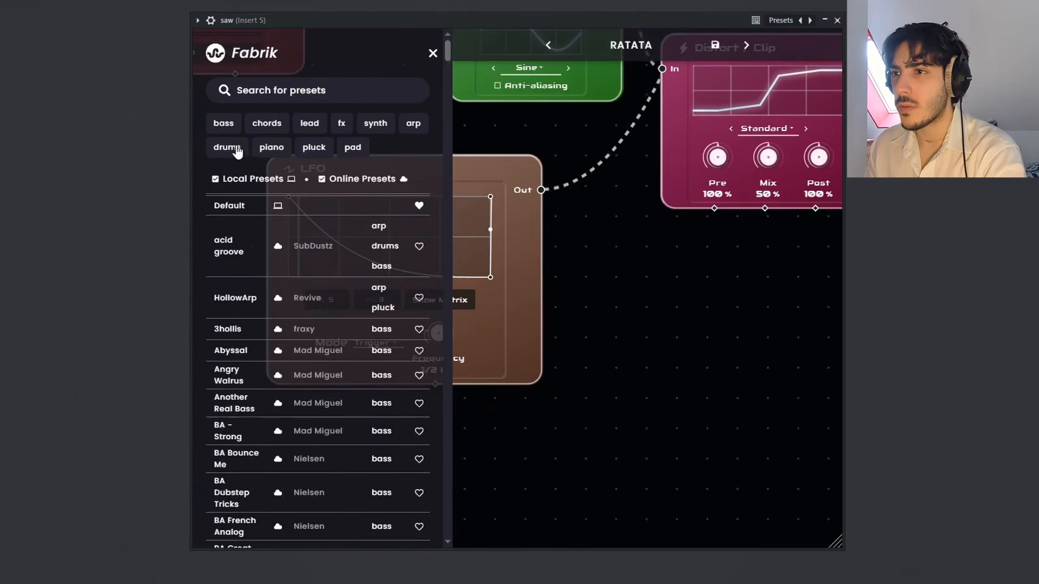
scroll(271, 281, "down", 5)
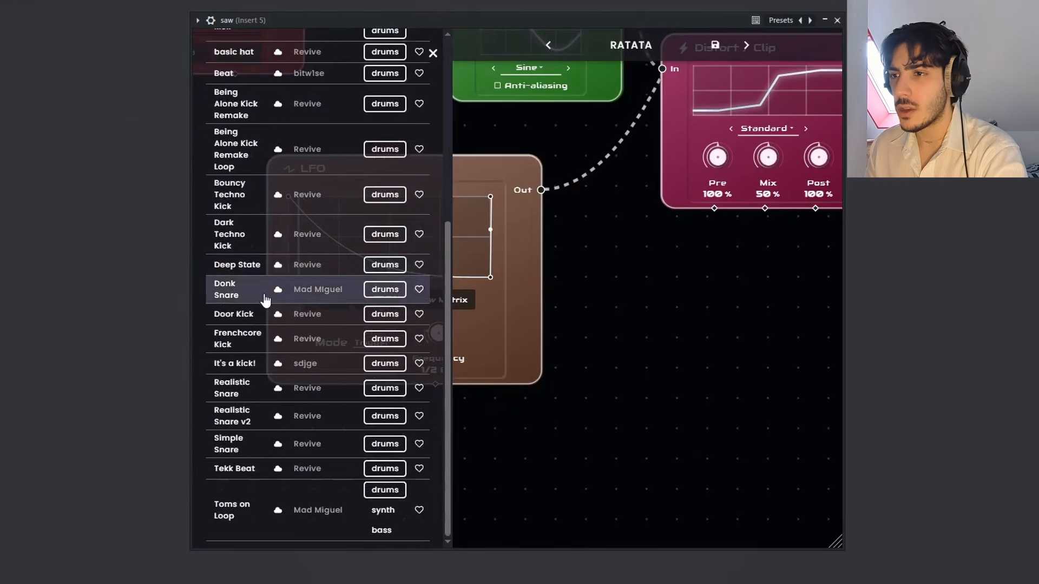
left_click(249, 388)
left_click(432, 53)
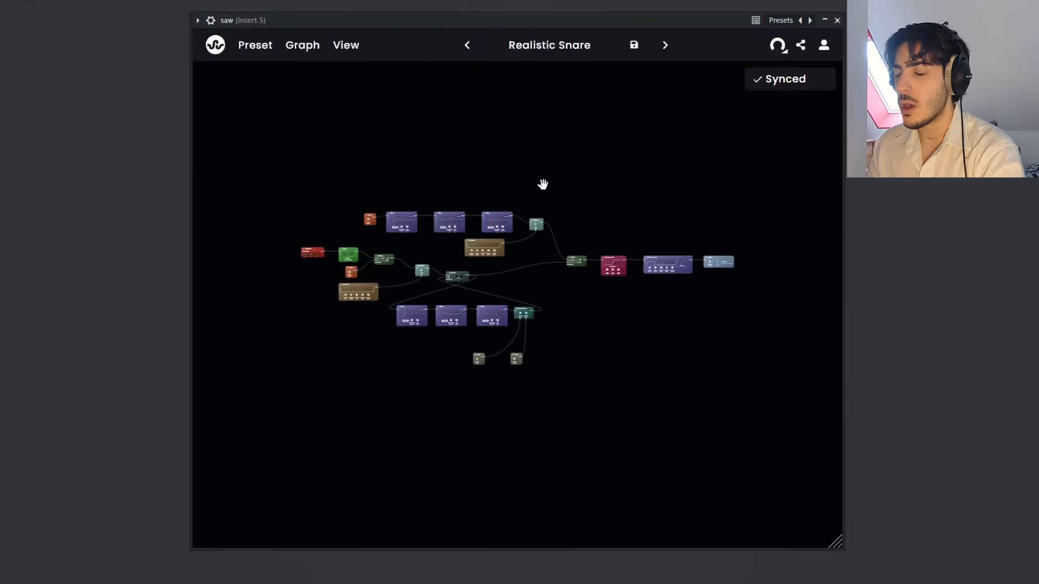
scroll(582, 148, "up", 1)
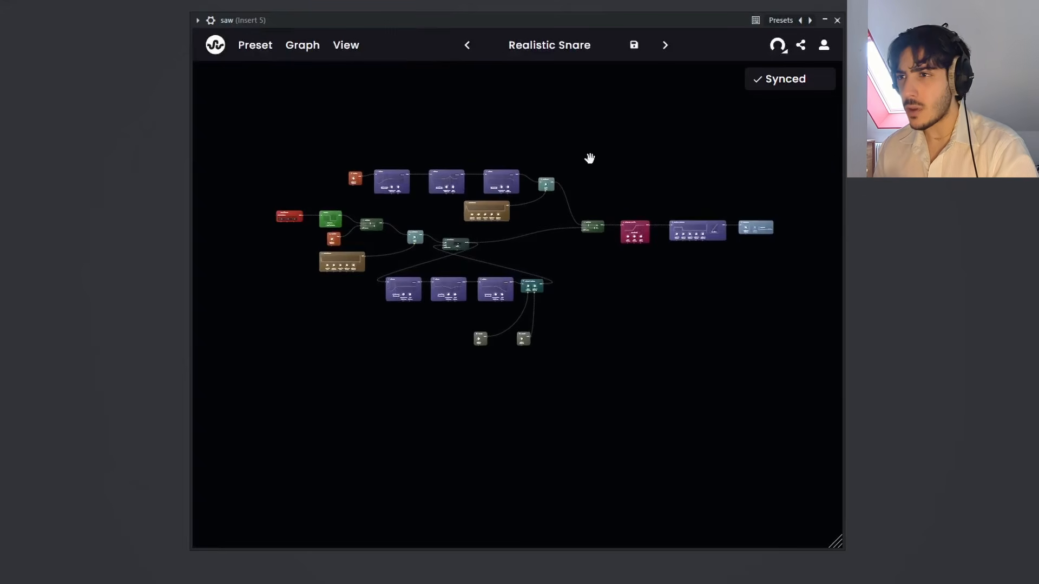
scroll(590, 158, "up", 1)
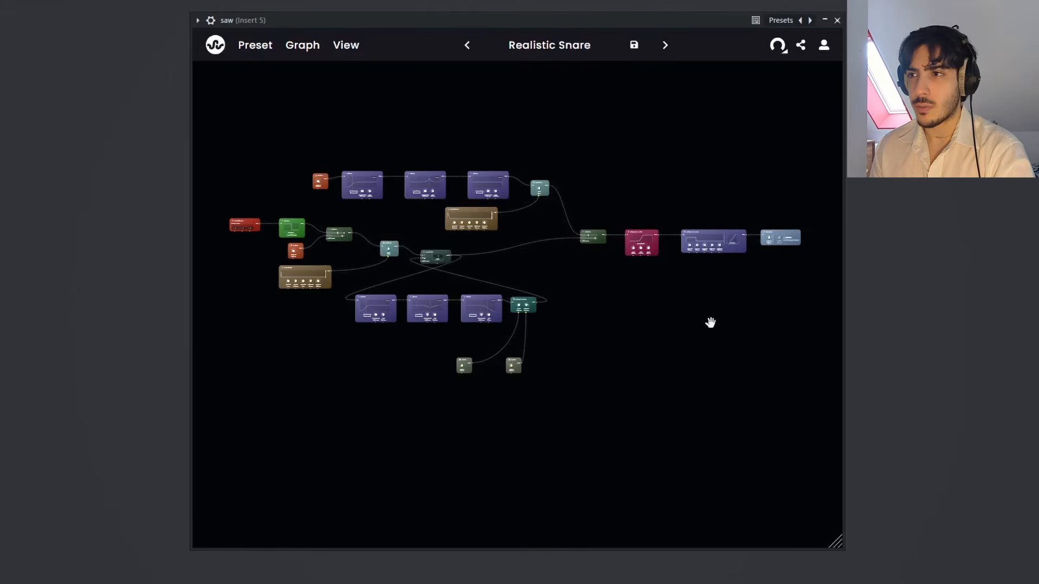
scroll(577, 165, "up", 1)
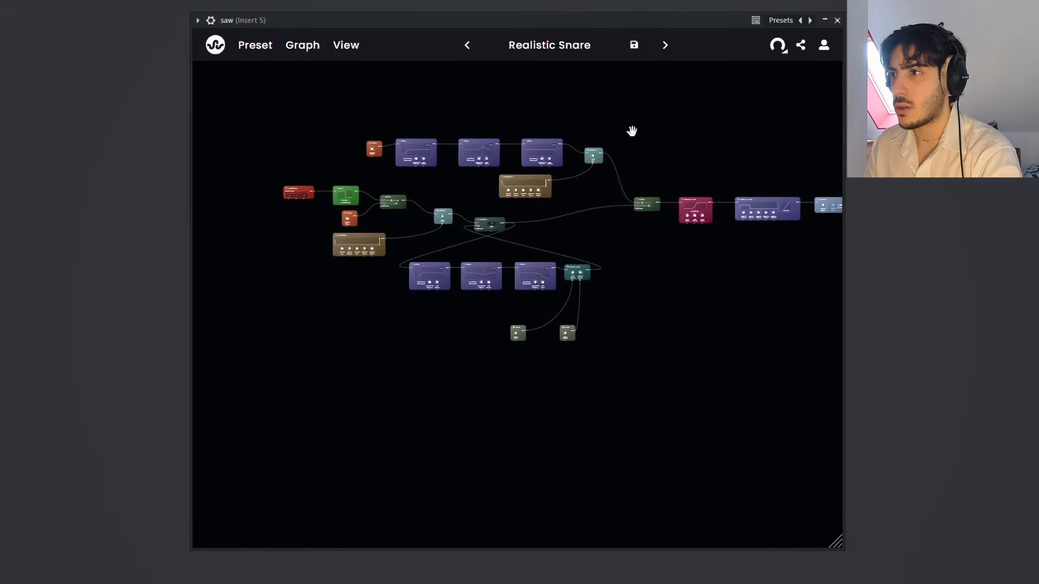
scroll(650, 145, "up", 1)
scroll(699, 178, "up", 3)
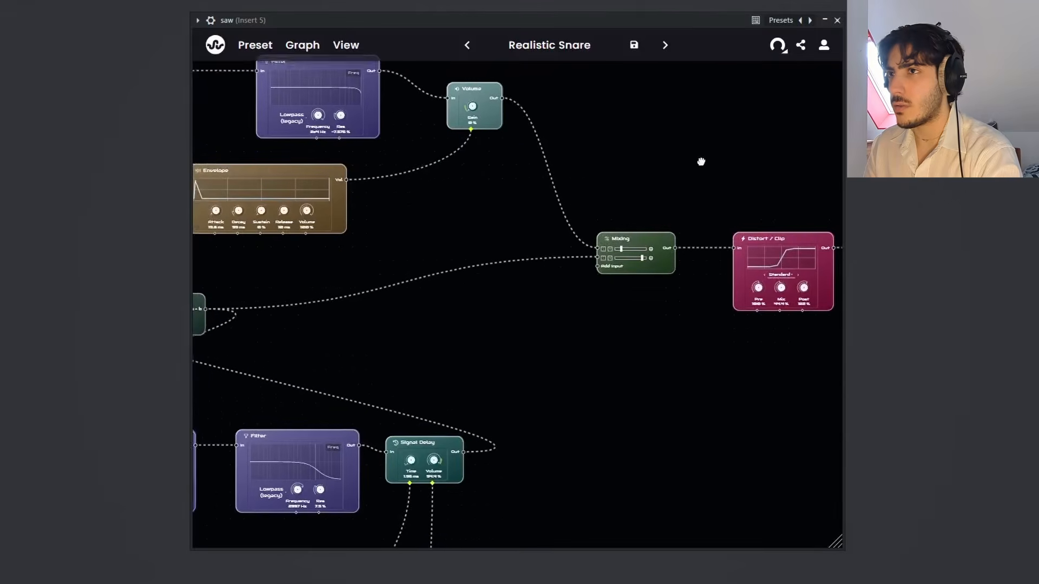
Step: Search the drum presets for "realis", load "Realistic Snare v2" and close the library
left_click(216, 47)
left_click(343, 92)
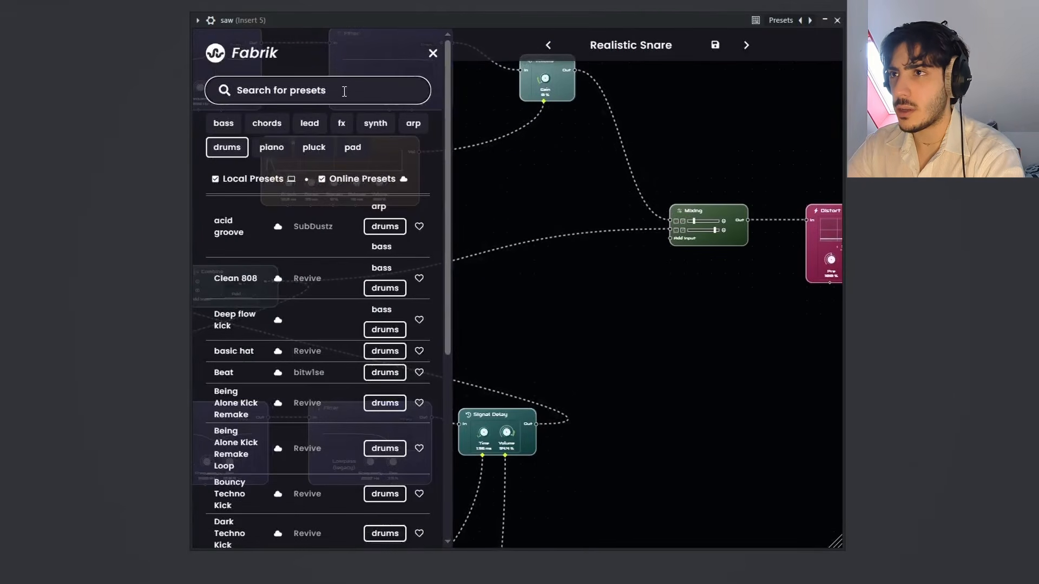
type("realis")
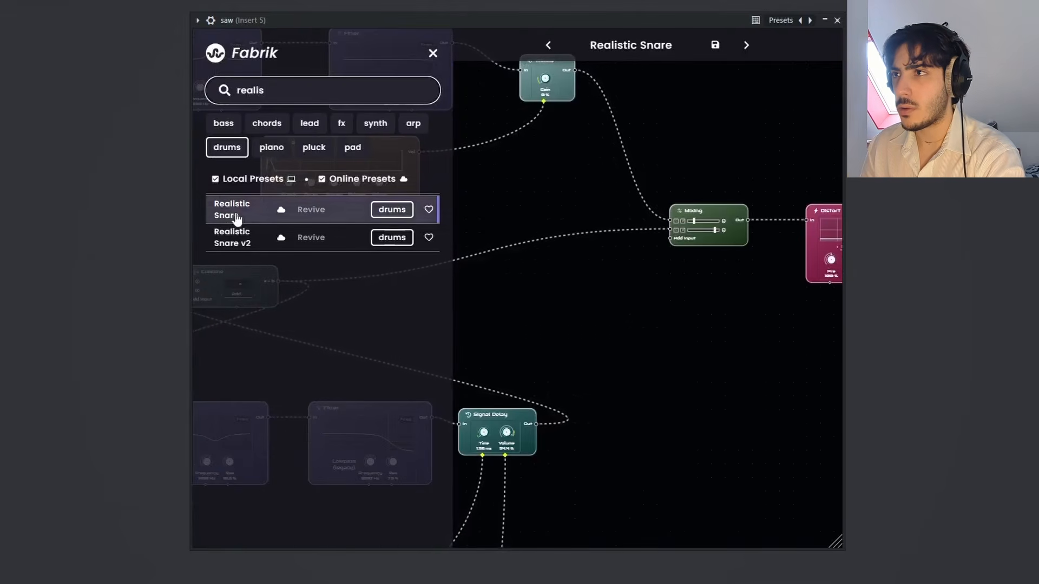
left_click(233, 238)
left_click(433, 55)
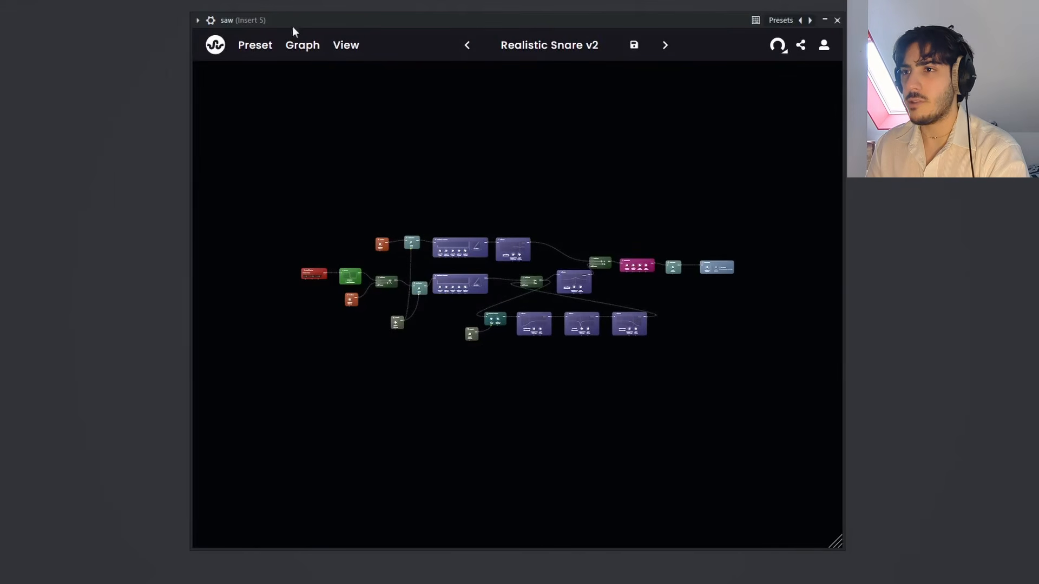
Step: Search the library for "horn" without the drums filter, load "Majestic Horn" and close the library
left_click(214, 51)
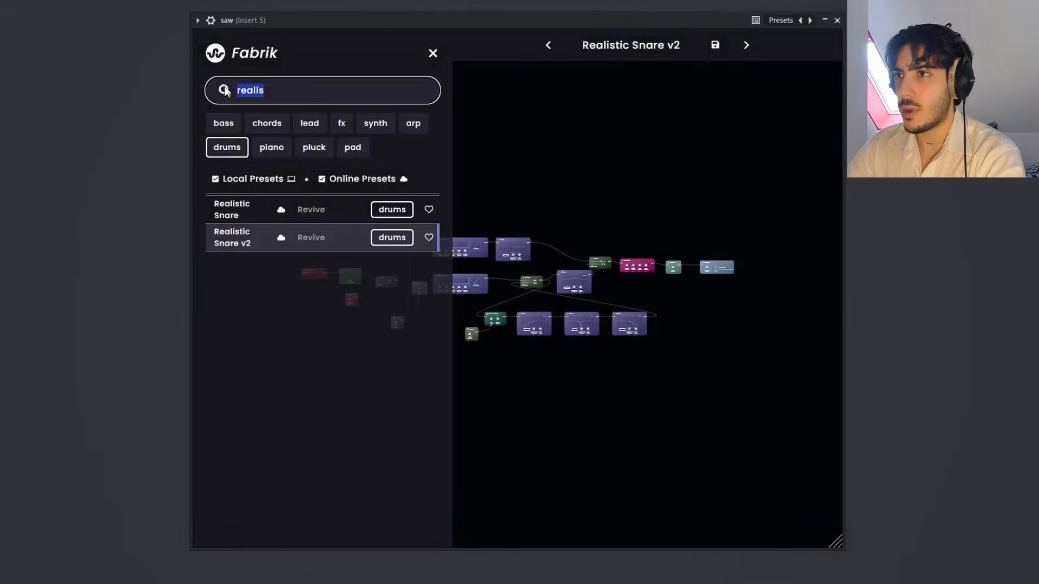
key("BackSpace")
type("horn")
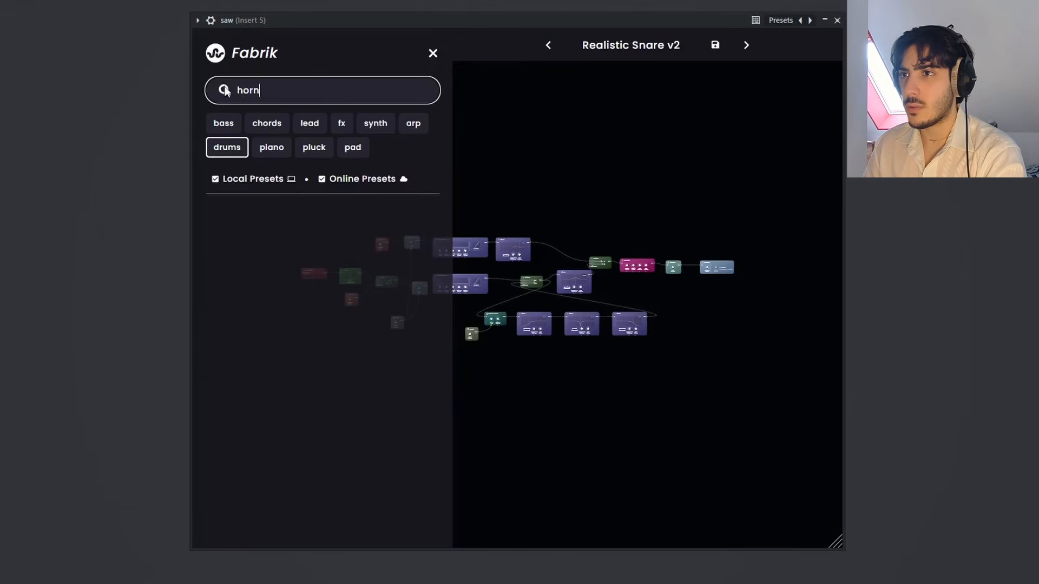
left_click(244, 144)
left_click(285, 87)
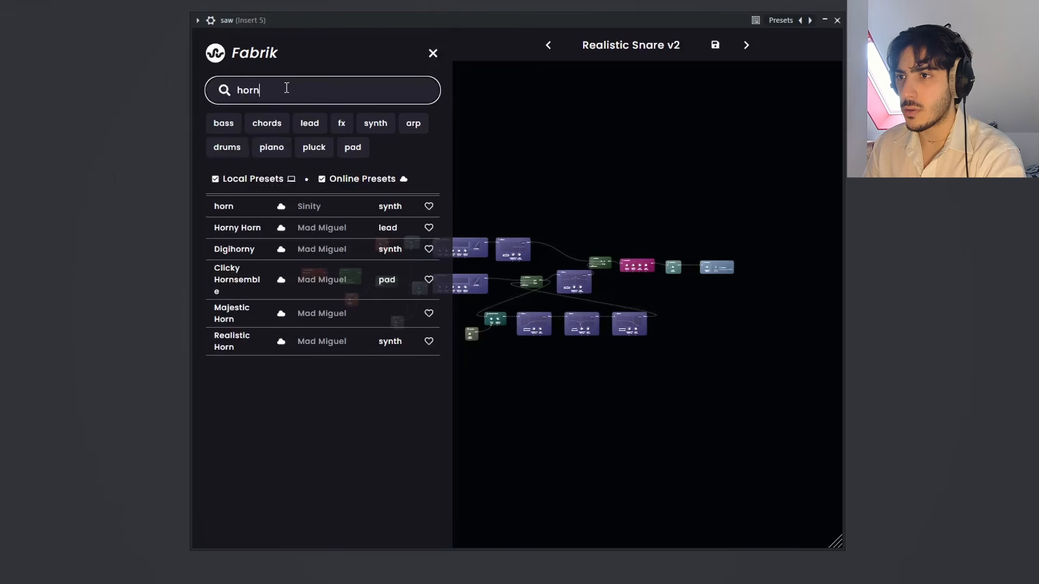
left_click(255, 314)
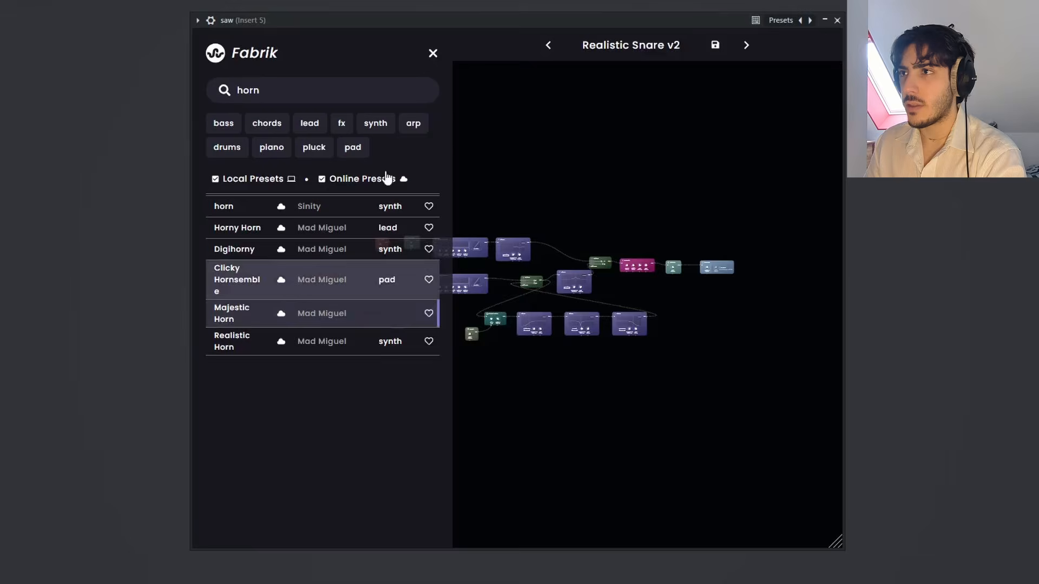
left_click(433, 53)
left_click_drag(463, 150, 453, 136)
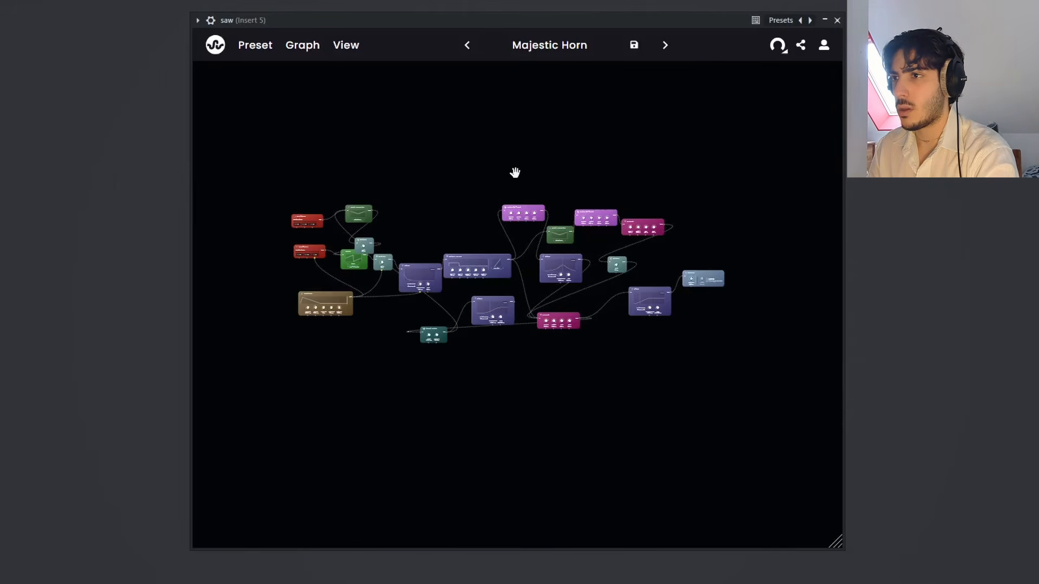
Step: Clear the library search, filter the presets to pad, load "Cloudy" and close the library
left_click(218, 47)
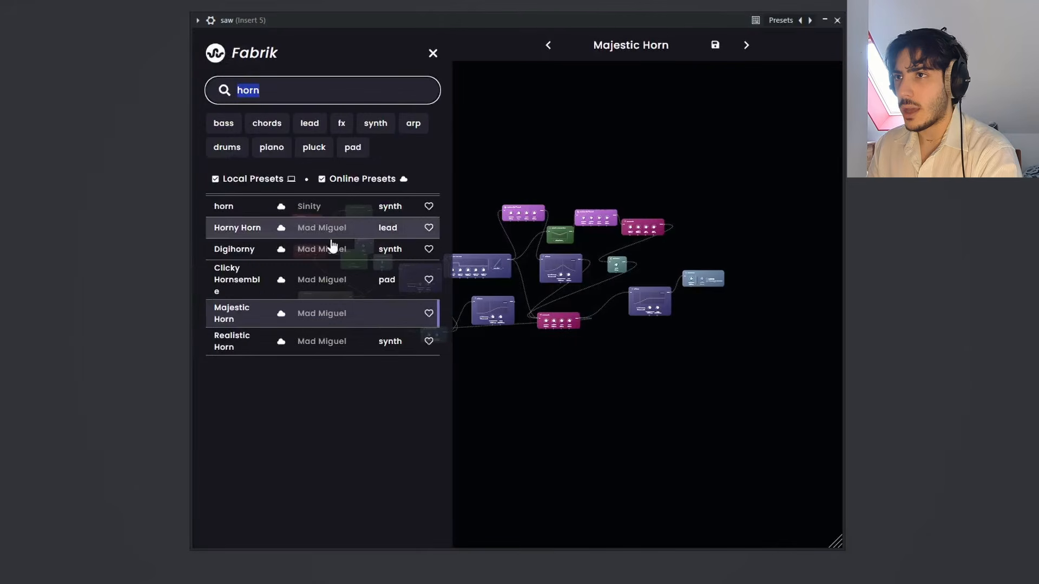
key("BackSpace")
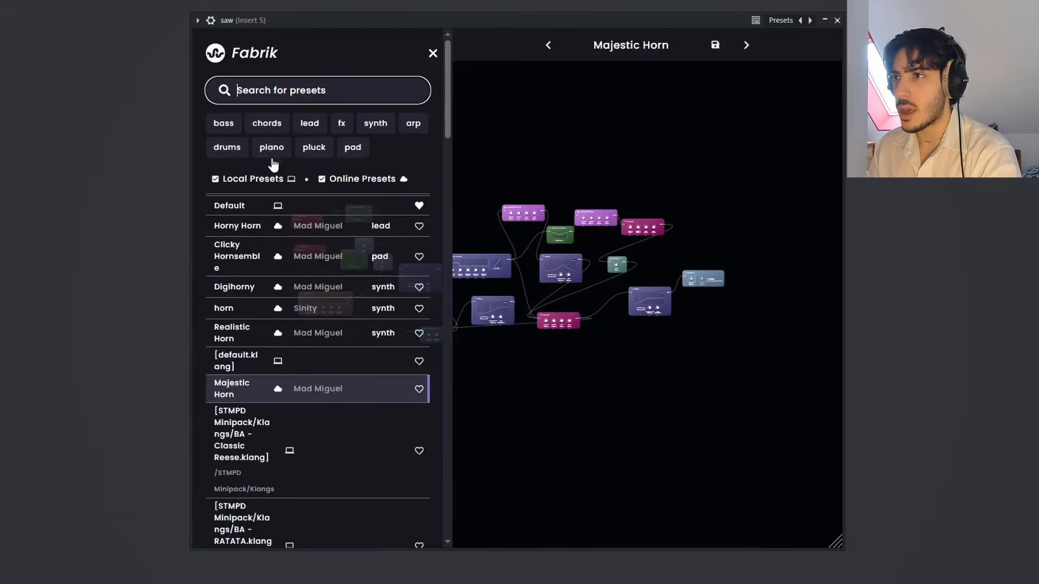
left_click(353, 151)
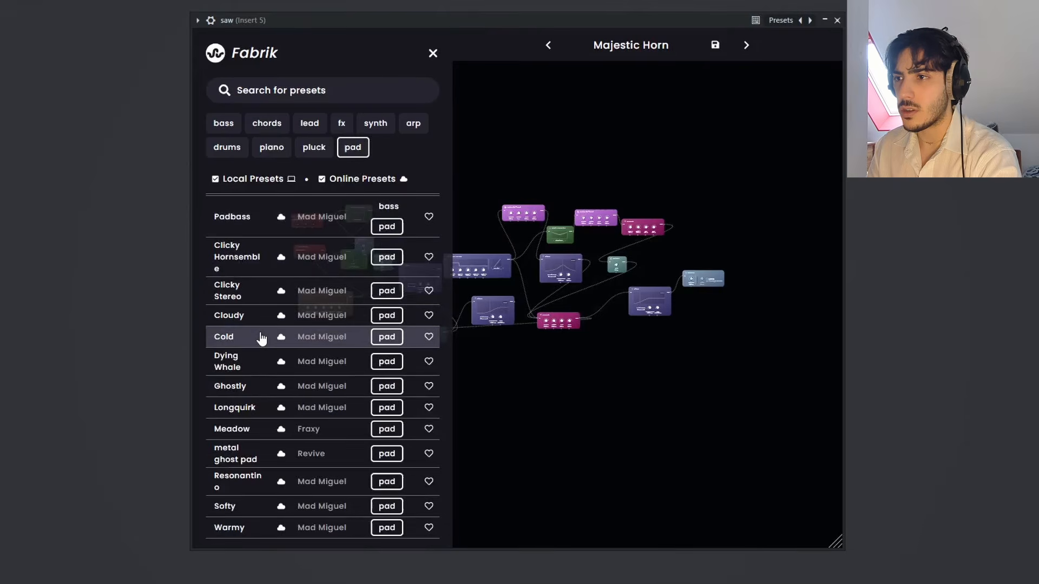
left_click(433, 53)
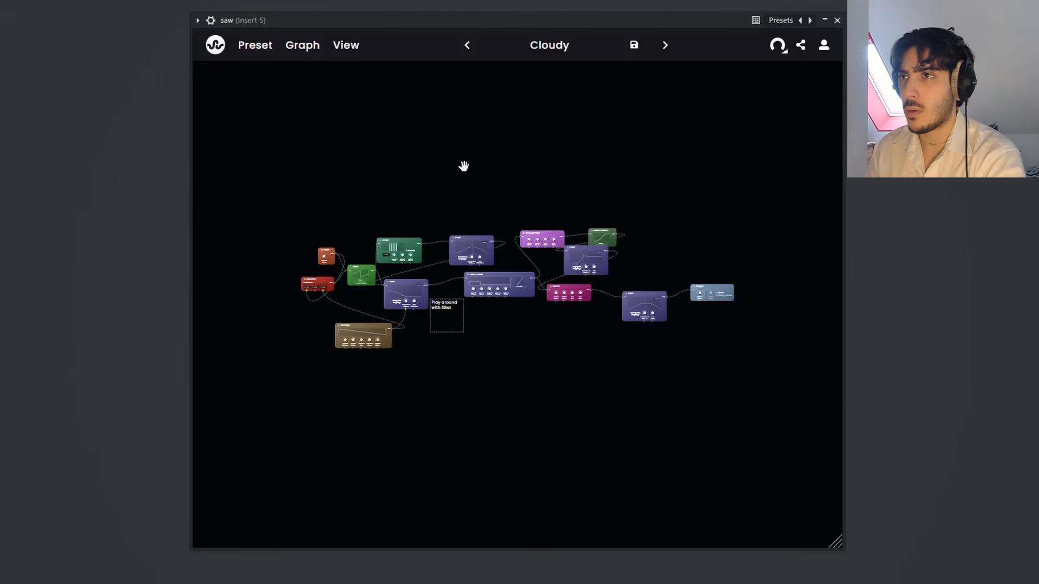
Step: Load the preset "Resonantino" from the pad presets and close the library
left_click(216, 45)
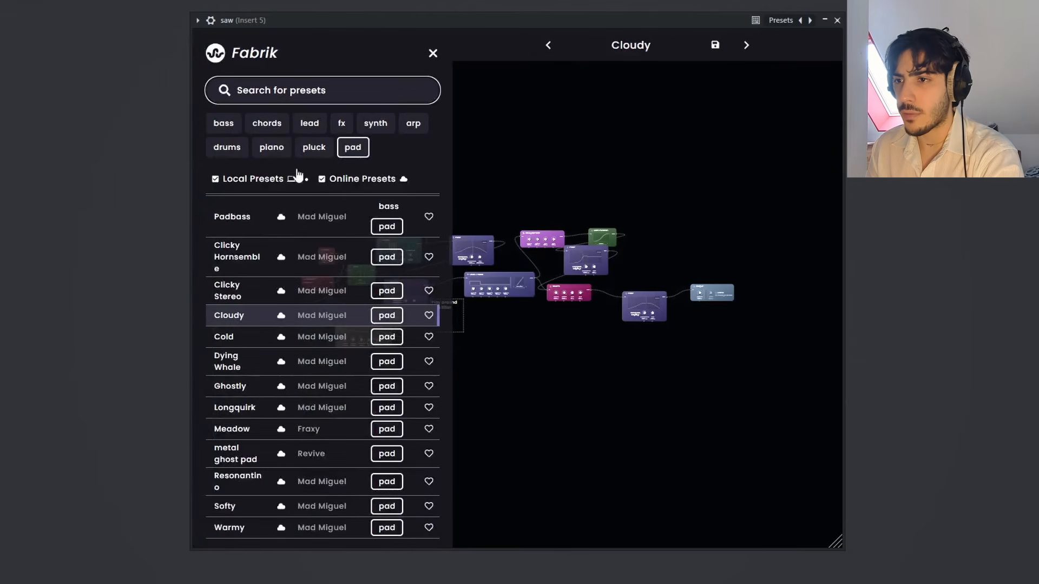
left_click(260, 481)
left_click(433, 53)
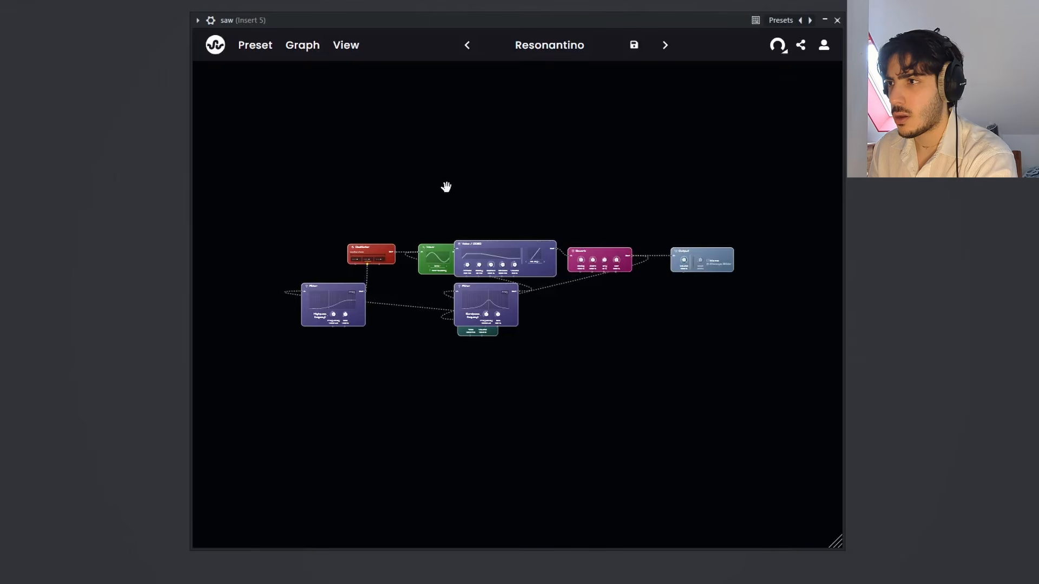
Step: Reopen the preset library to browse more pad presets
left_click(212, 50)
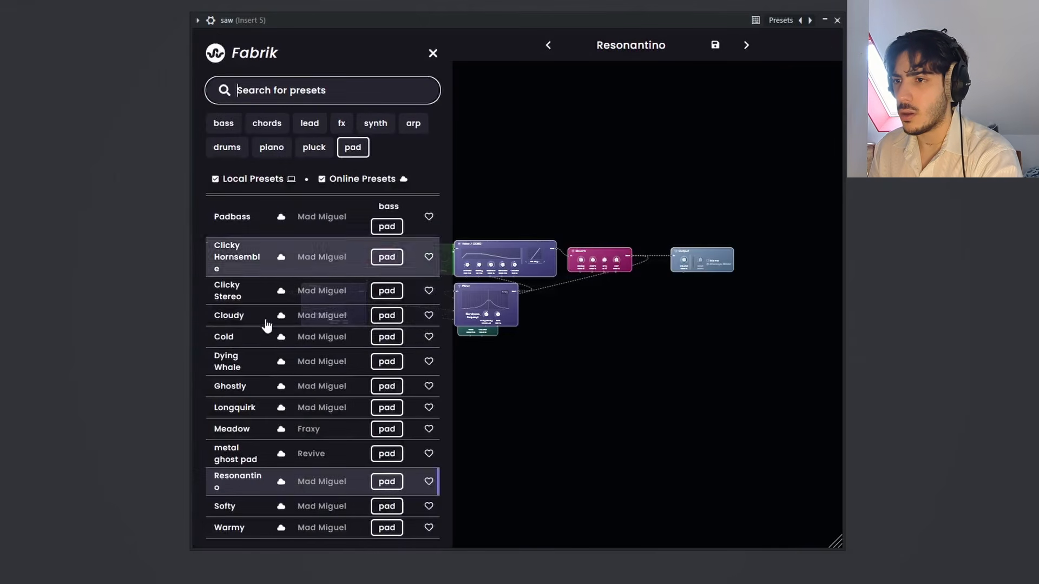